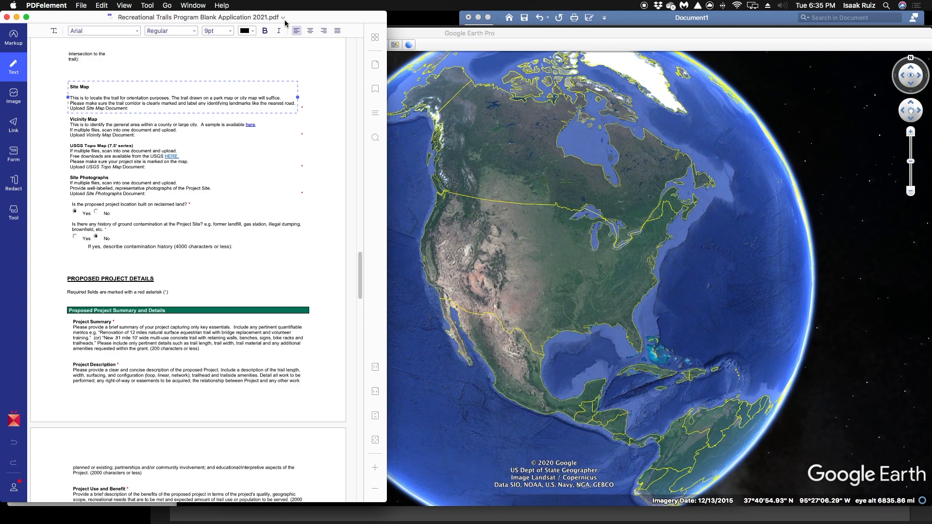
# Switch to Google Earth Pro and search for Maverick County, TX
pyautogui.click(522, 37)
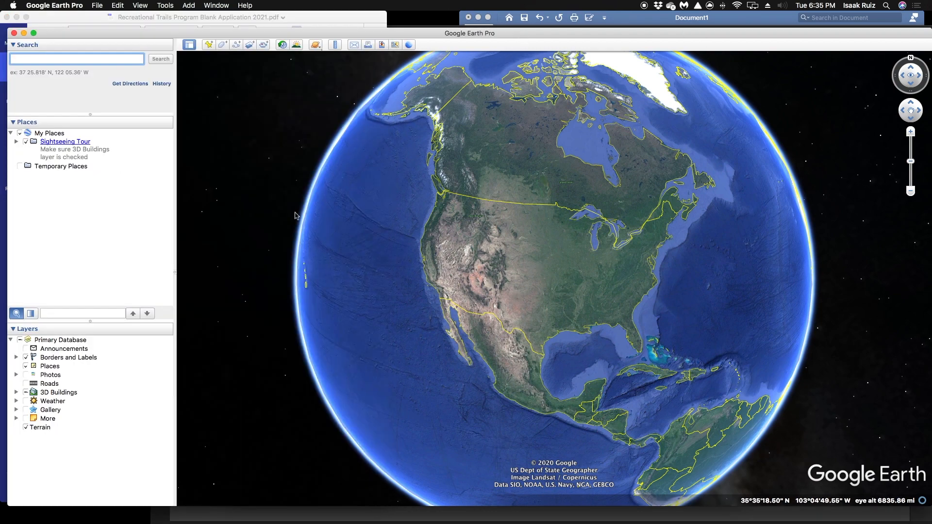
pyautogui.click(45, 56)
pyautogui.write('Maverick Cou')
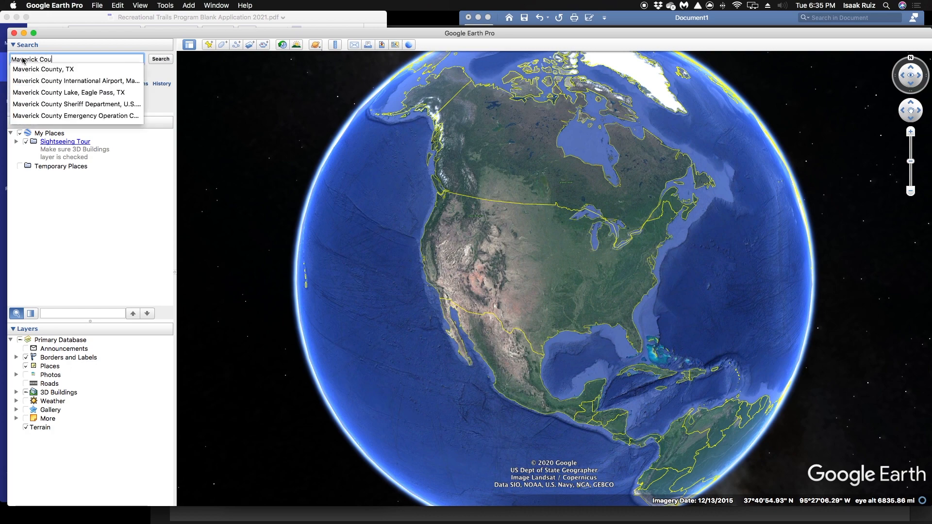
pyautogui.click(24, 70)
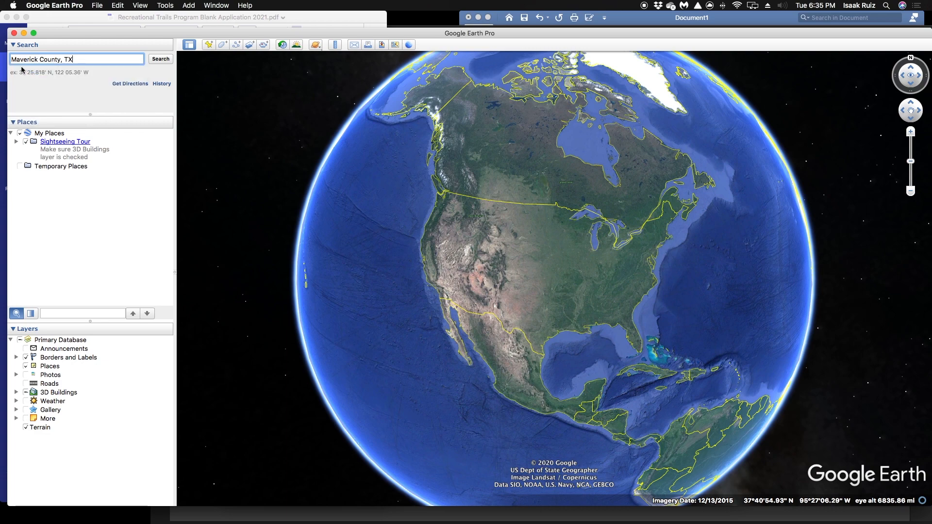
pyautogui.press('Return')
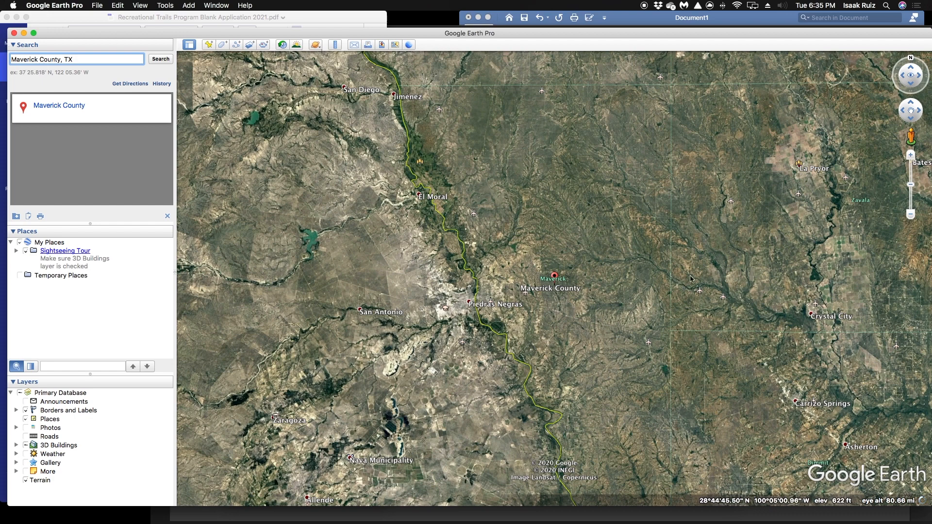
# Examine the Elm Creek and Eagle Pass area along the river, west of the Maverick County marker
pyautogui.scroll(3, 556, 306)
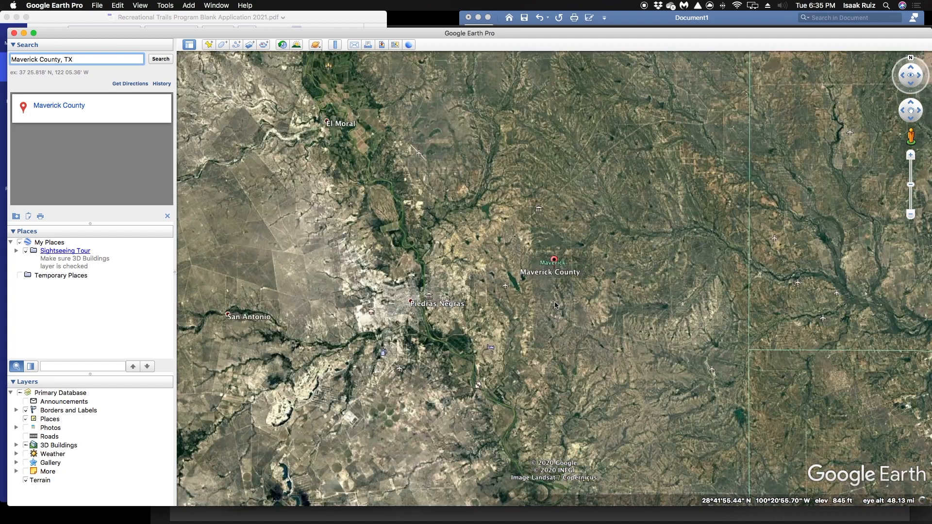
pyautogui.scroll(1, 556, 305)
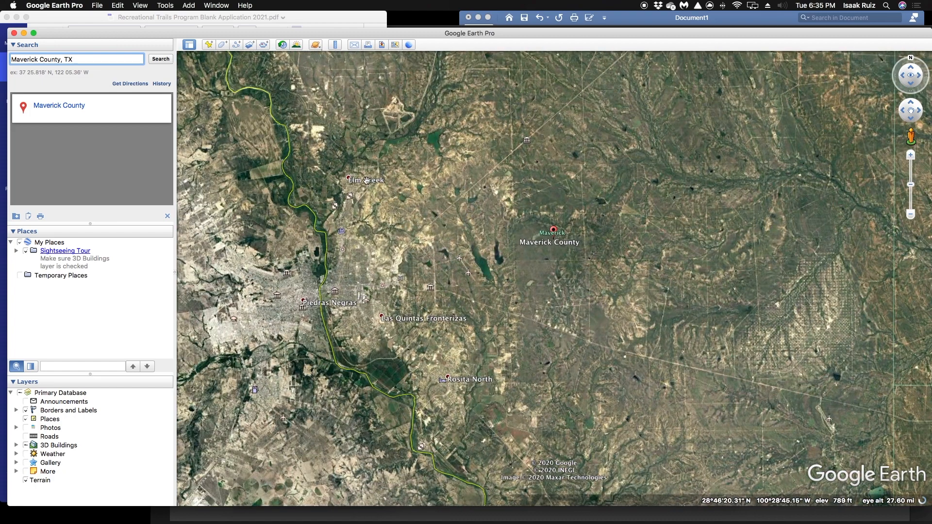
pyautogui.scroll(4, 384, 190)
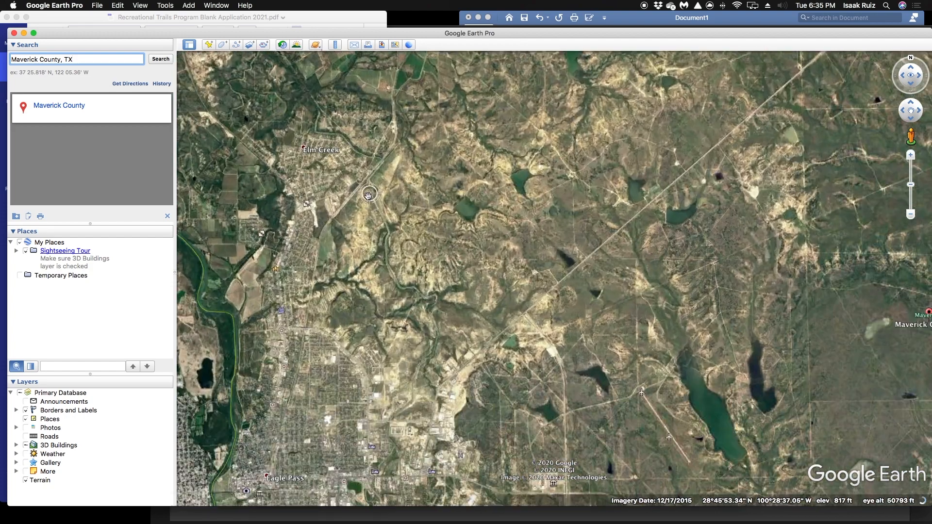
pyautogui.scroll(2, 368, 196)
pyautogui.moveTo(332, 197); pyautogui.dragTo(387, 263)
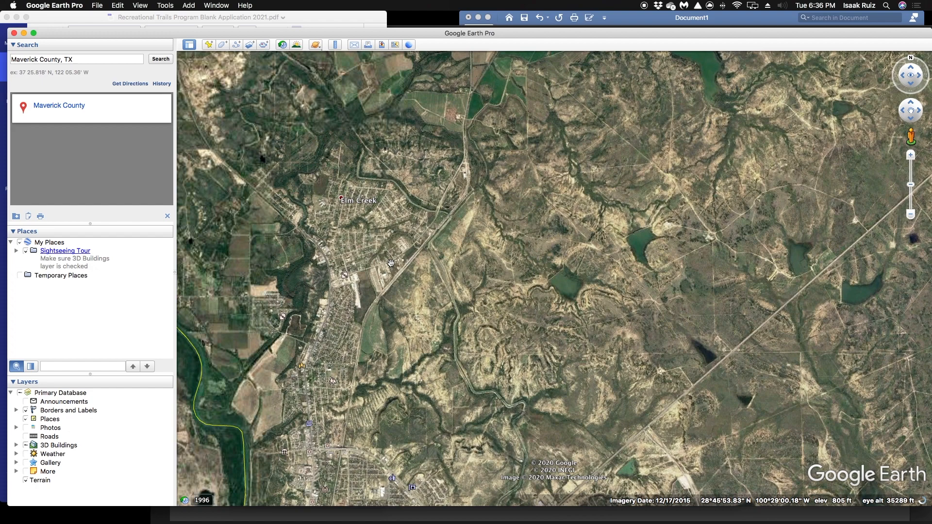
pyautogui.scroll(-2, 391, 263)
pyautogui.moveTo(432, 422); pyautogui.dragTo(438, 331)
pyautogui.scroll(-2, 437, 331)
pyautogui.moveTo(437, 330); pyautogui.dragTo(412, 243)
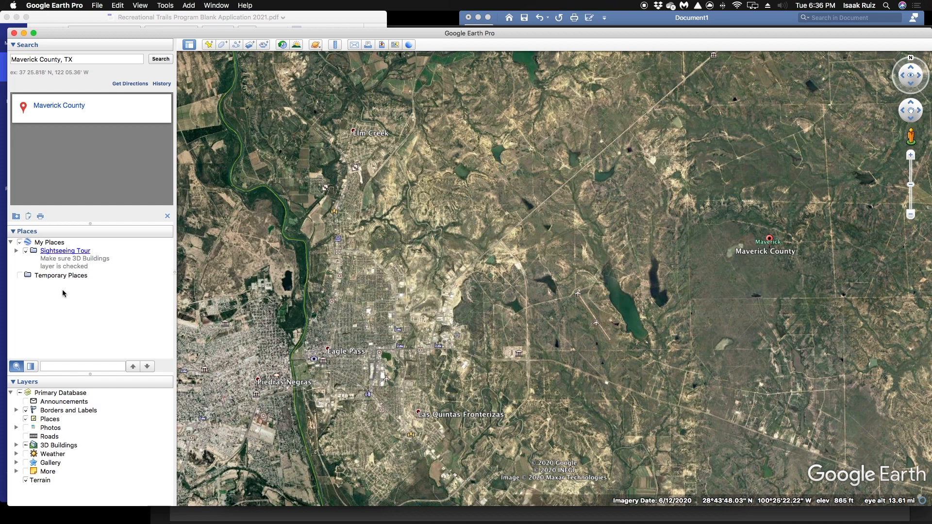
# Hide and show the Borders and Labels layer again, and turn on the Roads layer
pyautogui.click(24, 411)
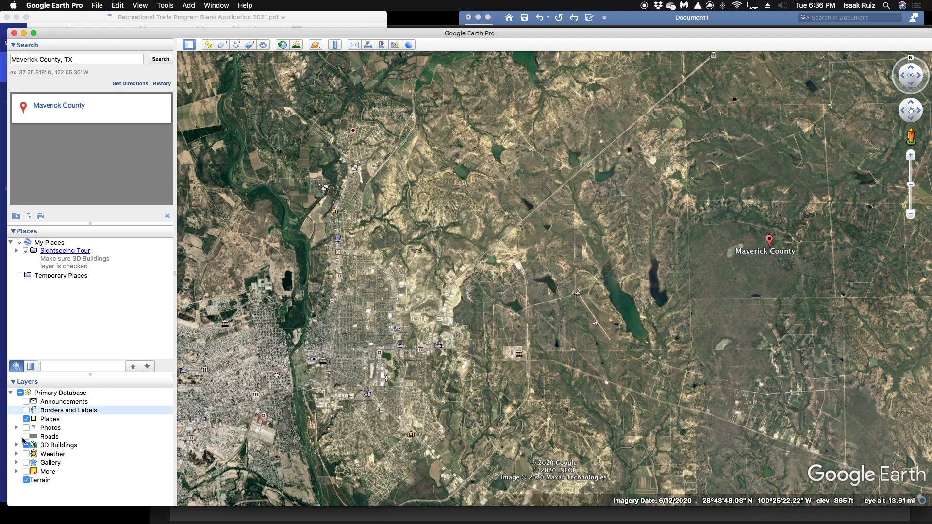
pyautogui.click(27, 411)
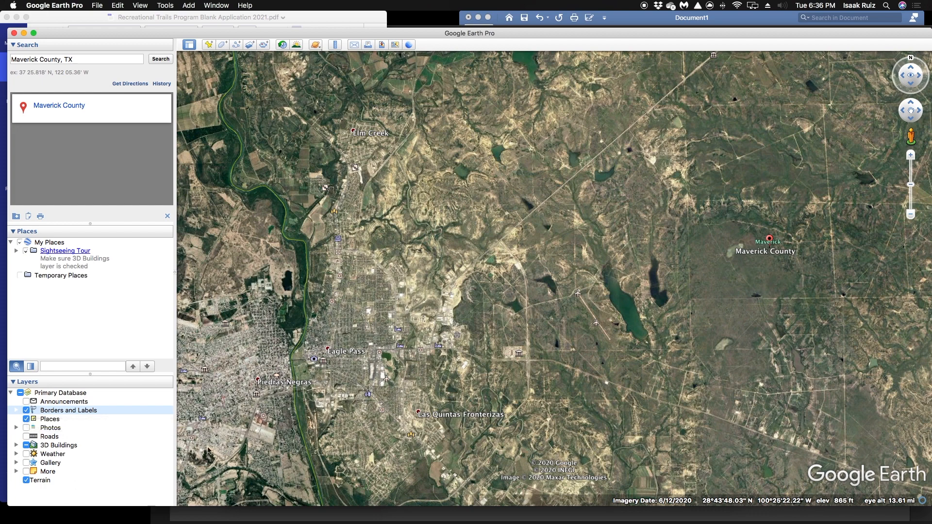
pyautogui.click(26, 437)
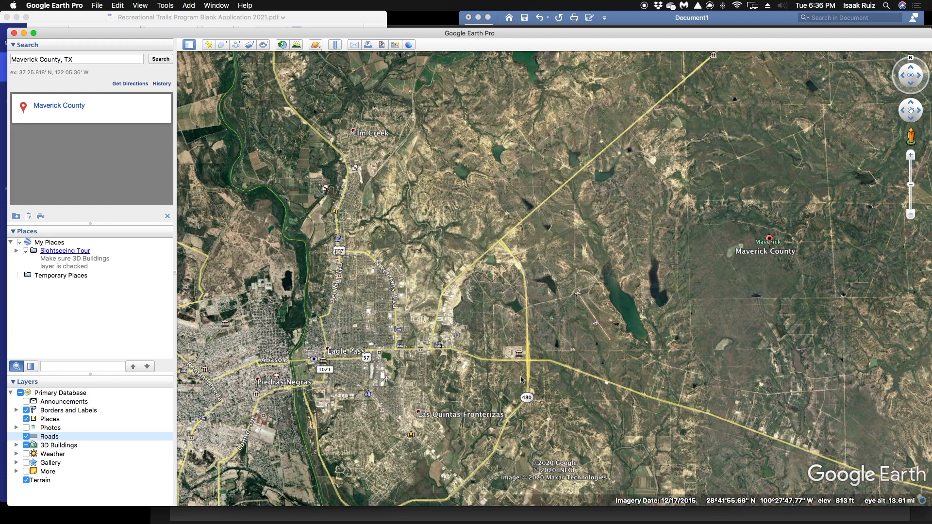
# Examine the roads and towns across Maverick County and its surroundings, and expand the Borders and Labels layer
pyautogui.scroll(-2, 582, 373)
pyautogui.scroll(-3, 583, 374)
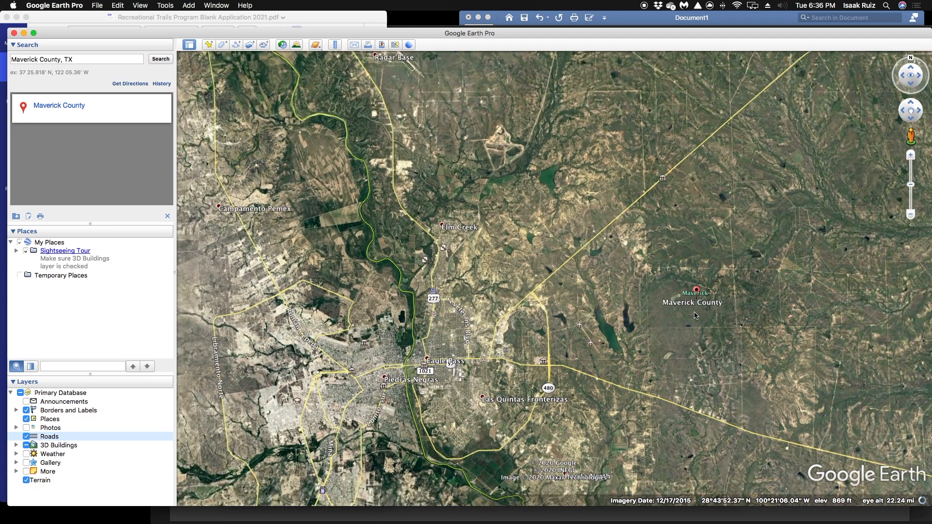
pyautogui.scroll(-3, 695, 316)
pyautogui.moveTo(592, 309); pyautogui.dragTo(530, 305)
pyautogui.scroll(-2, 533, 303)
pyautogui.scroll(-3, 533, 304)
pyautogui.scroll(-3, 492, 317)
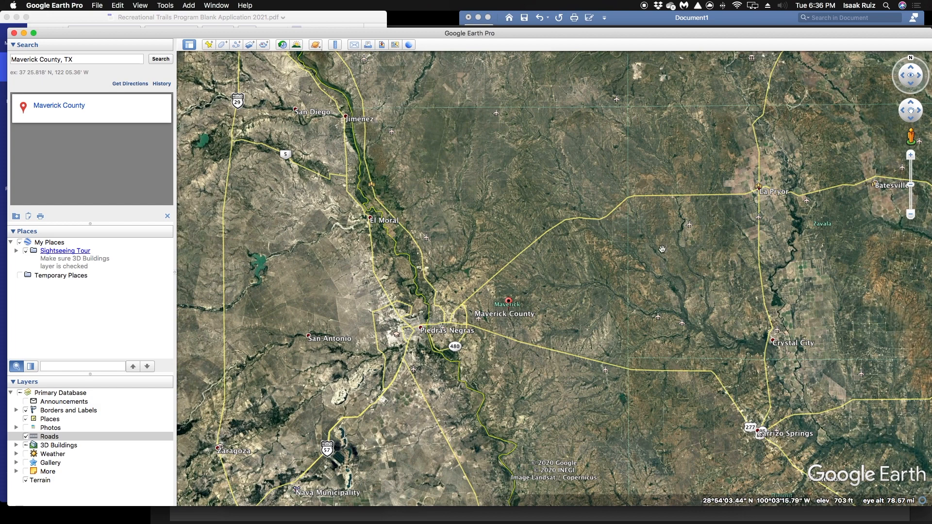
pyautogui.moveTo(579, 339); pyautogui.dragTo(524, 297)
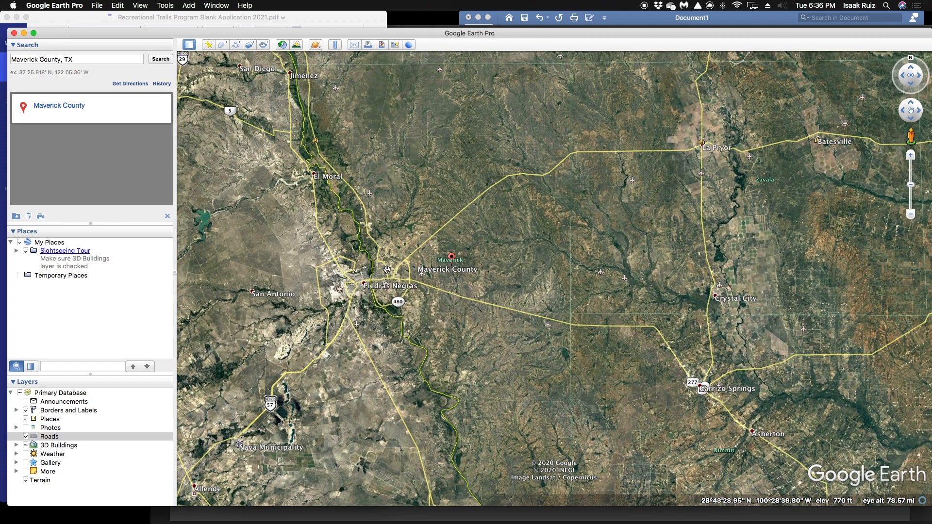
pyautogui.scroll(5, 381, 208)
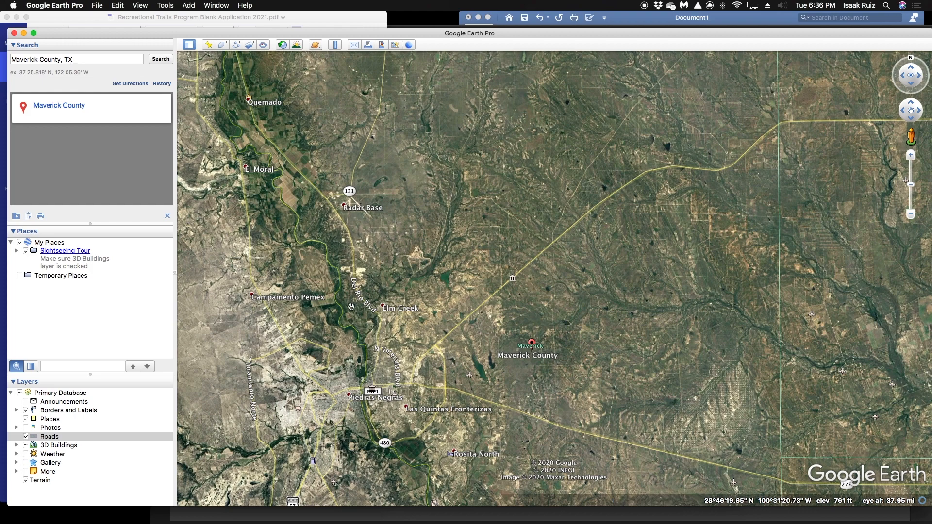
pyautogui.scroll(-1, 490, 343)
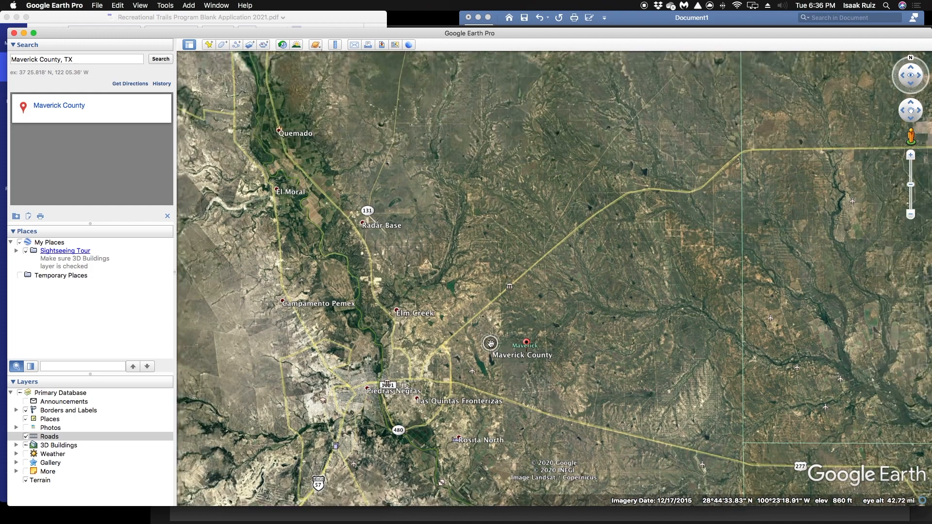
pyautogui.scroll(1, 455, 319)
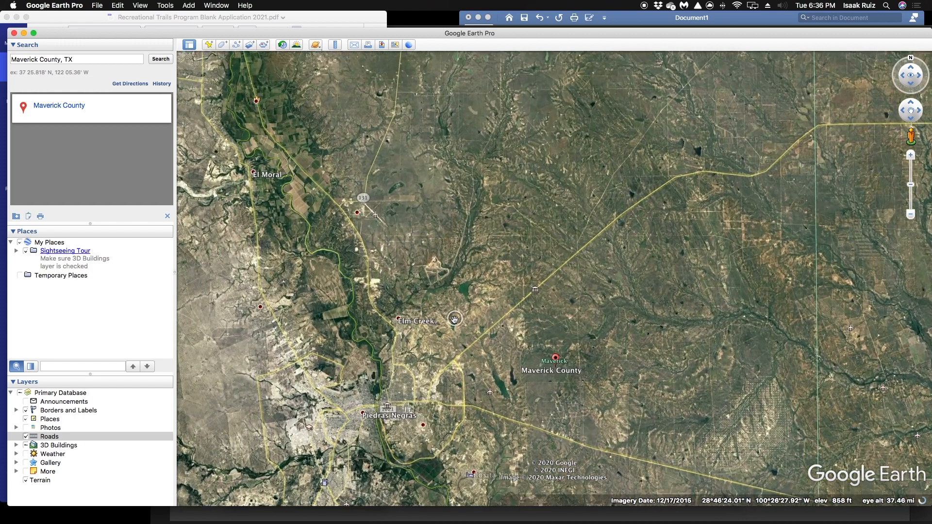
pyautogui.scroll(1, 454, 320)
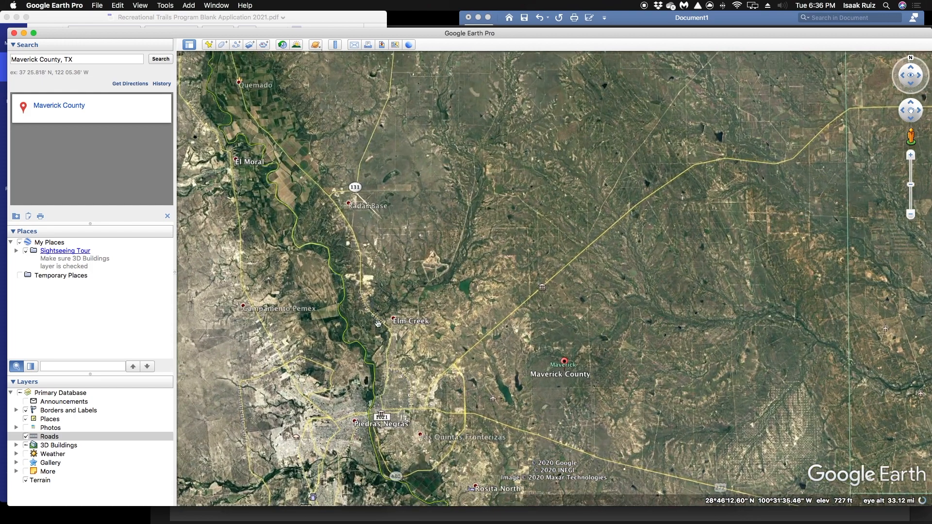
pyautogui.click(16, 412)
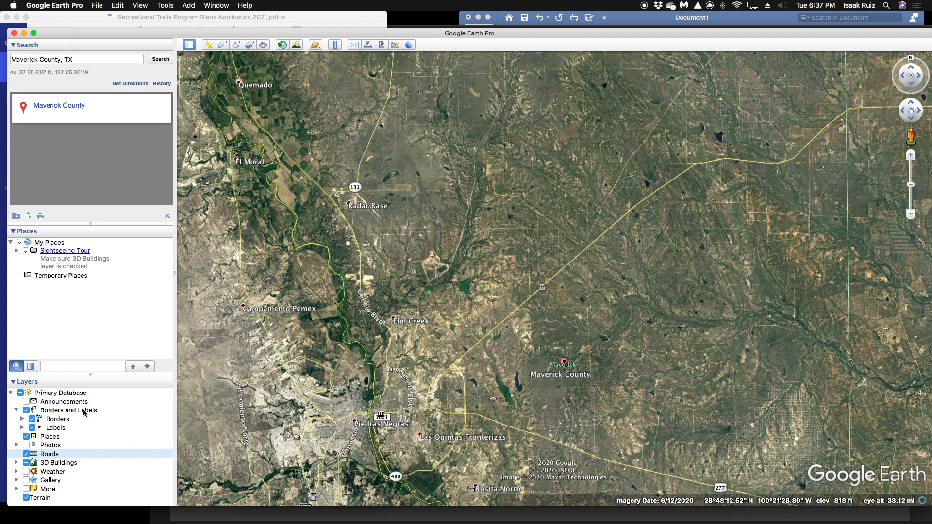
# Add a new placemark and position it on Elm Creek, at about 28°46'27"N, 100°29'30"W
pyautogui.click(210, 45)
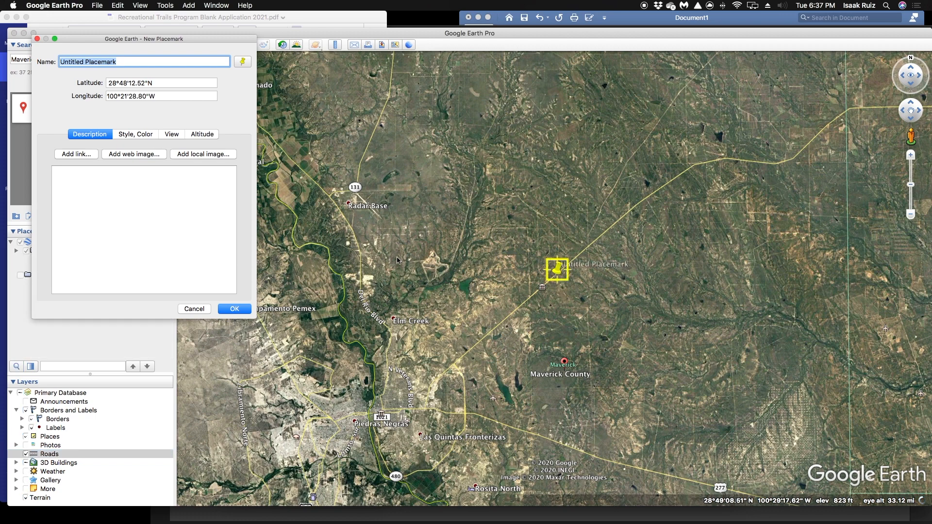
pyautogui.scroll(2, 397, 261)
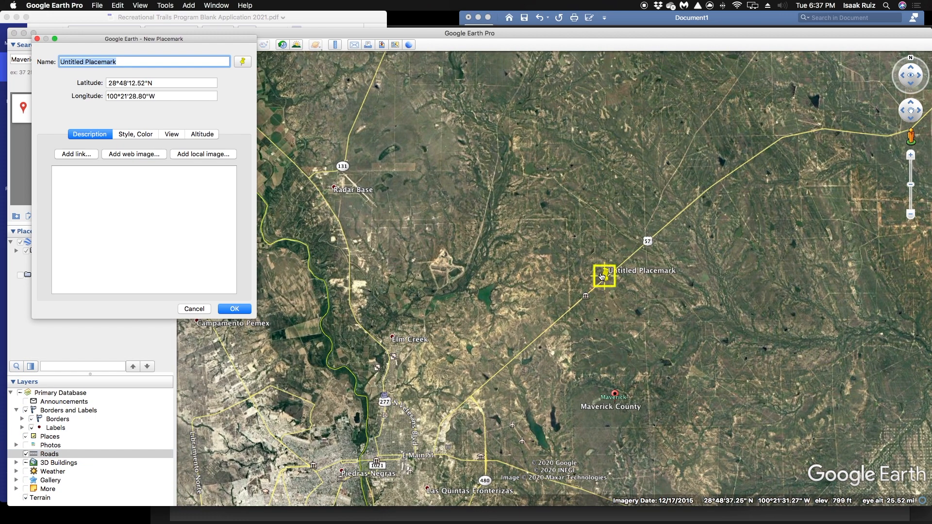
pyautogui.click(206, 210)
pyautogui.scroll(3, 382, 228)
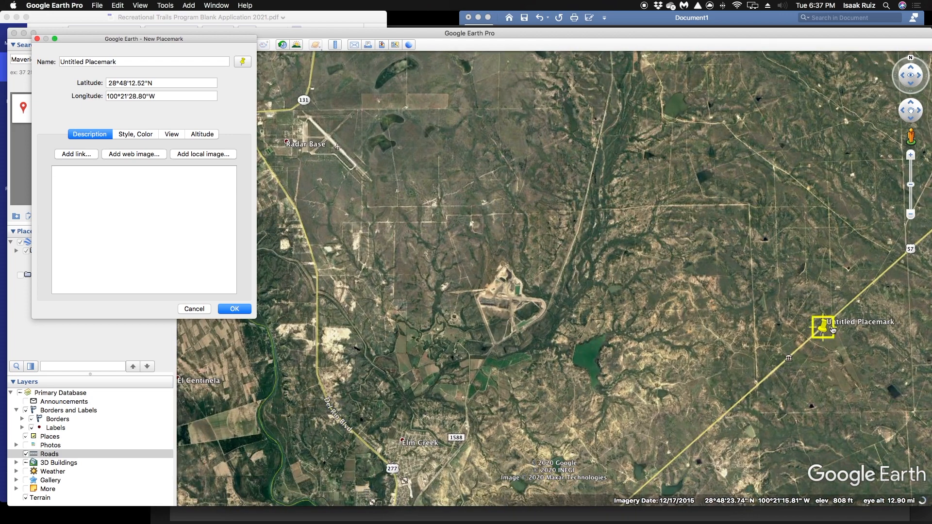
pyautogui.moveTo(826, 328); pyautogui.dragTo(403, 443)
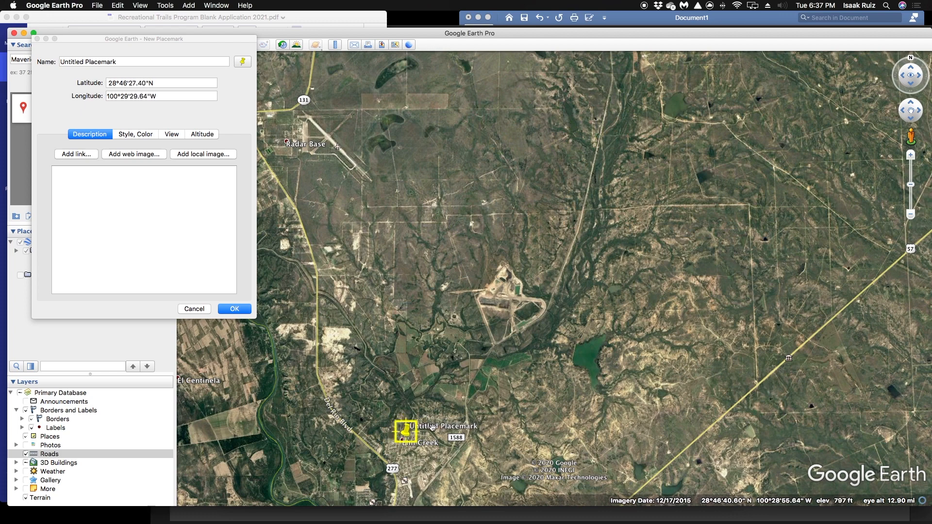
pyautogui.scroll(3, 427, 430)
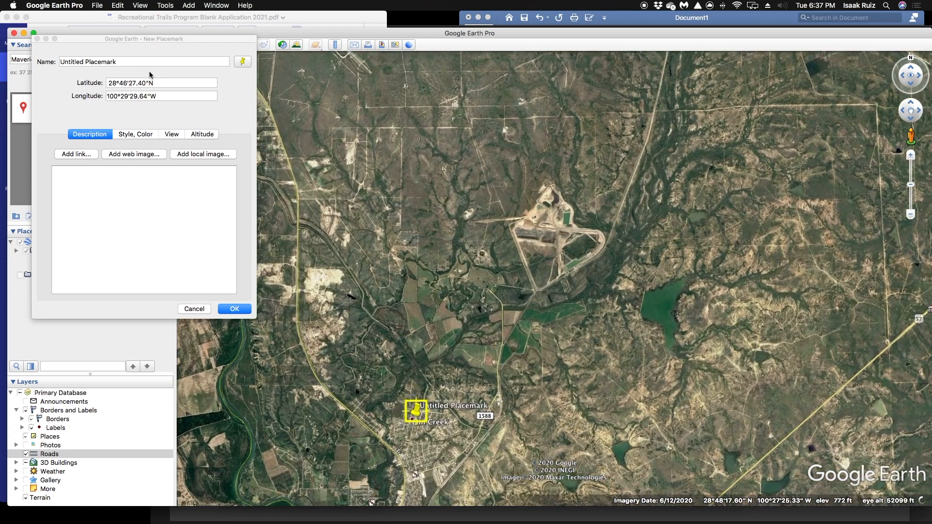
# Name the placemark "The Rcreational Trail at Elm Creek"
pyautogui.click(149, 63)
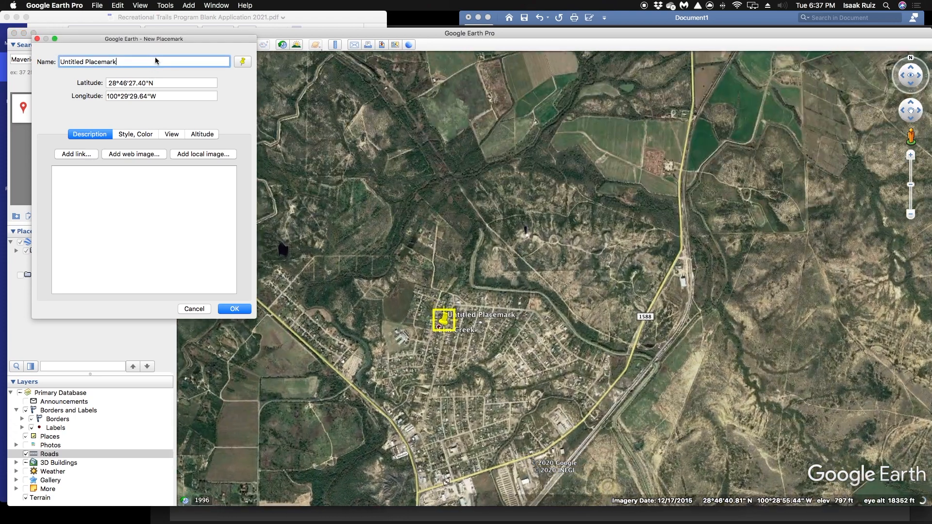
pyautogui.tripleClick(107, 62)
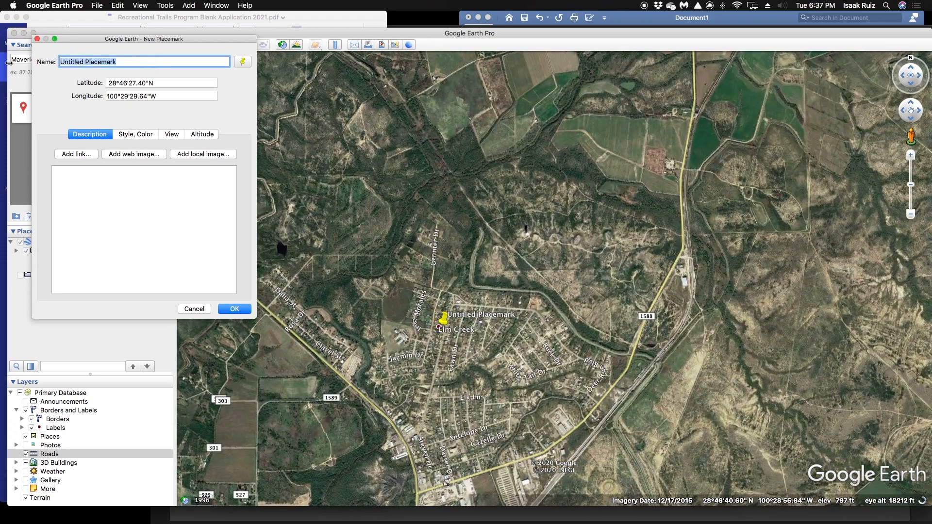
pyautogui.press('BackSpace')
pyautogui.write('The RE')
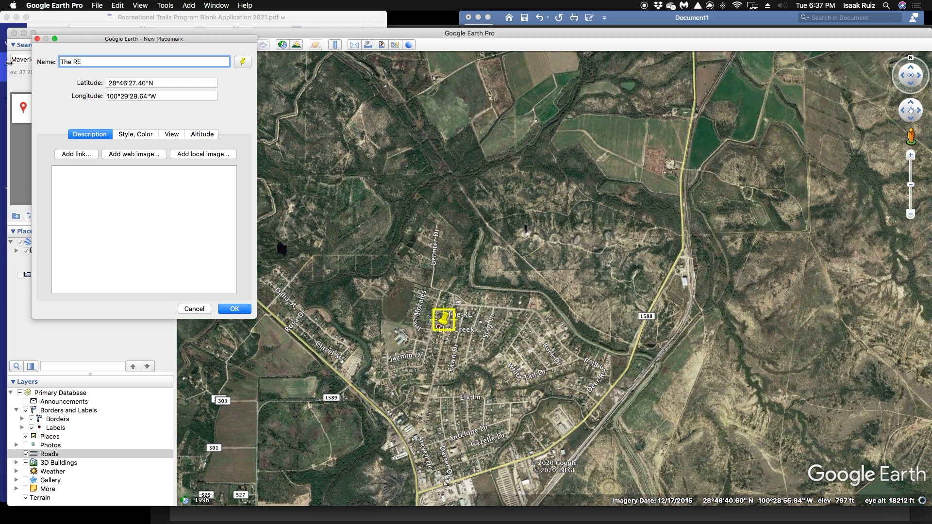
pyautogui.press('BackSpace')
pyautogui.write('creational t')
pyautogui.press('BackSpace')
pyautogui.write('Tra')
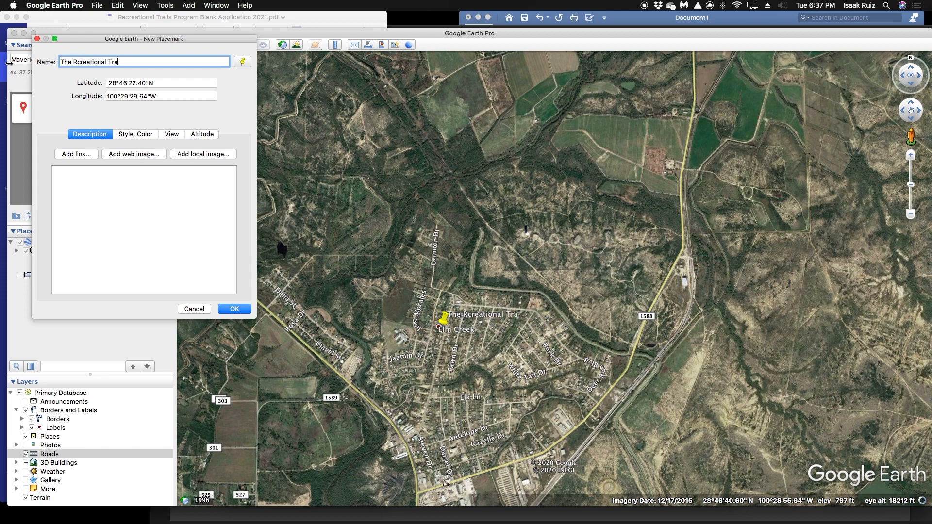
pyautogui.write('il at Elm Creek')
# Try the arrow and hiker icons for the placemark, and settle on the red pushpin at scale 2.0
pyautogui.click(243, 62)
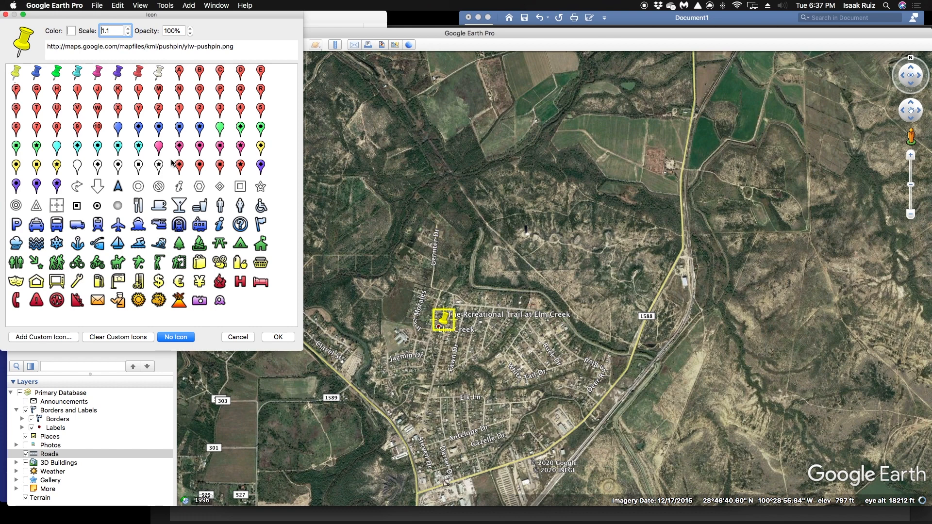
pyautogui.click(97, 187)
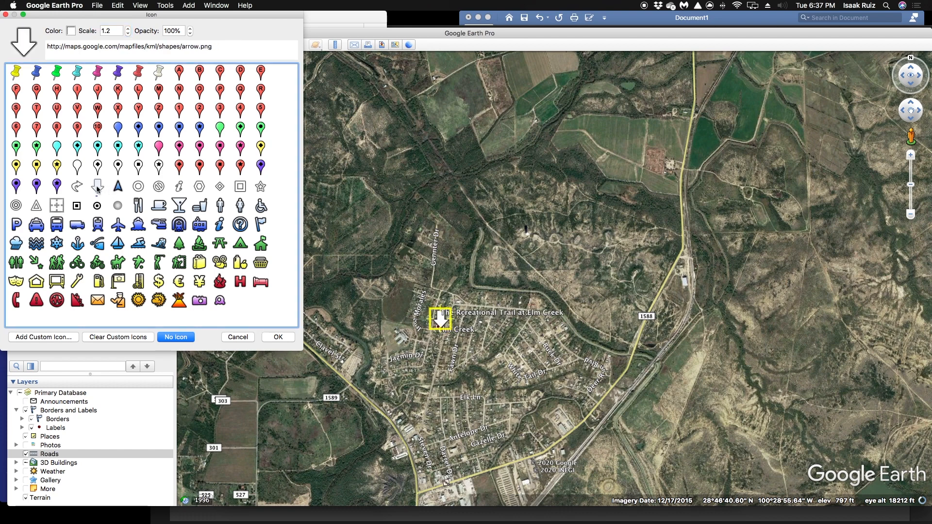
pyautogui.click(139, 73)
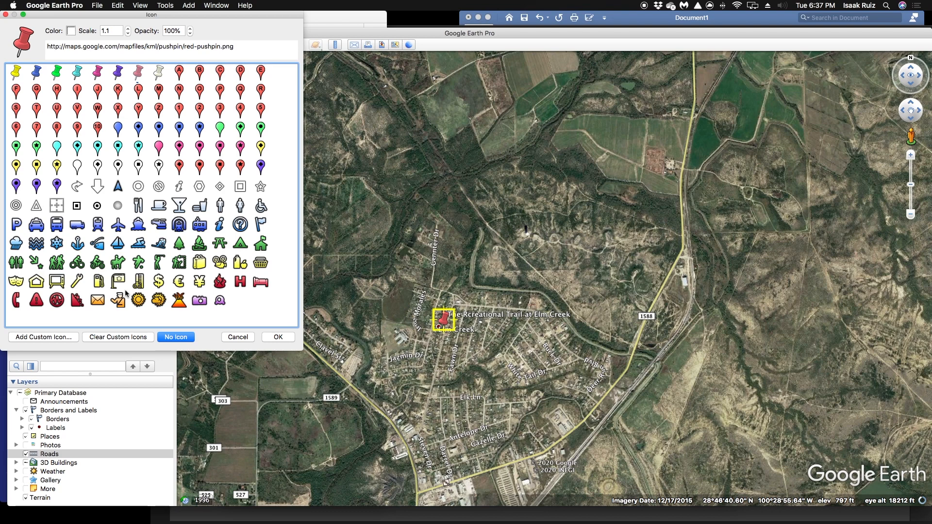
pyautogui.click(58, 263)
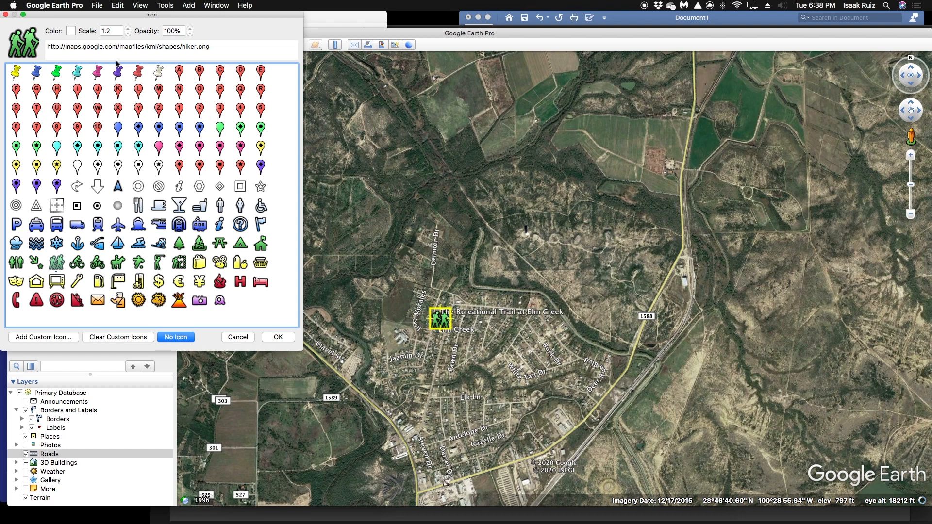
pyautogui.click(141, 73)
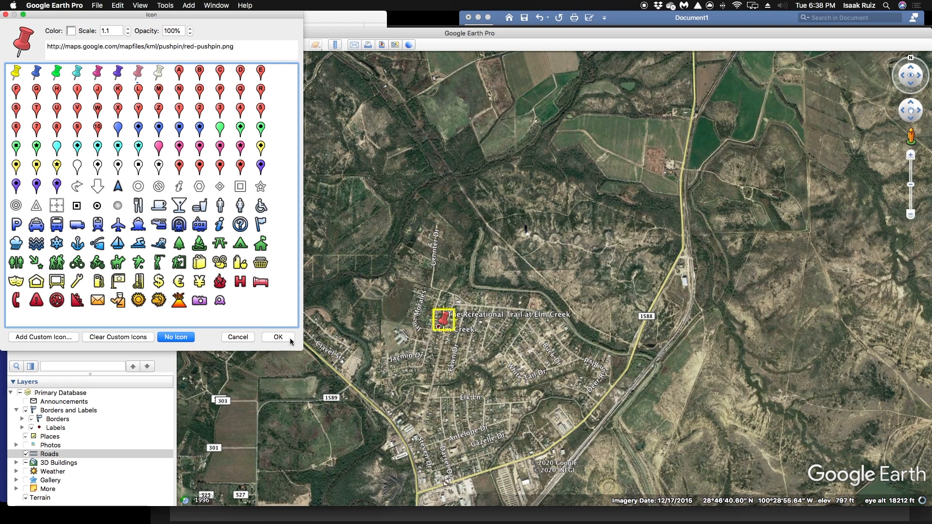
pyautogui.click(129, 28)
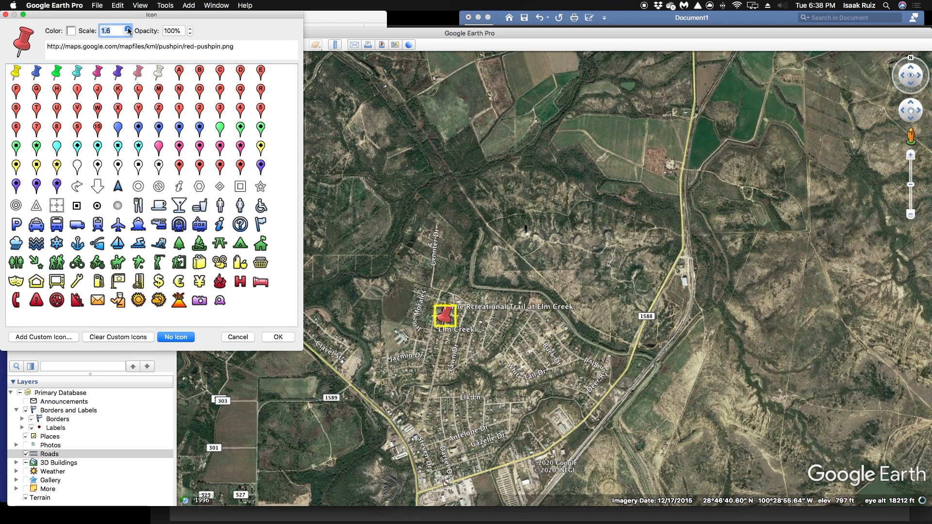
pyautogui.click(128, 31)
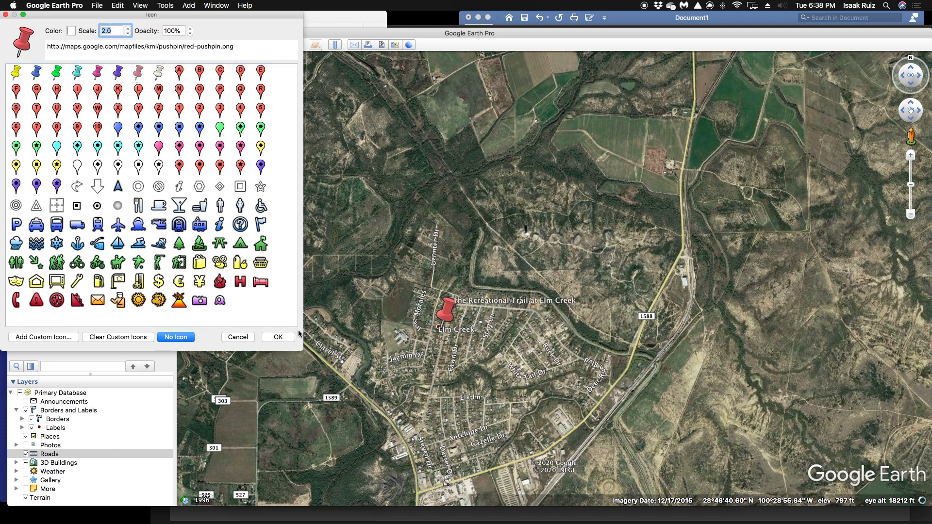
# Tint the red pushpin light orange with the color wheel and apply the icon settings
pyautogui.click(71, 31)
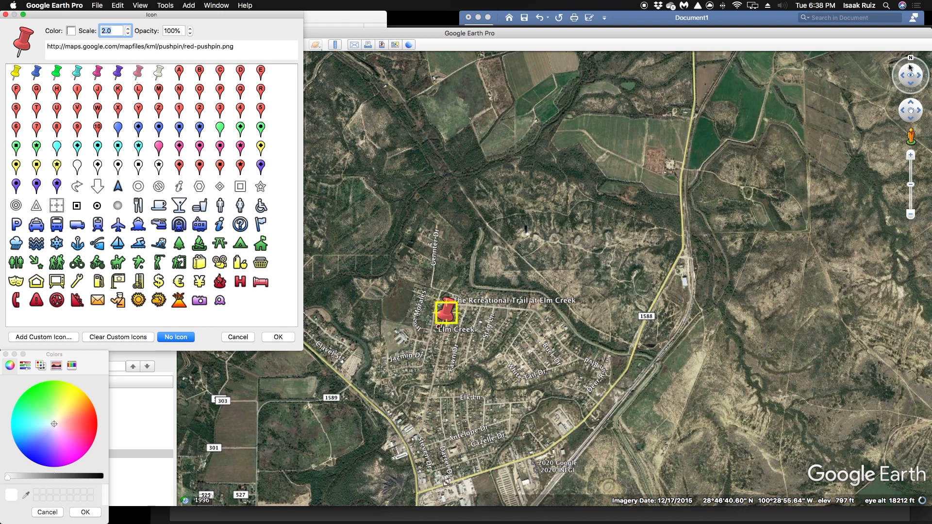
pyautogui.moveTo(134, 17); pyautogui.dragTo(179, 56)
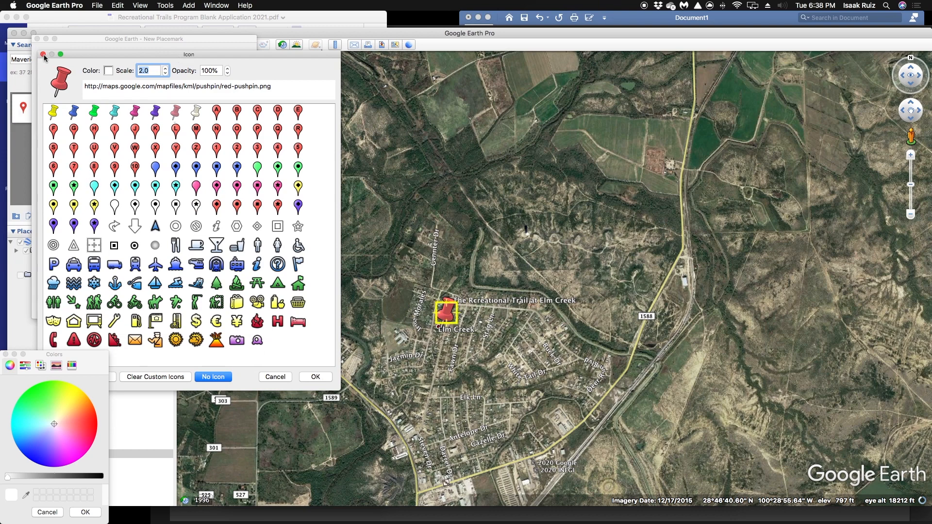
pyautogui.click(63, 46)
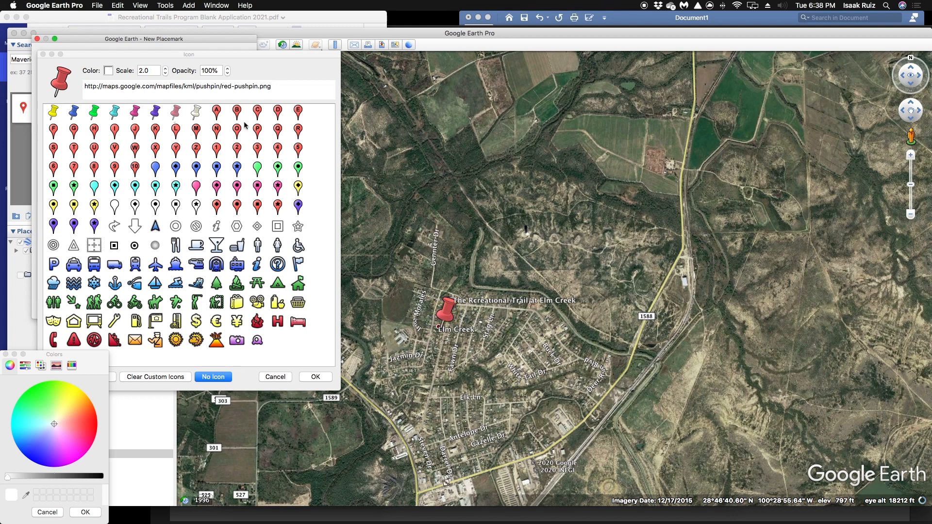
pyautogui.click(194, 118)
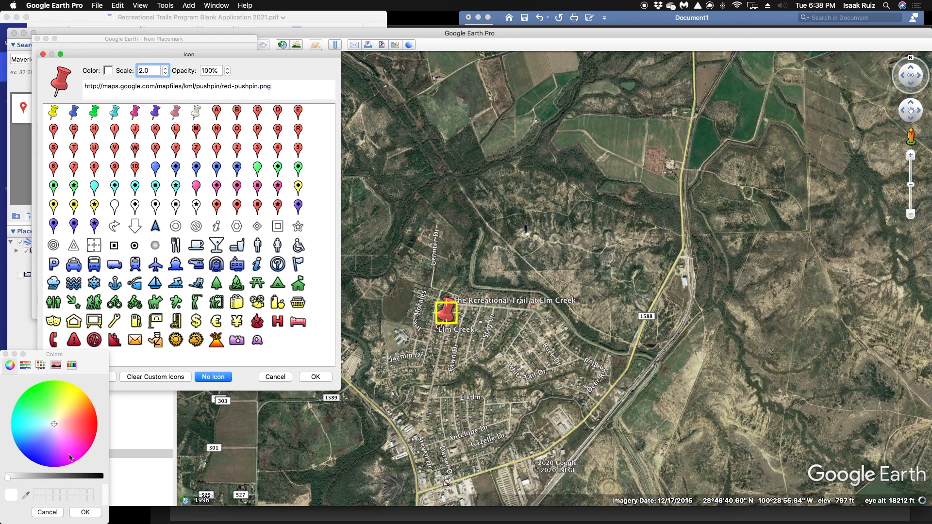
pyautogui.click(25, 366)
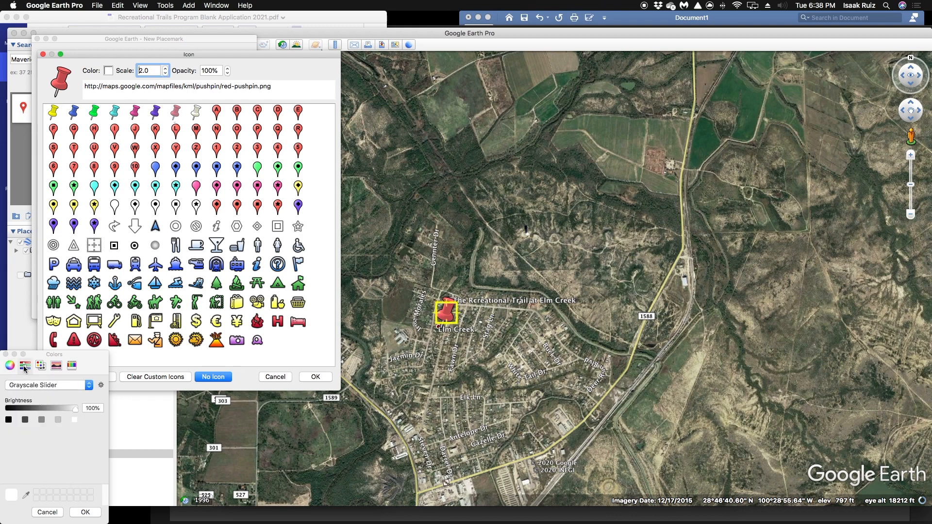
pyautogui.click(10, 366)
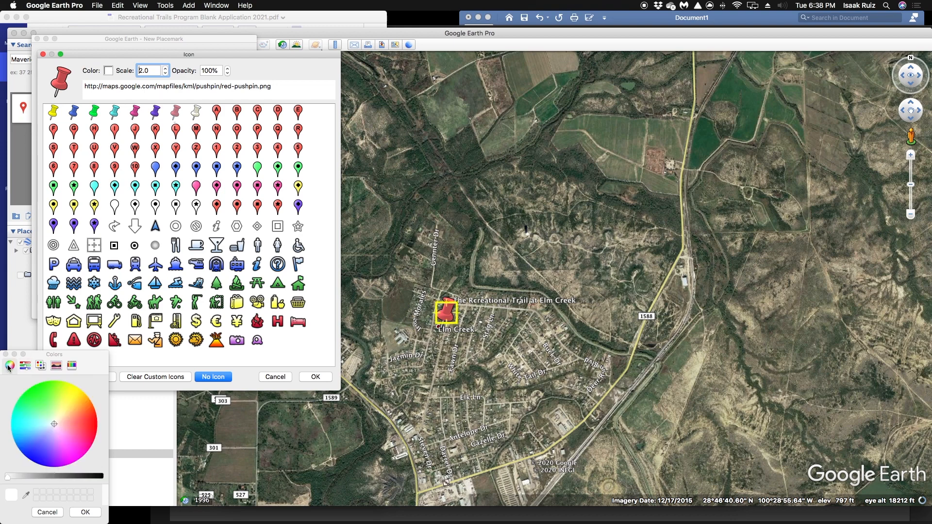
pyautogui.click(95, 419)
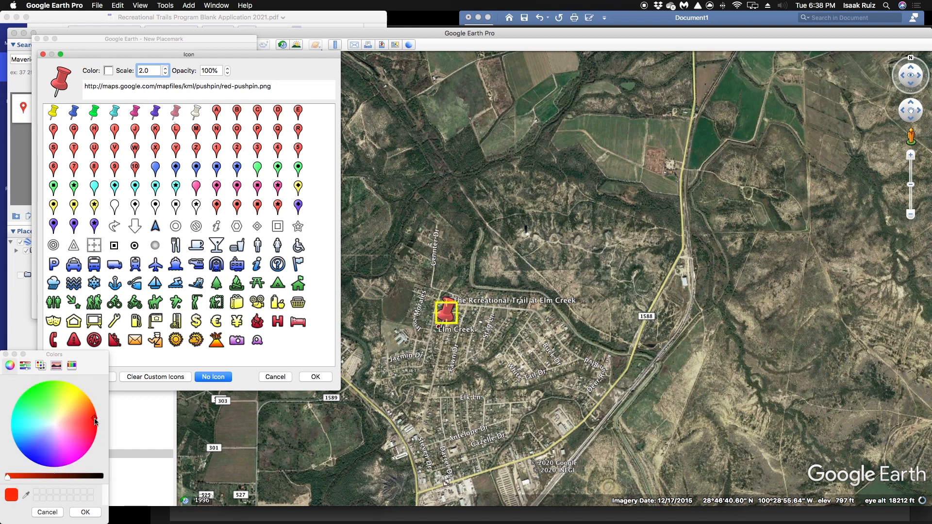
pyautogui.click(74, 415)
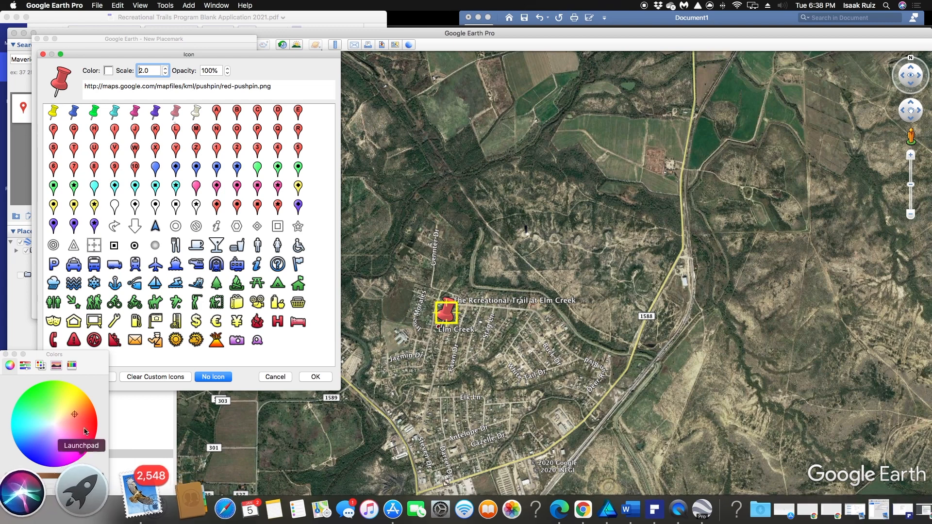
pyautogui.click(86, 511)
pyautogui.click(315, 378)
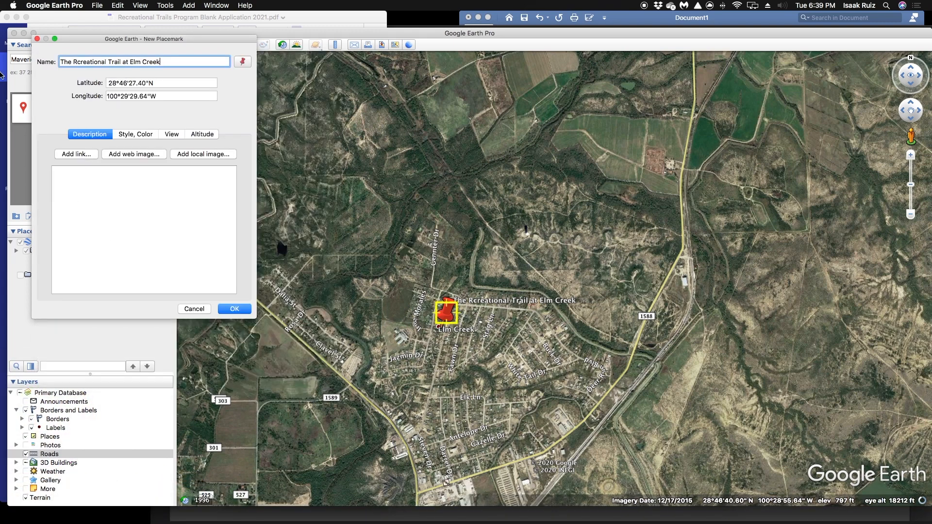
# Change the placemark's icon color to pure red in its style settings
pyautogui.moveTo(168, 63); pyautogui.dragTo(6, 96)
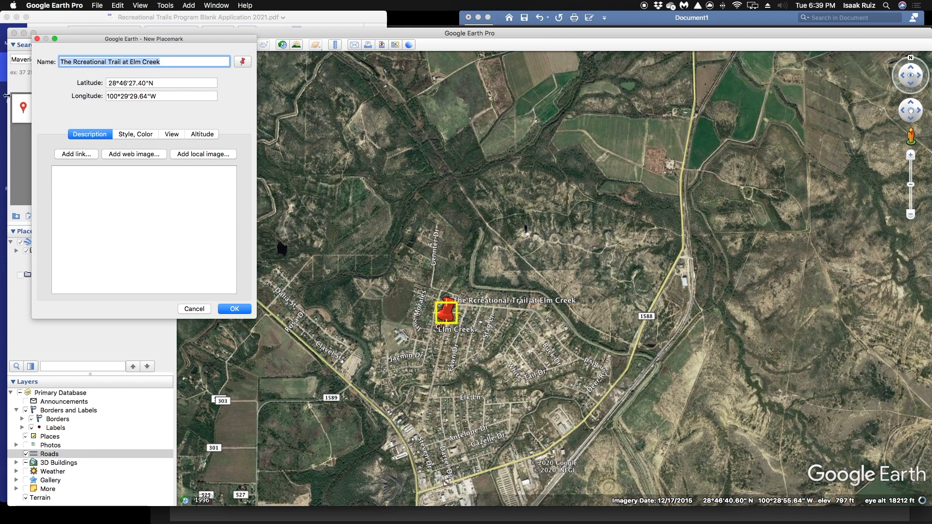
pyautogui.click(141, 136)
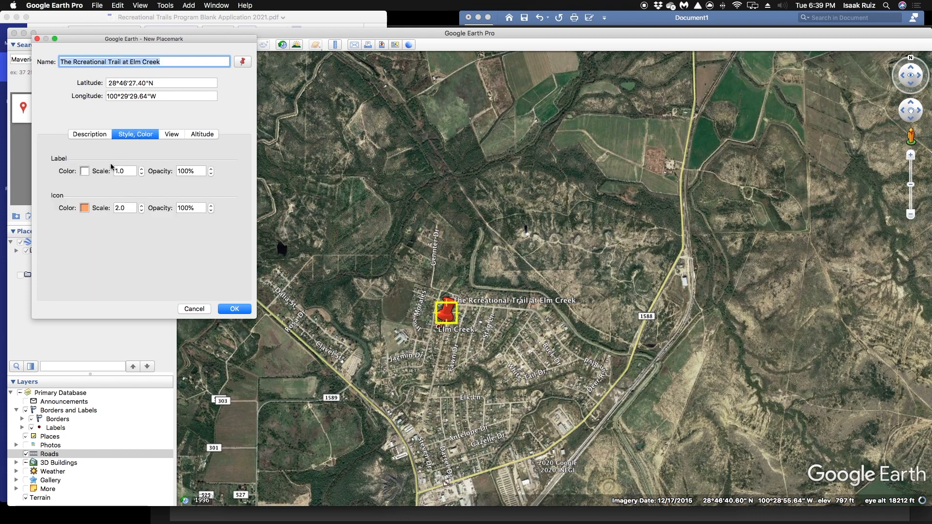
pyautogui.click(85, 208)
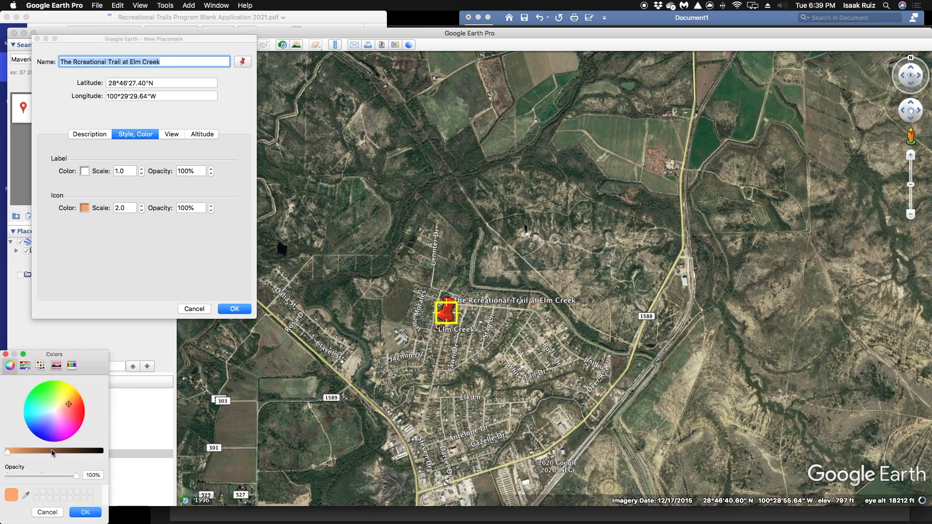
pyautogui.moveTo(70, 406); pyautogui.dragTo(55, 414)
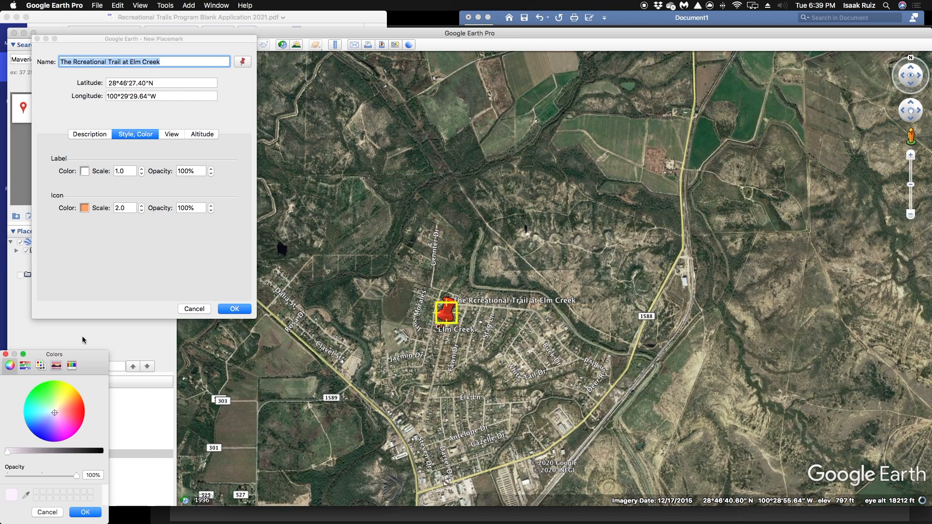
pyautogui.click(99, 142)
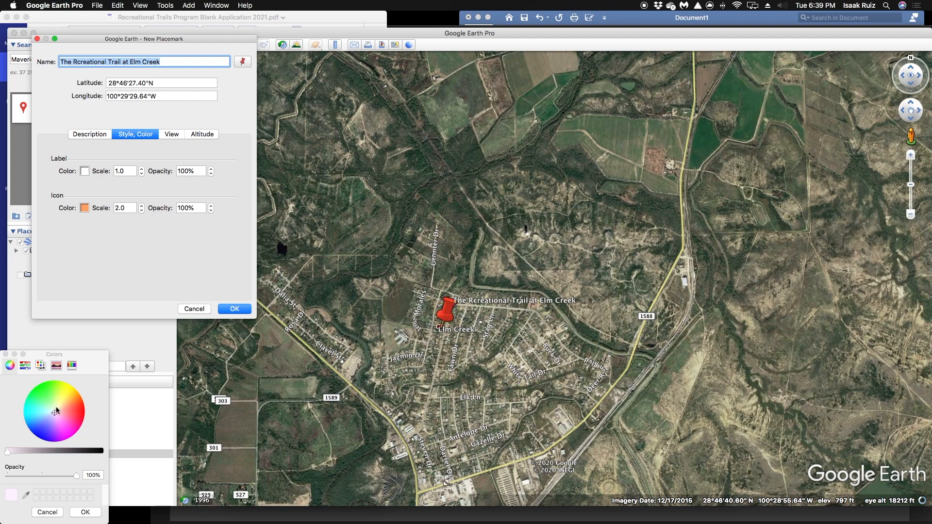
pyautogui.moveTo(56, 413); pyautogui.dragTo(128, 410)
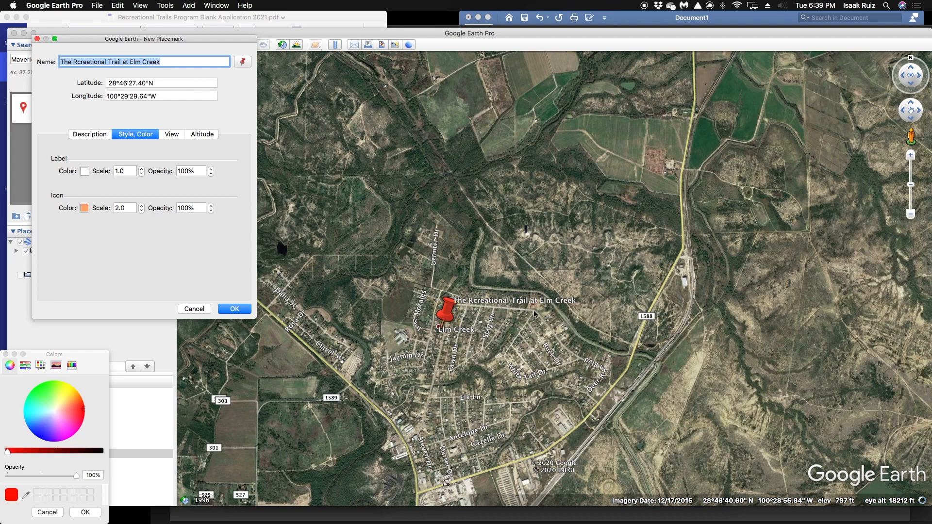
pyautogui.click(85, 512)
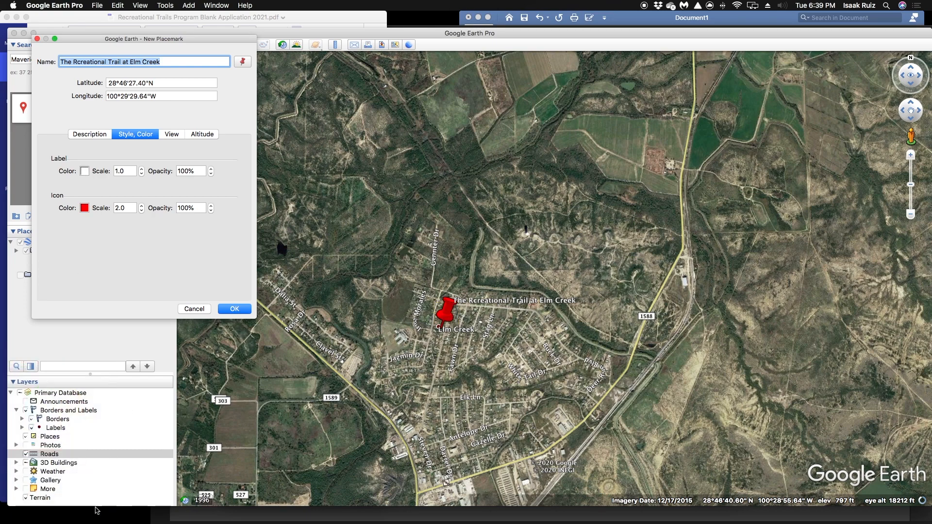
# Set the placemark label's color to red and its scale to 1.7
pyautogui.click(84, 171)
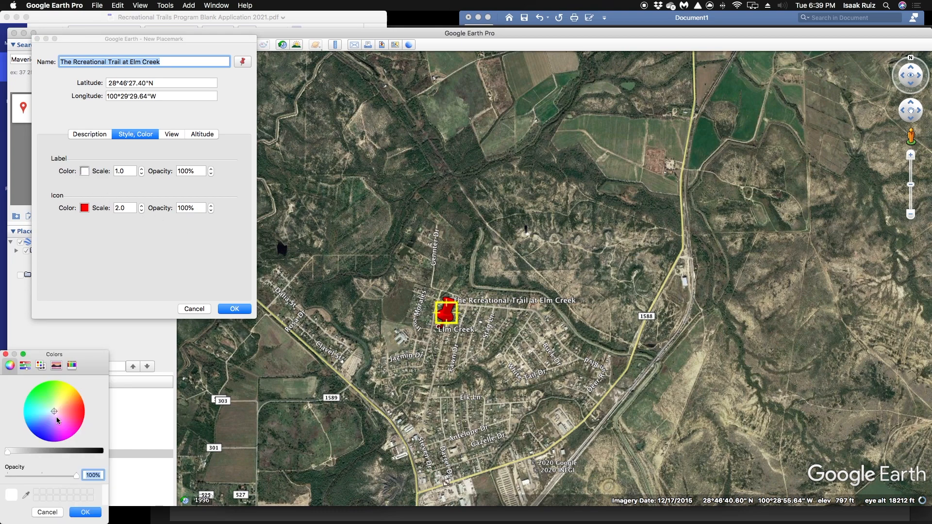
pyautogui.click(84, 408)
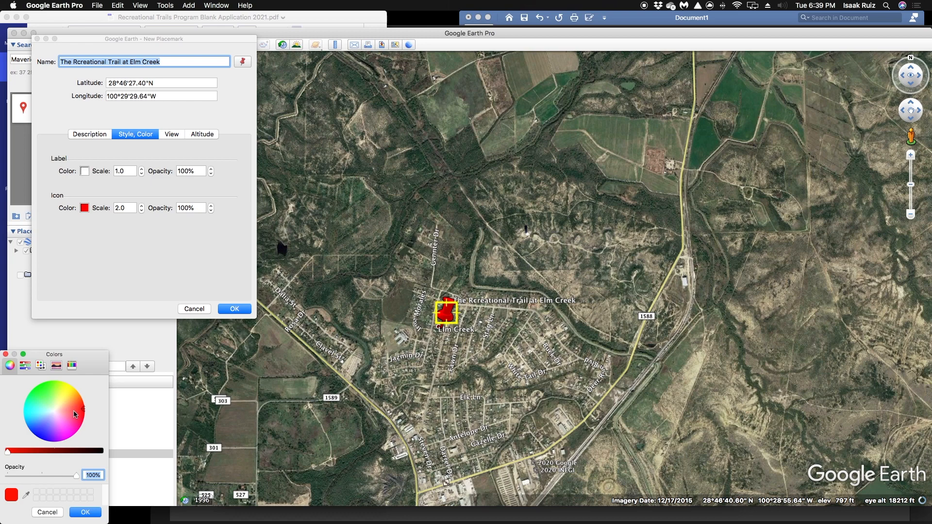
pyautogui.click(91, 512)
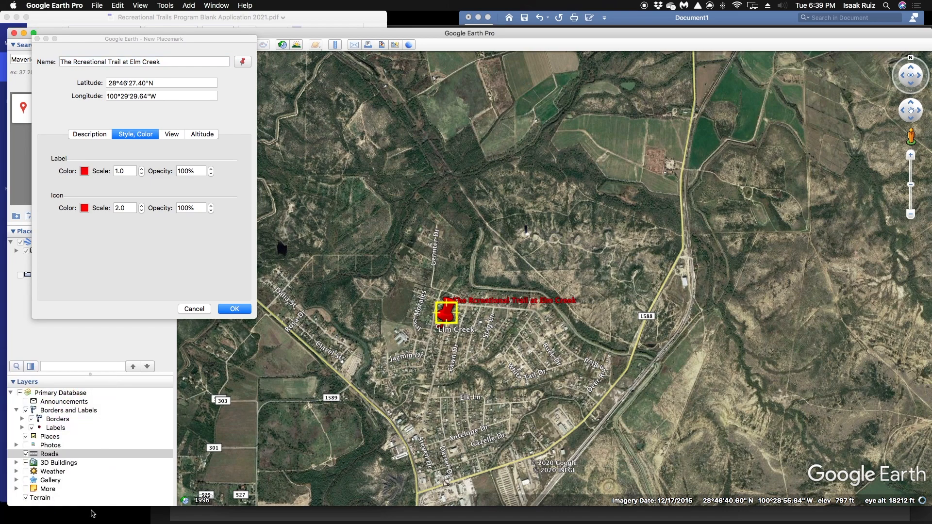
pyautogui.click(142, 169)
pyautogui.click(143, 170)
pyautogui.click(142, 170)
pyautogui.click(143, 169)
pyautogui.click(143, 169)
pyautogui.click(142, 170)
pyautogui.click(142, 170)
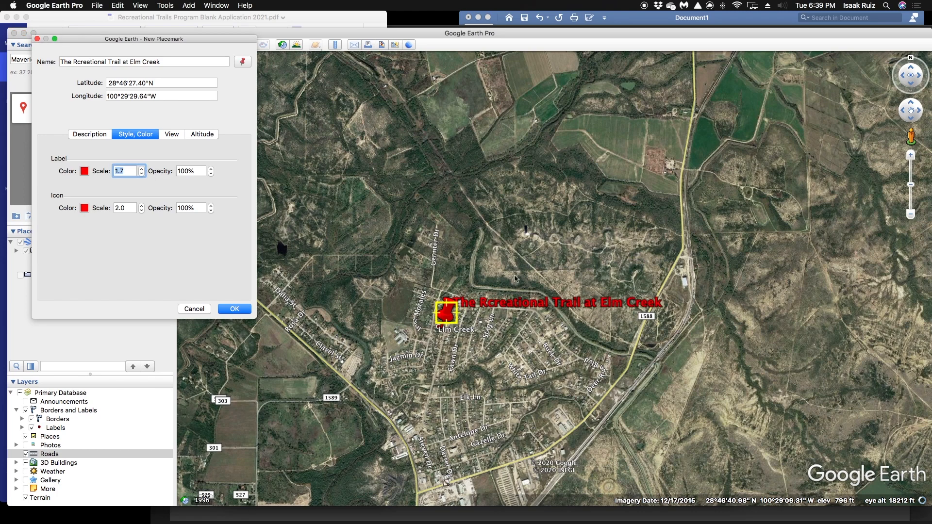
# Try to correct the misspelled word "Rcreational" in the placemark name by editing single letters
pyautogui.click(62, 62)
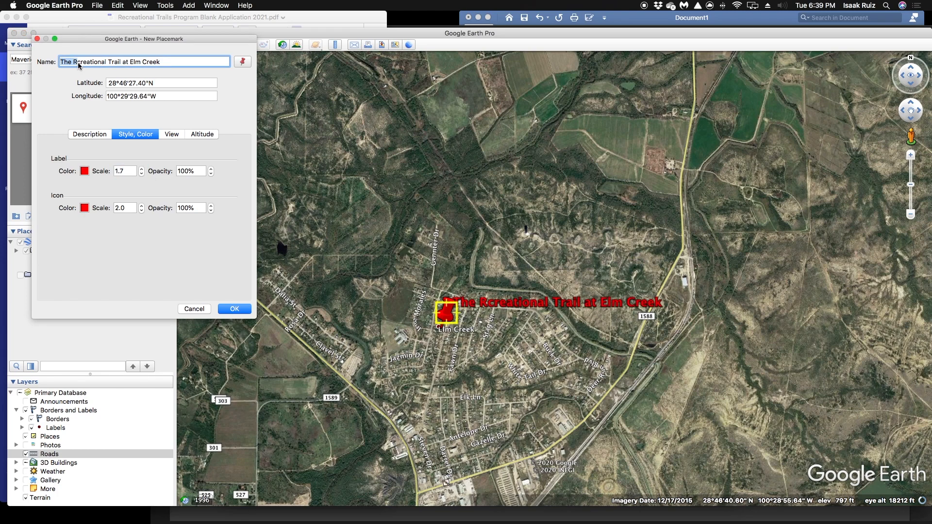
pyautogui.press('BackSpace')
pyautogui.press('BackSpace')
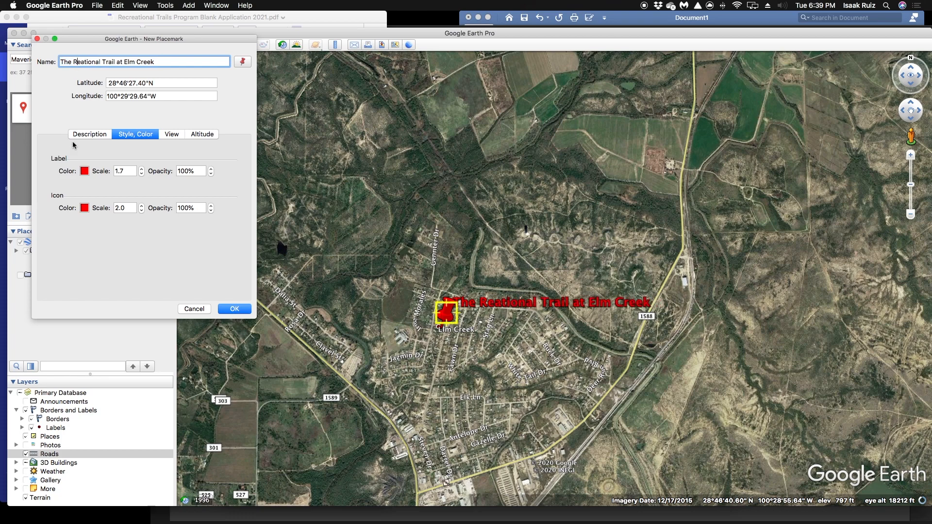
pyautogui.write('r')
pyautogui.press('Right')
pyautogui.press('Right')
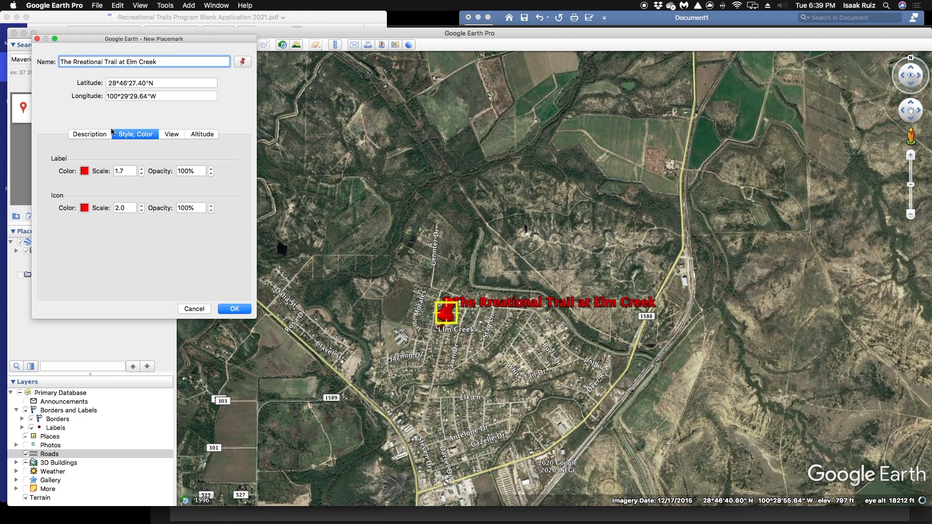
pyautogui.press('Left')
pyautogui.press('Left')
pyautogui.write('c')
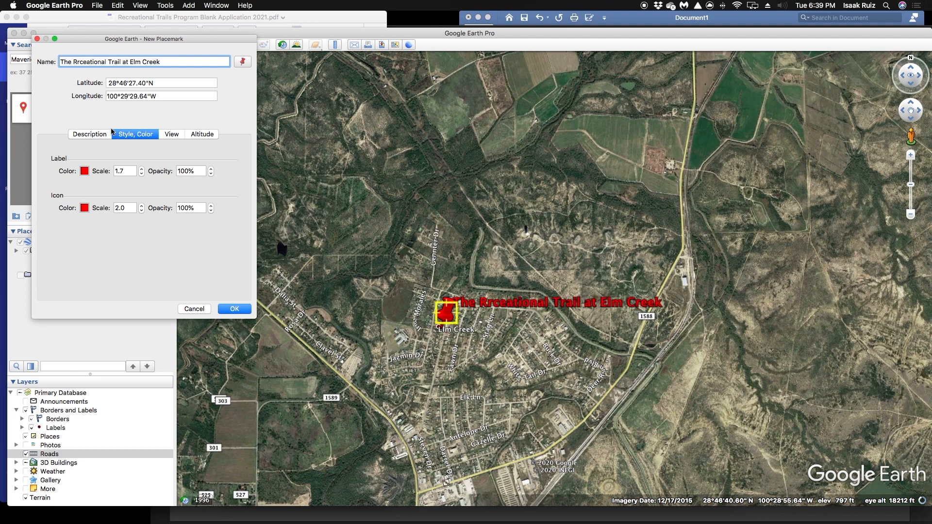
pyautogui.press('BackSpace')
pyautogui.press('Right')
pyautogui.write('c')
# Retype the misspelled word so that the placemark name reads "The Recreational Trail at Elm Creek"
pyautogui.moveTo(106, 63); pyautogui.dragTo(75, 66)
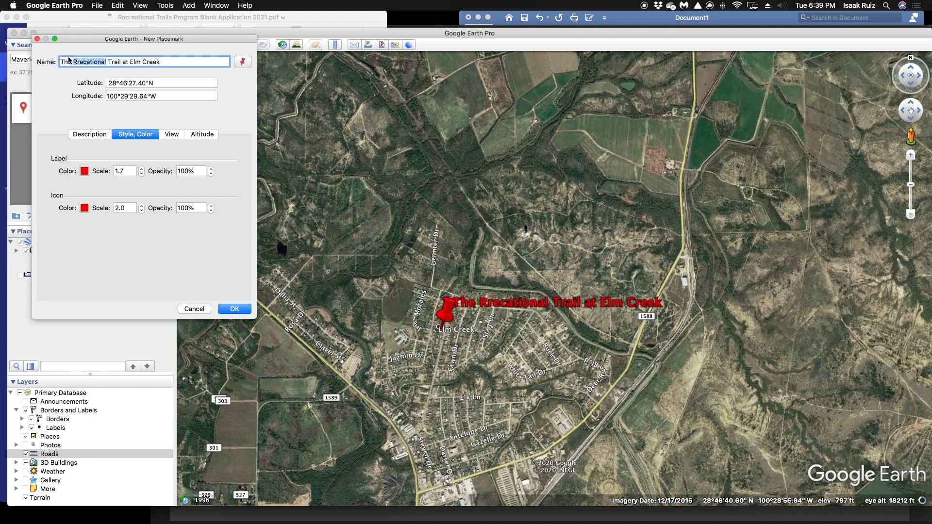
pyautogui.press('BackSpace')
pyautogui.write('ecreational')
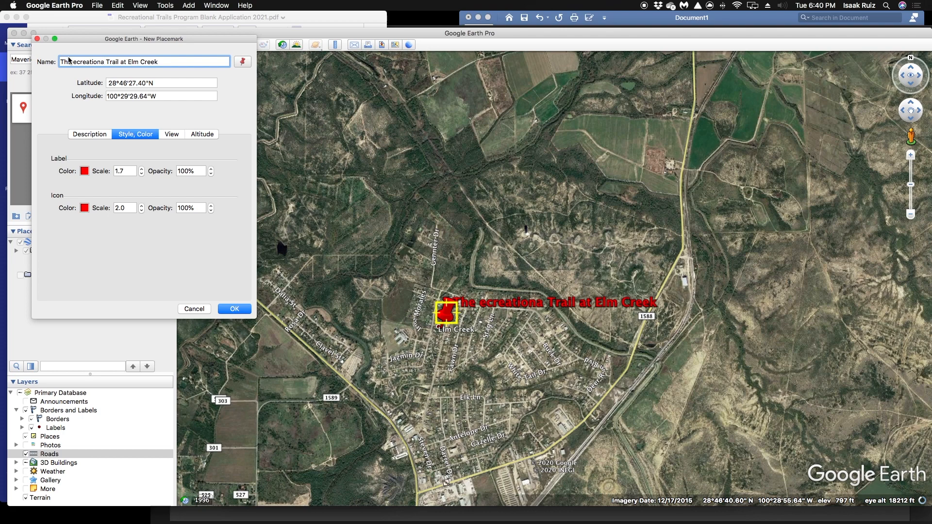
pyautogui.write('l')
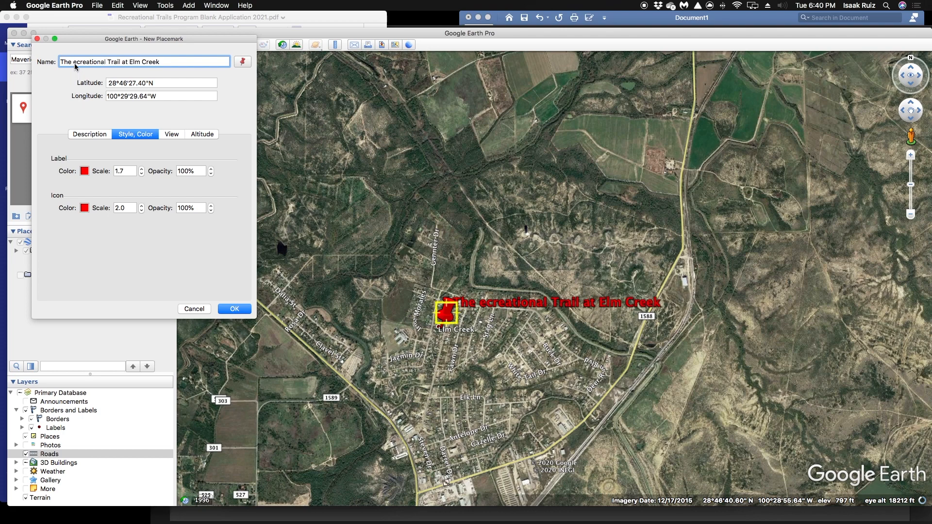
pyautogui.write('R')
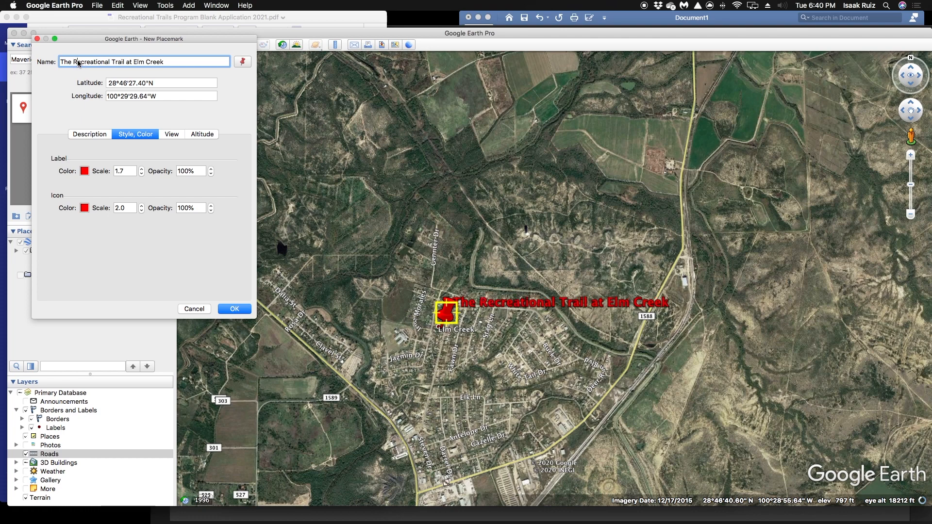
# Save the placemark and widen the map view to about 105 mi eye altitude, framing the region around Piedras Negras and Carrizo Springs
pyautogui.click(235, 309)
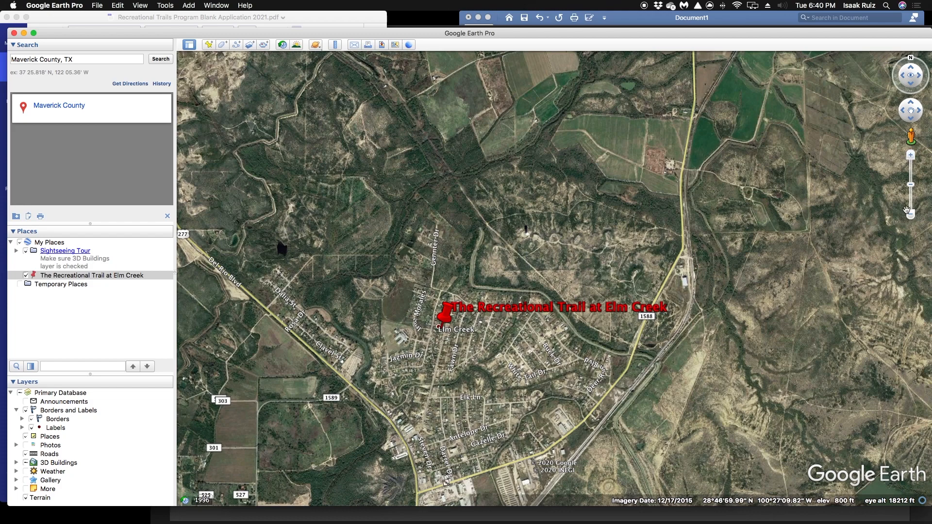
pyautogui.click(911, 214)
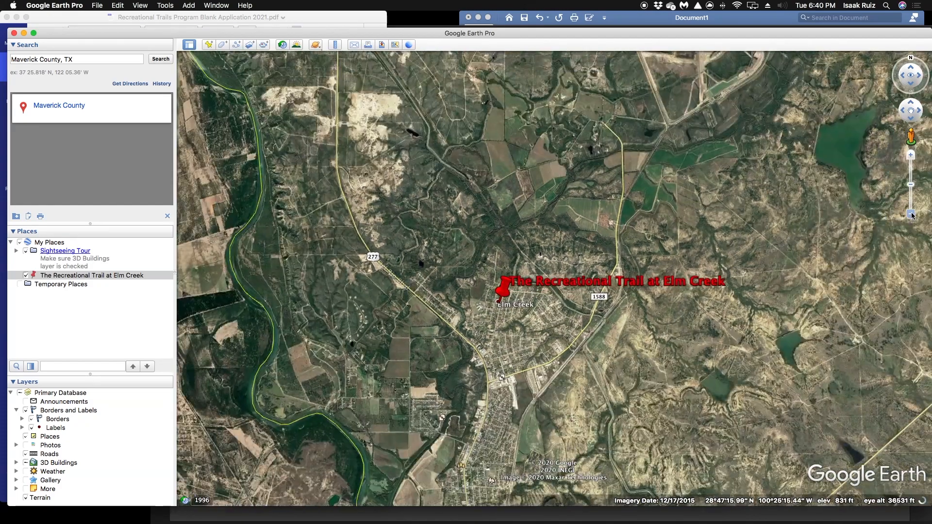
pyautogui.click(912, 214)
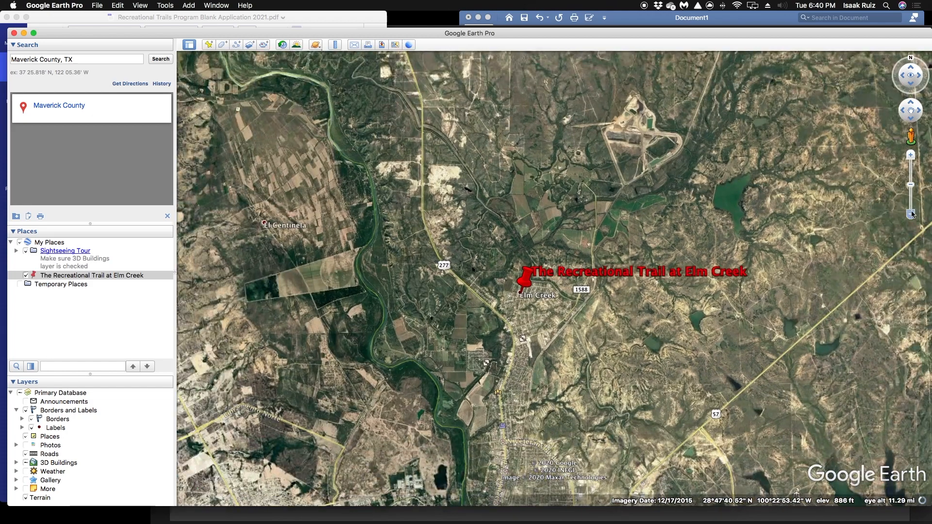
pyautogui.click(912, 215)
pyautogui.moveTo(754, 442); pyautogui.dragTo(609, 281)
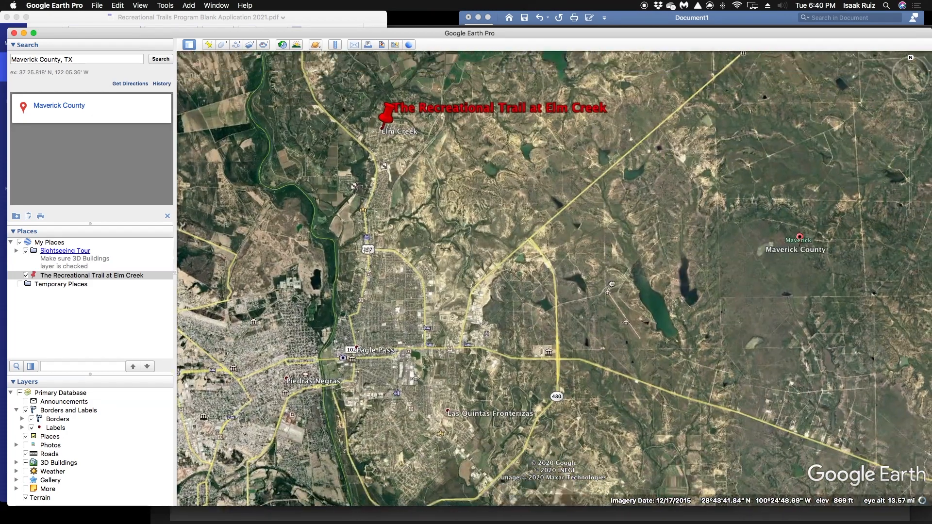
pyautogui.click(909, 217)
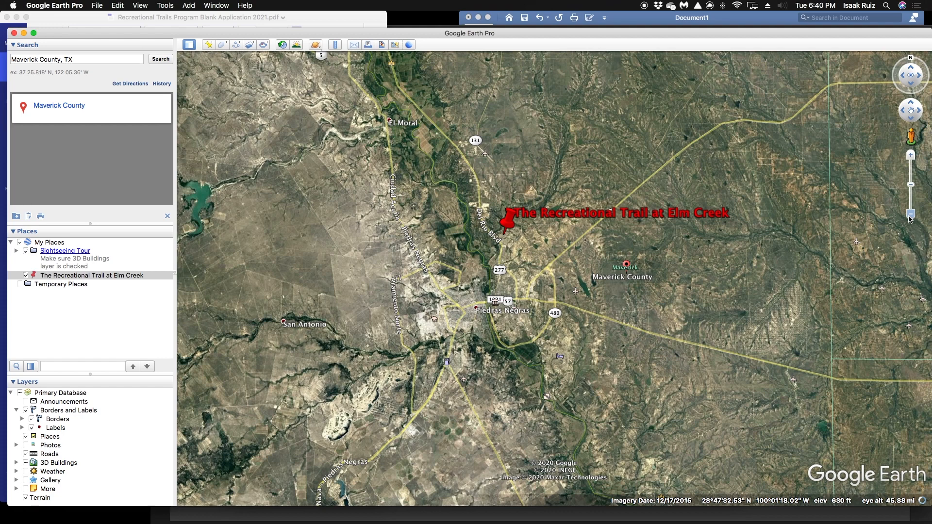
pyautogui.click(910, 216)
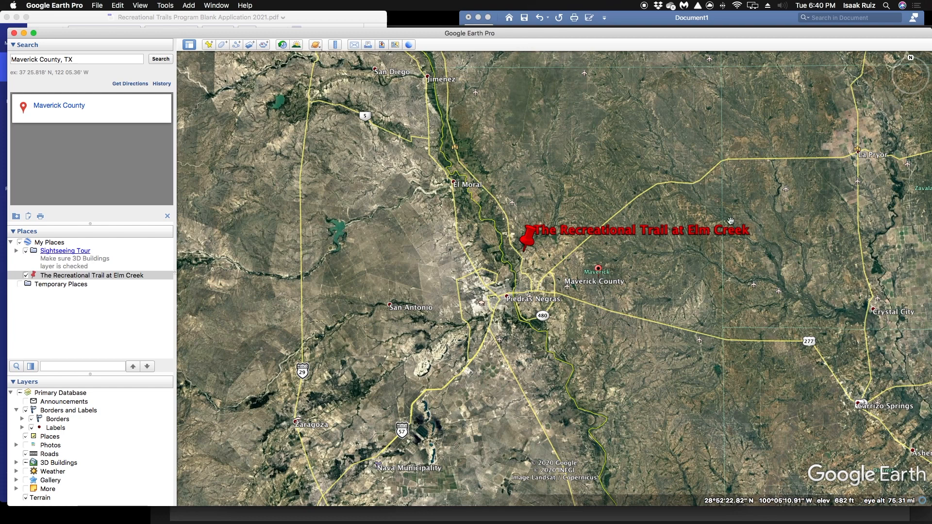
pyautogui.moveTo(919, 77)
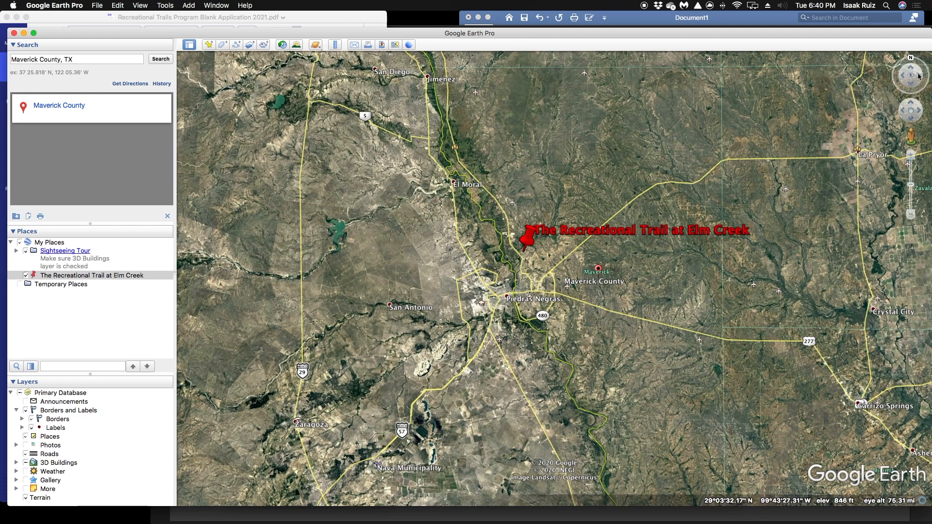
pyautogui.click(911, 213)
pyautogui.moveTo(674, 286); pyautogui.dragTo(490, 239)
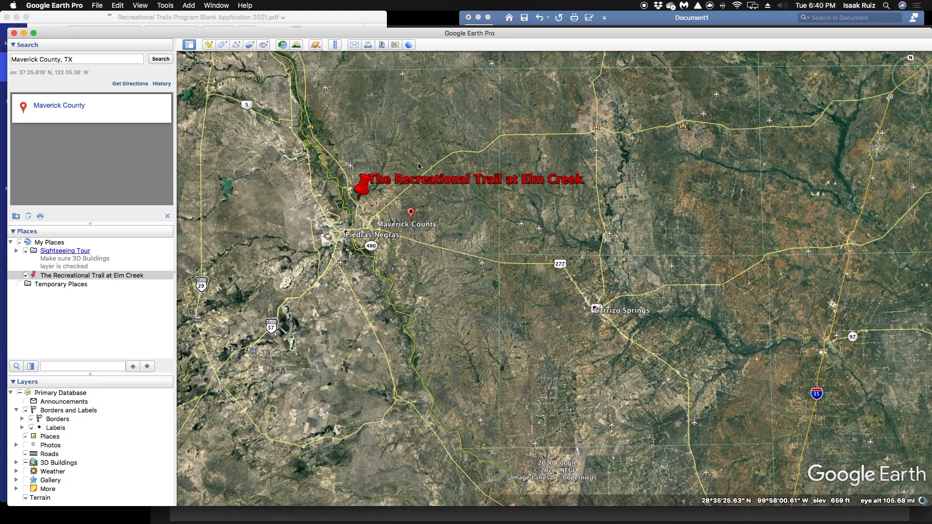
pyautogui.moveTo(415, 146); pyautogui.dragTo(423, 163)
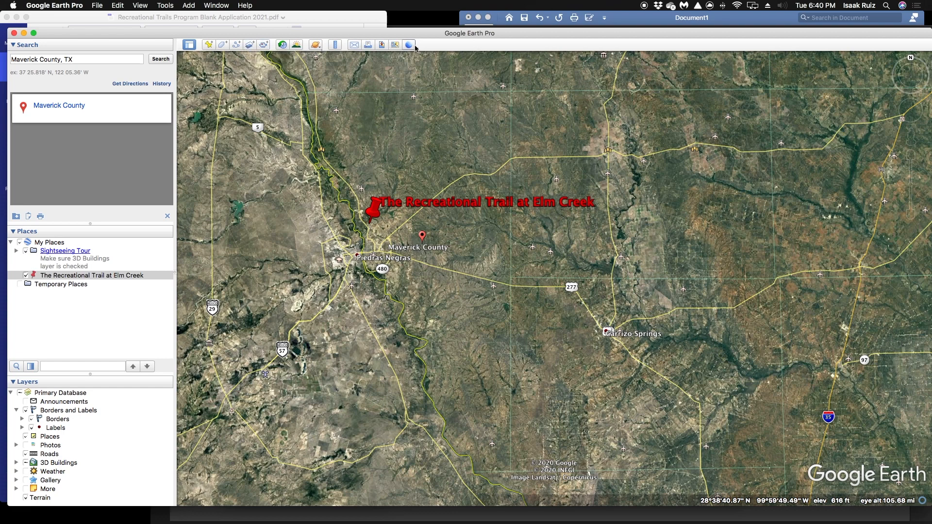
# Set up the map view for saving as an image and title the map "Vicinity Map"
pyautogui.click(383, 44)
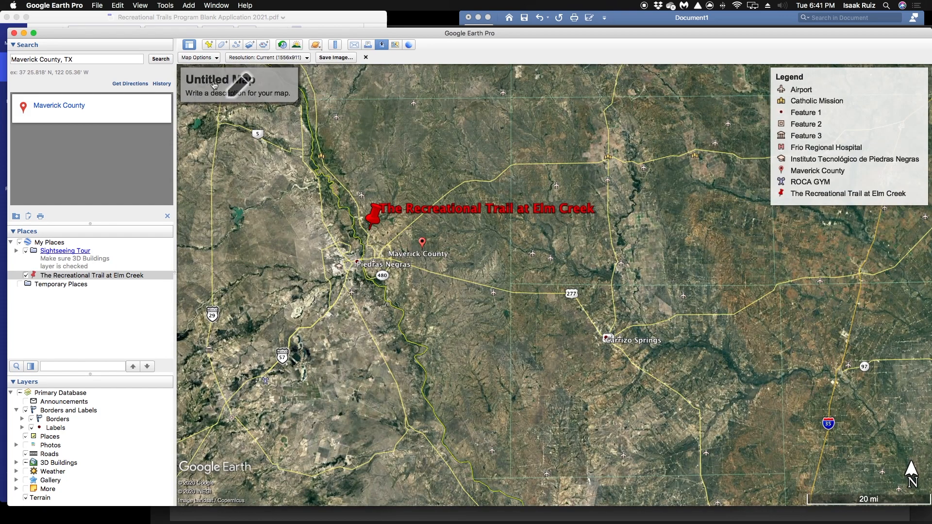
pyautogui.click(240, 87)
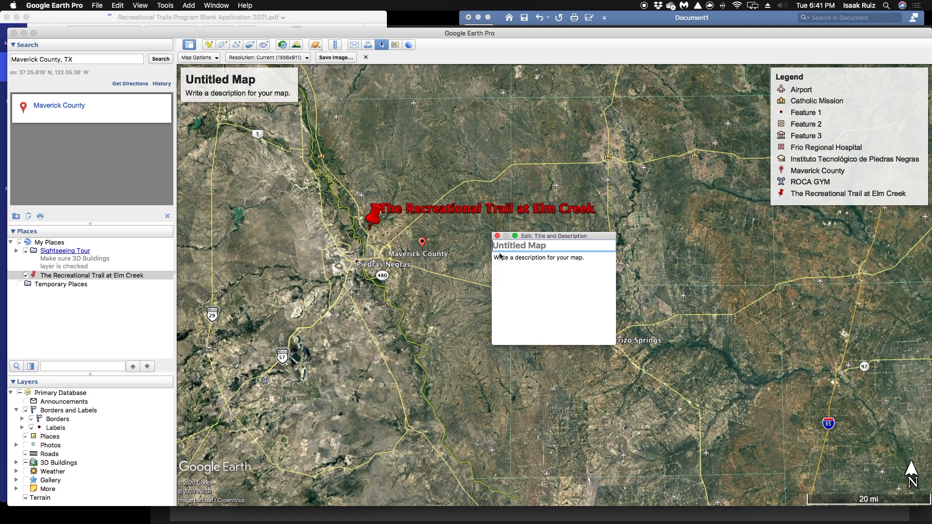
pyautogui.write('V')
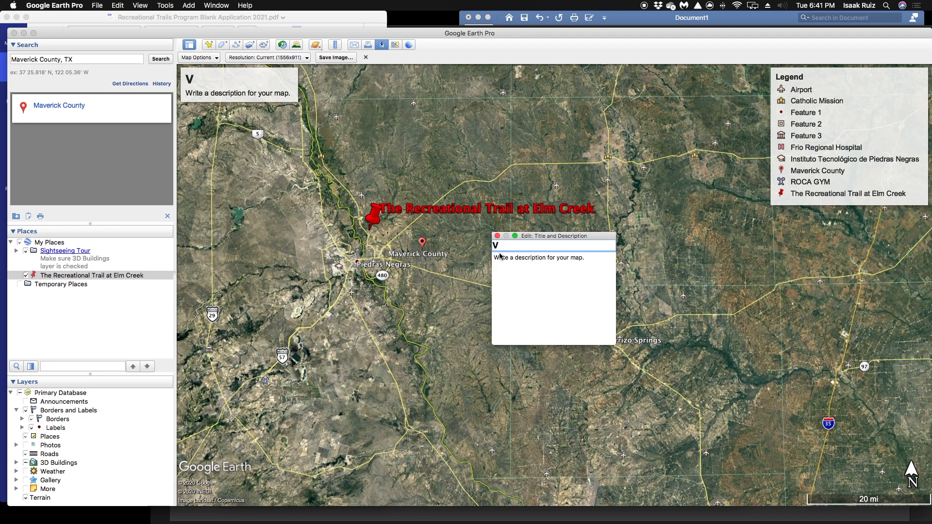
pyautogui.write('icinity')
pyautogui.write('Map')
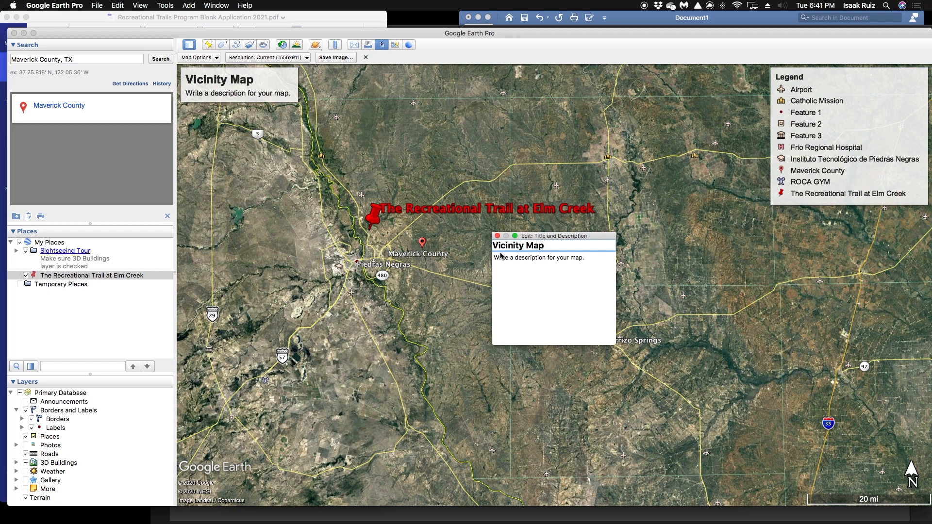
pyautogui.click(533, 264)
pyautogui.doubleClick(552, 250)
pyautogui.moveTo(551, 249); pyautogui.dragTo(513, 247)
pyautogui.click(549, 250)
pyautogui.moveTo(546, 248); pyautogui.dragTo(488, 246)
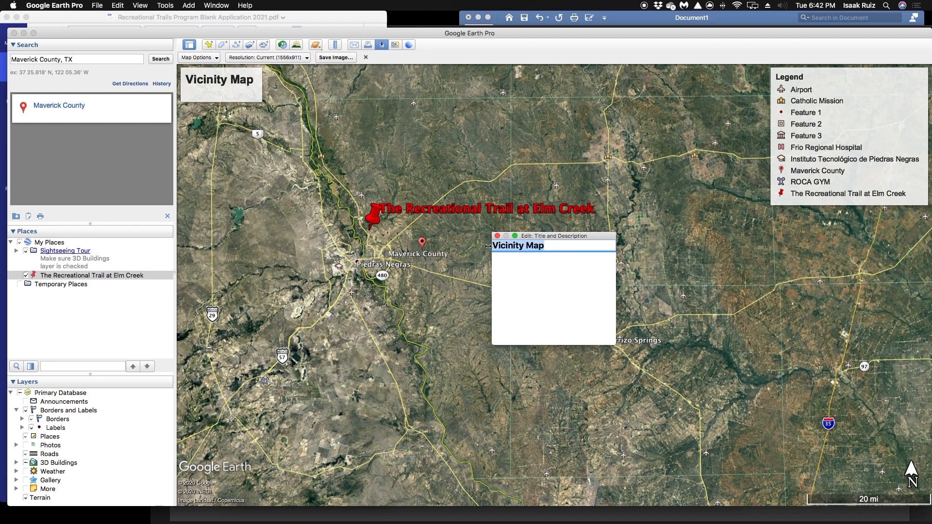
pyautogui.write('The RE')
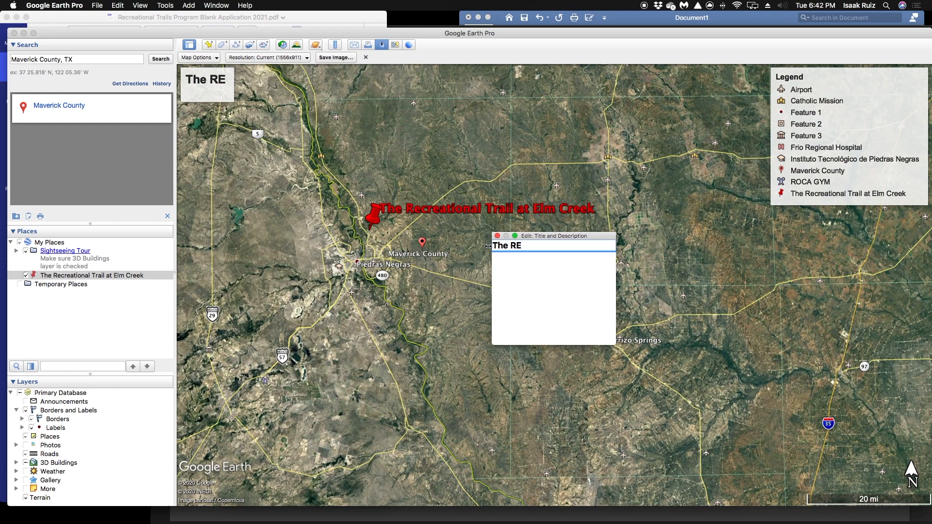
pyautogui.press('BackSpace')
pyautogui.write('e')
pyautogui.write('crea')
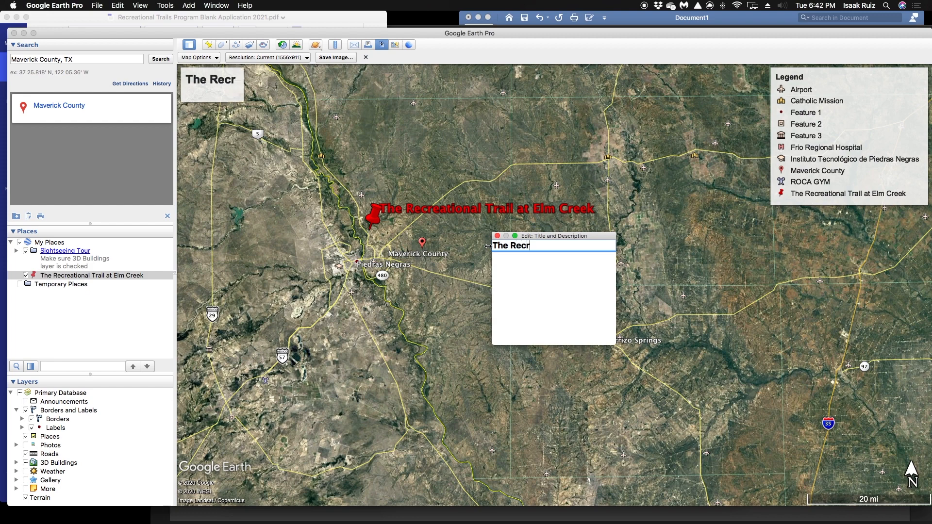
pyautogui.press('BackSpace')
pyautogui.press('BackSpace')
pyautogui.press('BackSpace')
pyautogui.press('BackSpace')
pyautogui.press('BackSpace')
pyautogui.press('BackSpace')
pyautogui.press('BackSpace')
pyautogui.press('BackSpace')
pyautogui.press('BackSpace')
pyautogui.press('BackSpace')
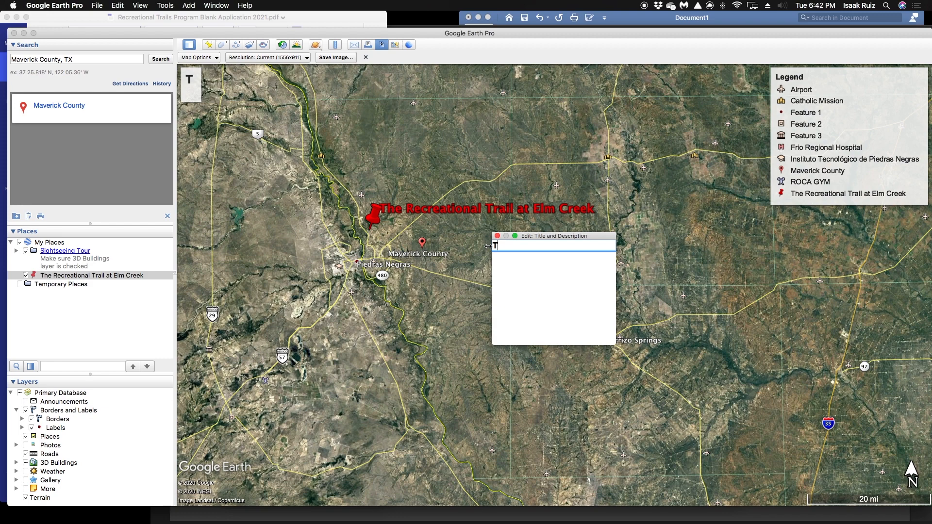
# Enter "Vinicity Map" as the map title and close the title and description editor
pyautogui.write('Vinicit')
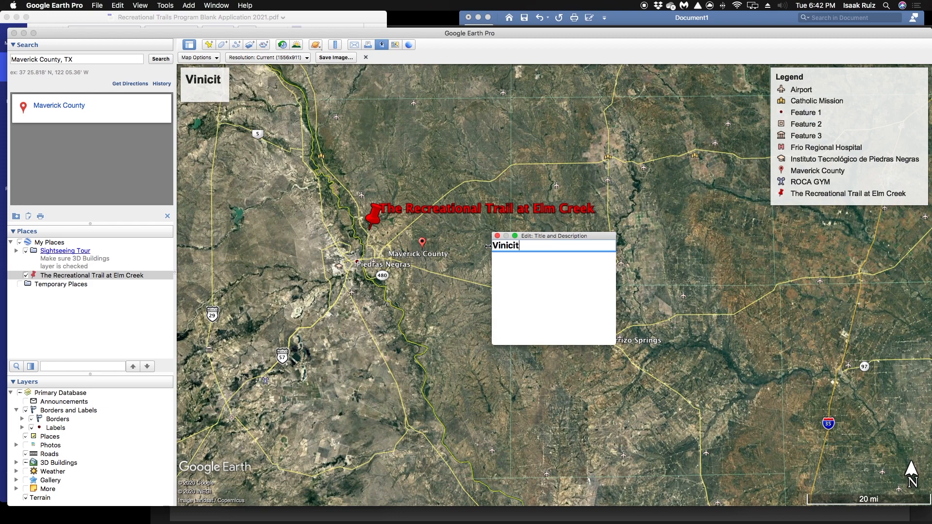
pyautogui.write('y Map')
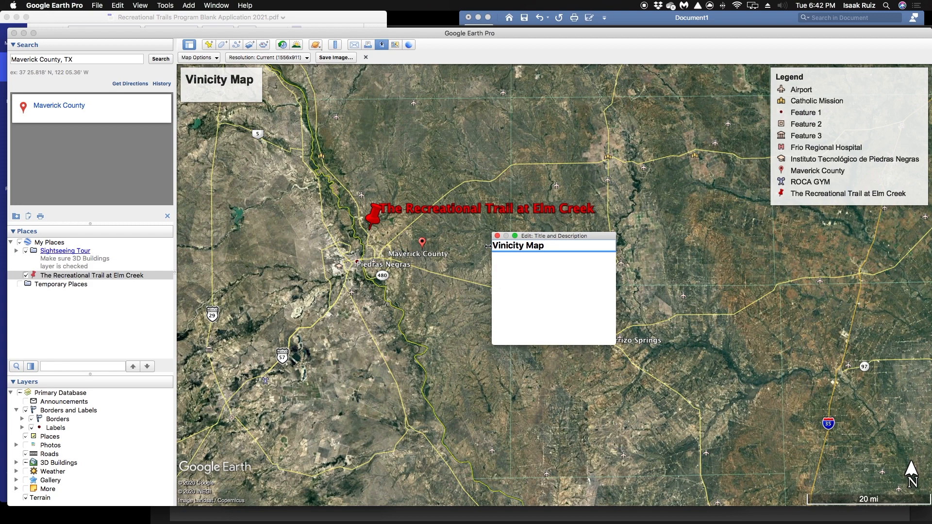
pyautogui.moveTo(527, 246); pyautogui.dragTo(606, 246)
pyautogui.click(525, 284)
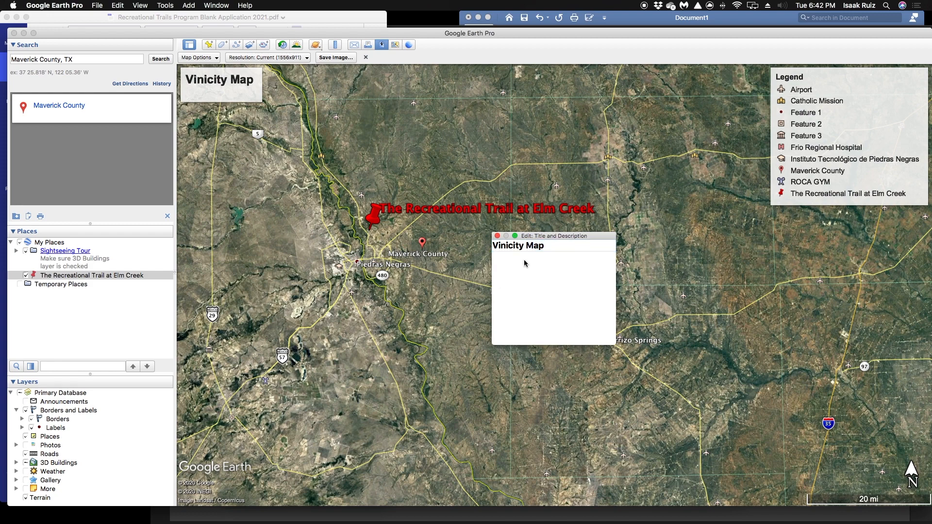
pyautogui.click(554, 250)
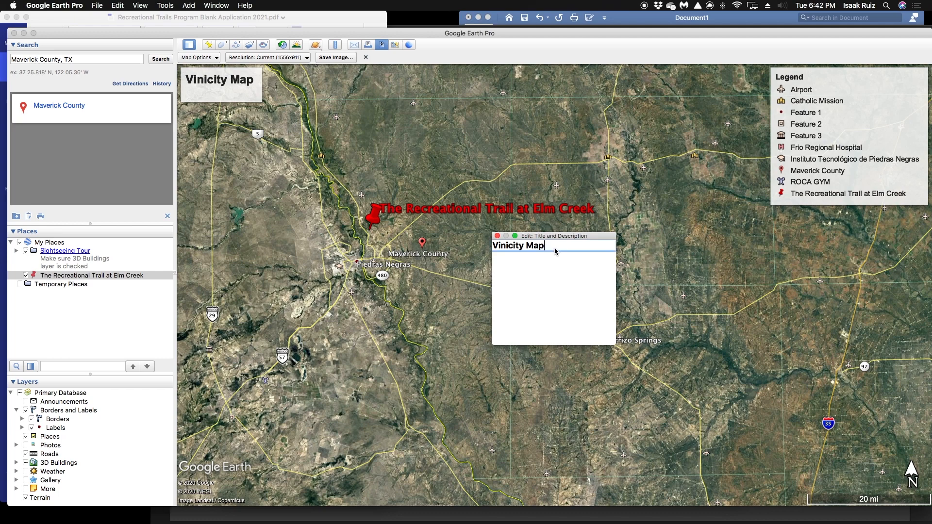
pyautogui.click(514, 300)
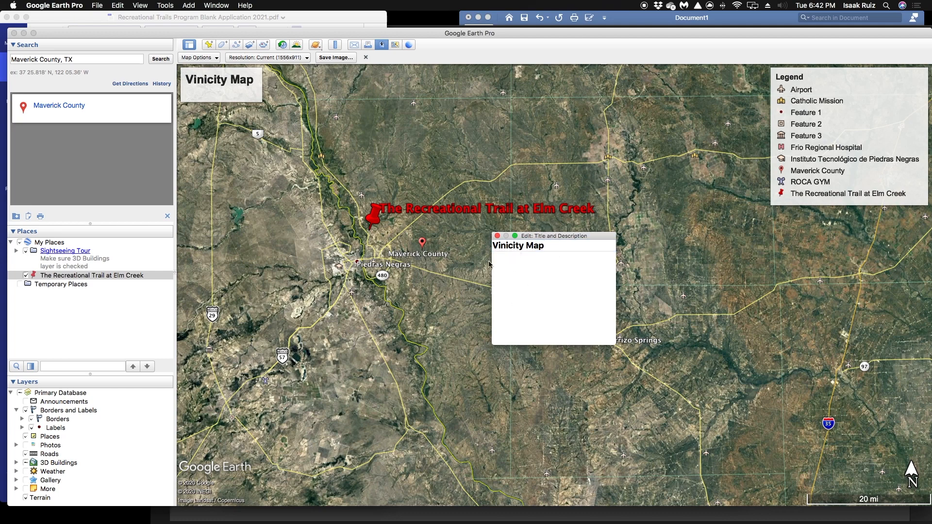
pyautogui.click(498, 237)
# Enter "The Recreational Trail at Elm Creek" as the first line of the map description
pyautogui.click(215, 96)
pyautogui.write('fg')
pyautogui.press('BackSpace')
pyautogui.write('The RE')
pyautogui.press('BackSpace')
pyautogui.write('ecreationa')
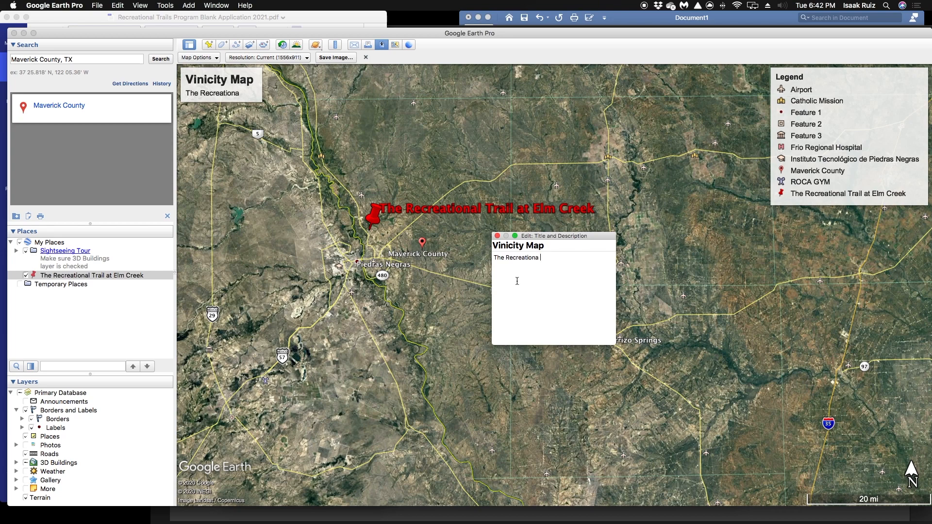
pyautogui.write('l Trail at El')
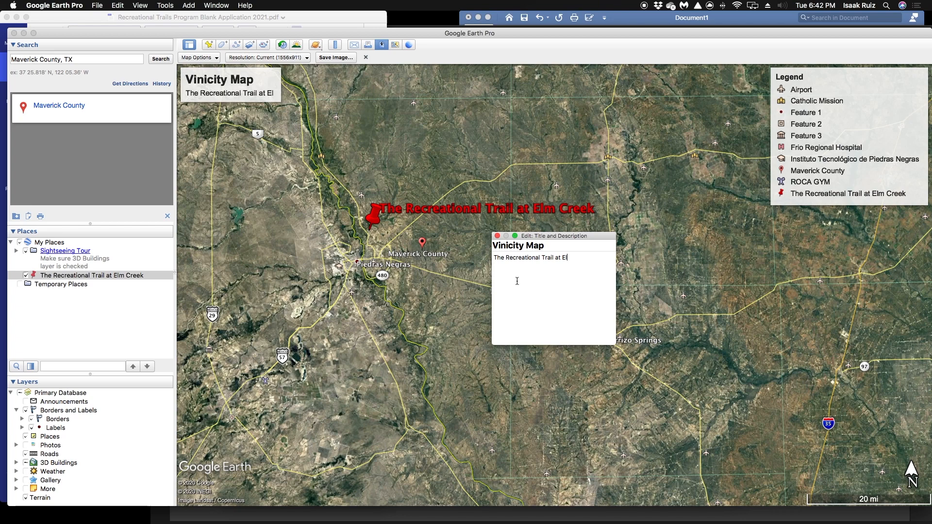
pyautogui.write('m Creek')
pyautogui.press('Return')
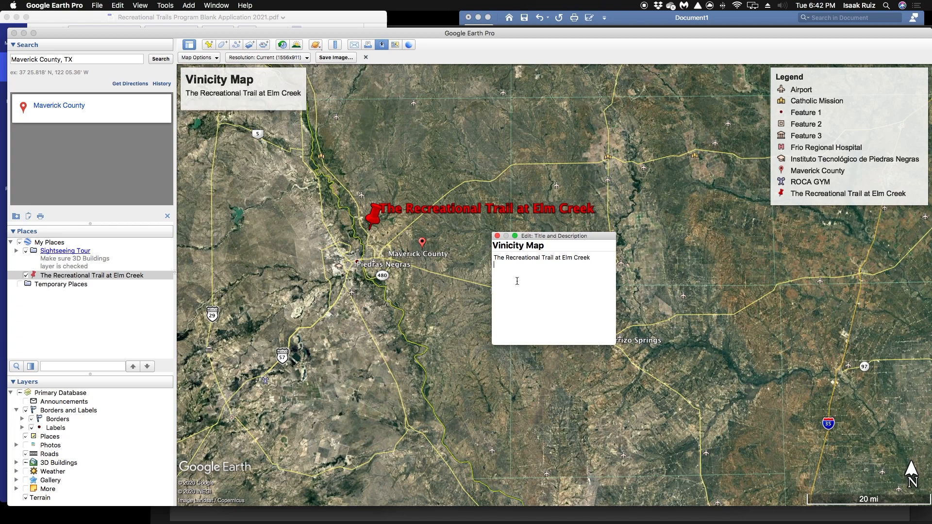
# Add "Maverick County, Texas" as the second line of the map description and close the editor
pyautogui.write('Maverick County, Teaexas')
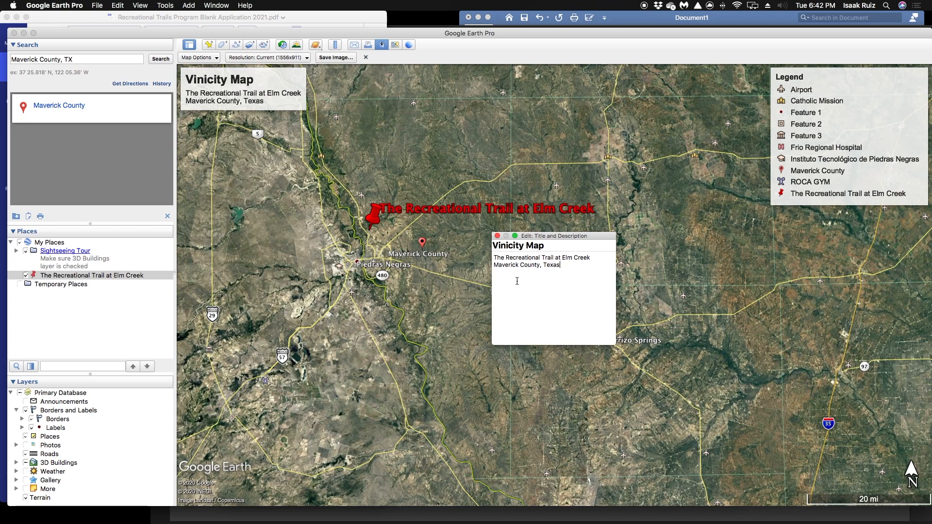
pyautogui.click(497, 237)
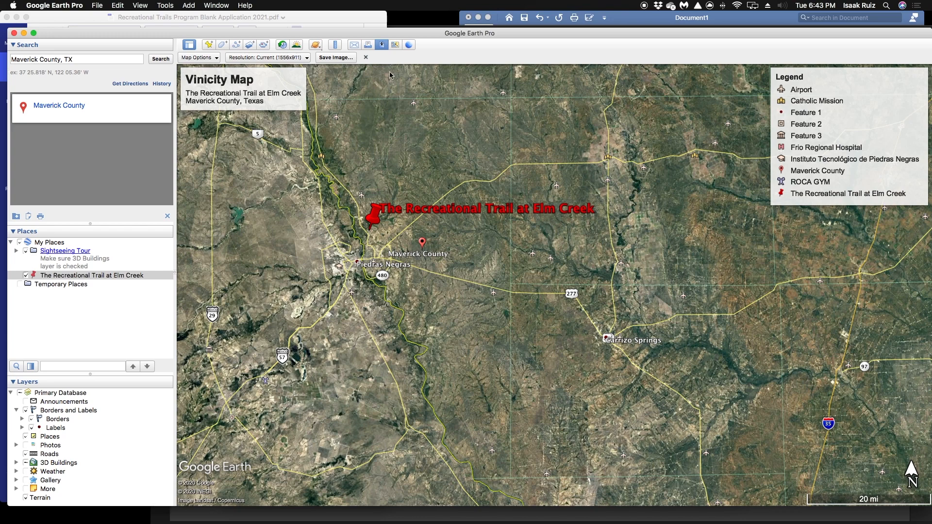
pyautogui.click(350, 61)
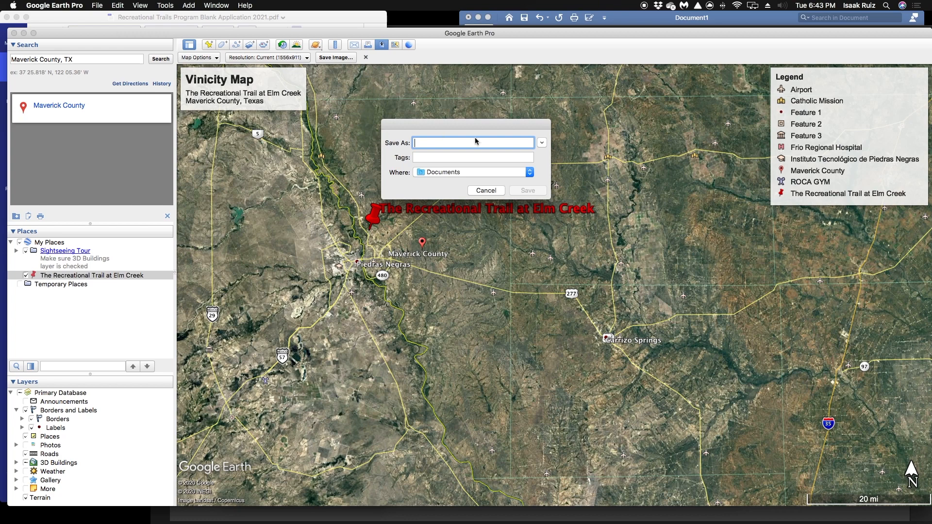
pyautogui.write('V')
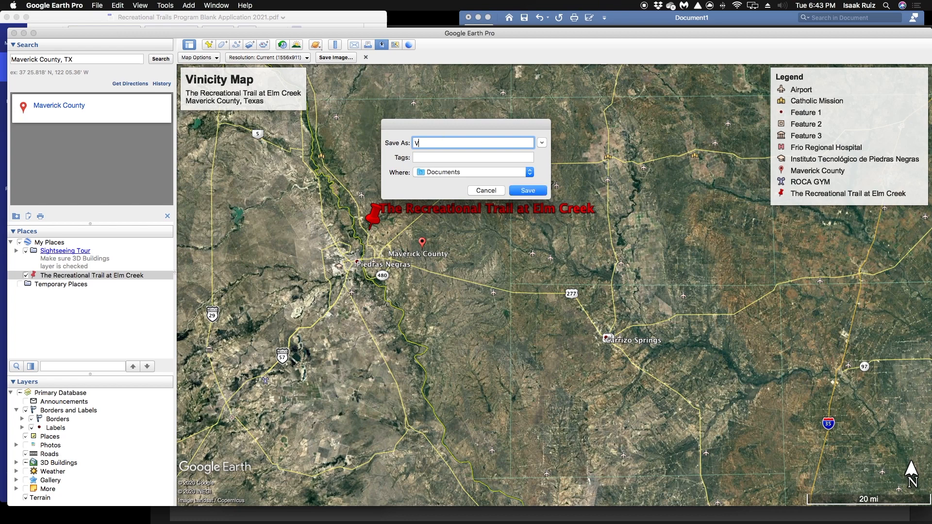
pyautogui.write('iniCity')
pyautogui.click(486, 191)
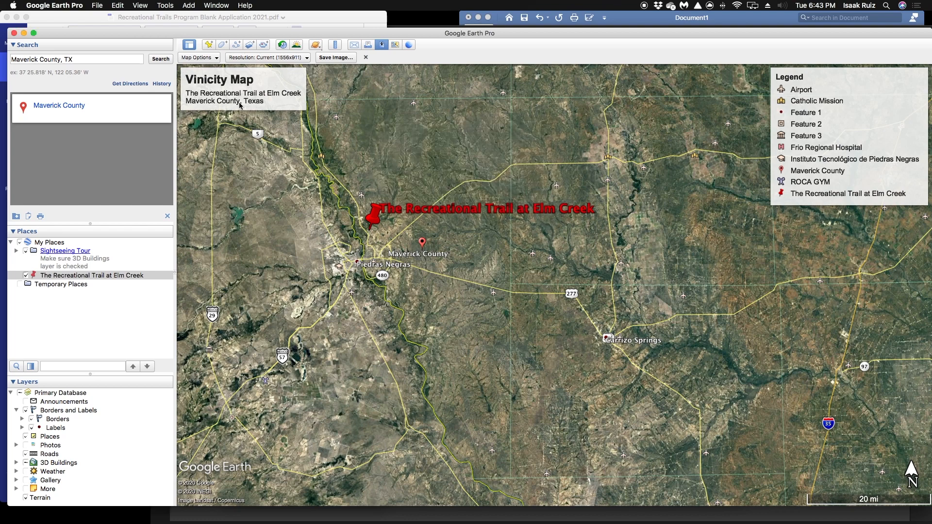
# Correct the misspelled first word of the map title so that it reads "Vicinity Map"
pyautogui.doubleClick(224, 81)
pyautogui.click(521, 246)
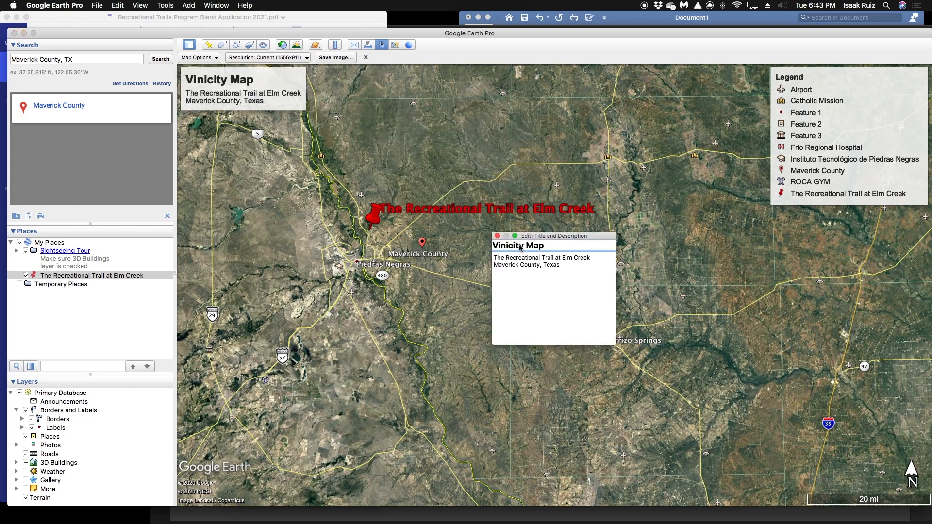
pyautogui.press('BackSpace')
pyautogui.press('BackSpace')
pyautogui.press('BackSpace')
pyautogui.press('BackSpace')
pyautogui.press('BackSpace')
pyautogui.press('BackSpace')
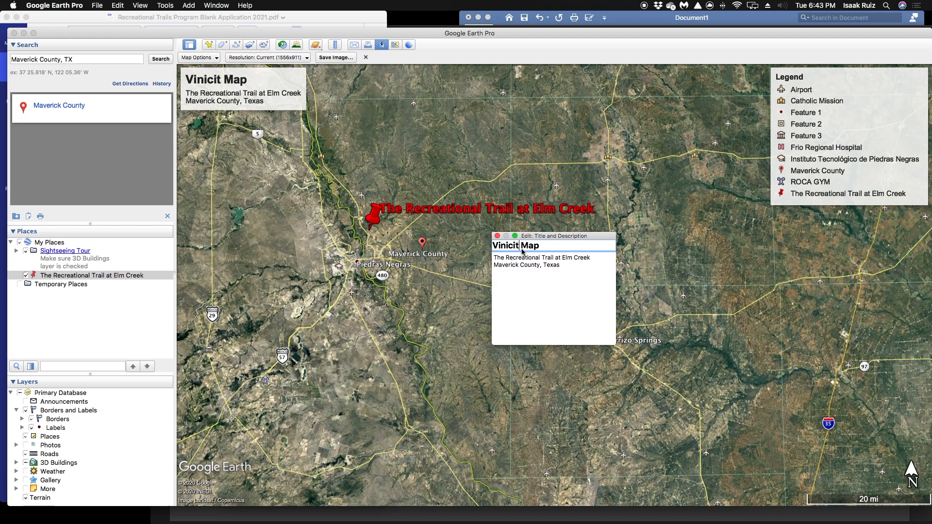
pyautogui.write('cinity')
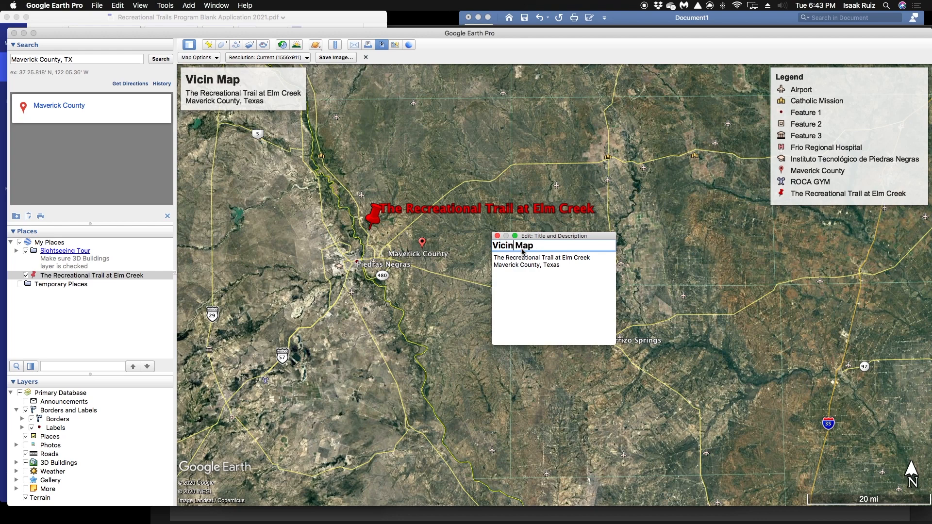
pyautogui.press('BackSpace')
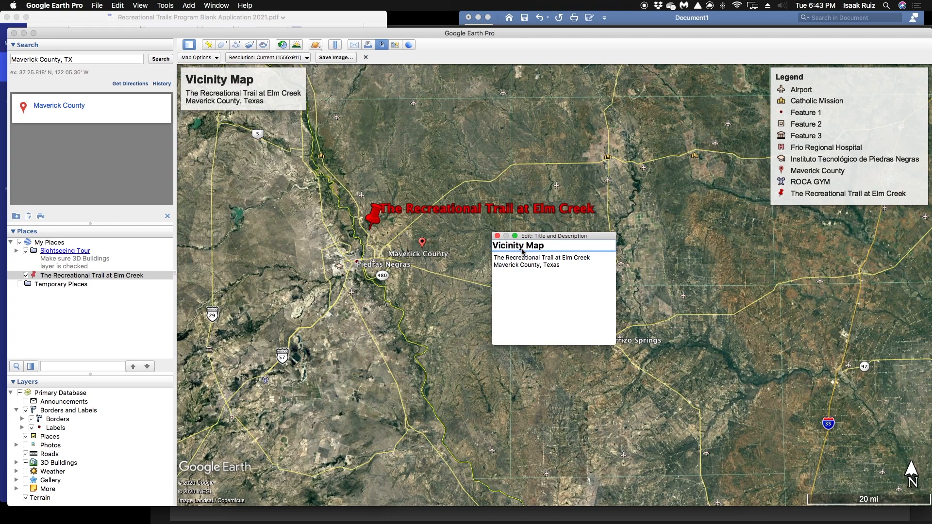
pyautogui.click(498, 237)
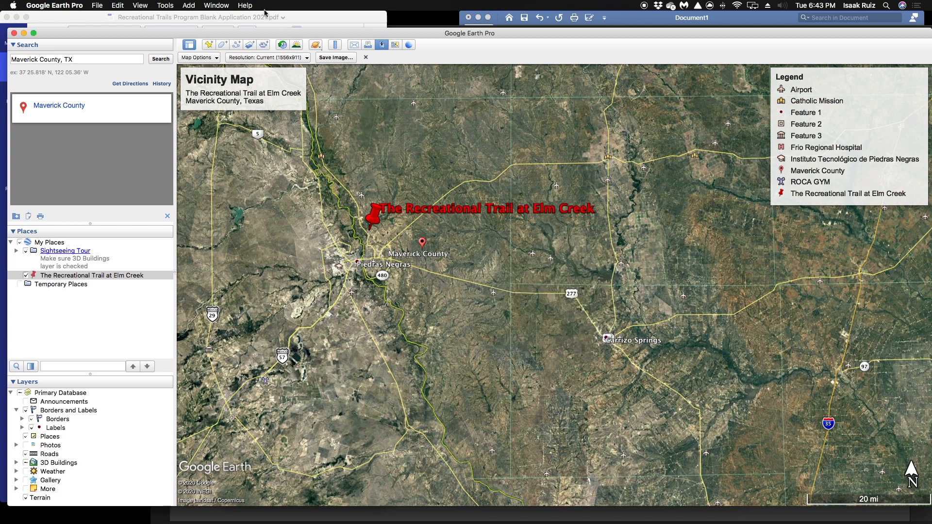
# Save the map image to the Desktop as "Vicinity Map The Recreational Trail at Elm Creek"
pyautogui.click(333, 58)
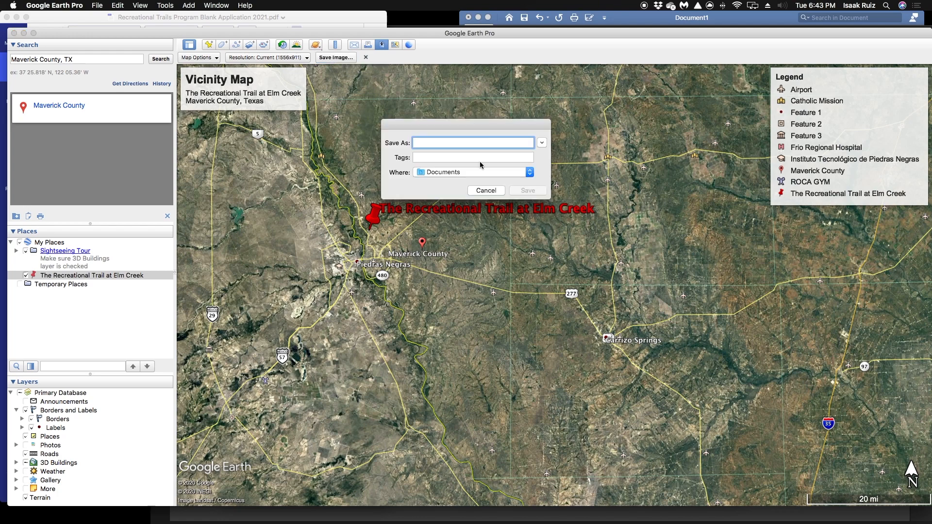
pyautogui.write('Vicinity Map')
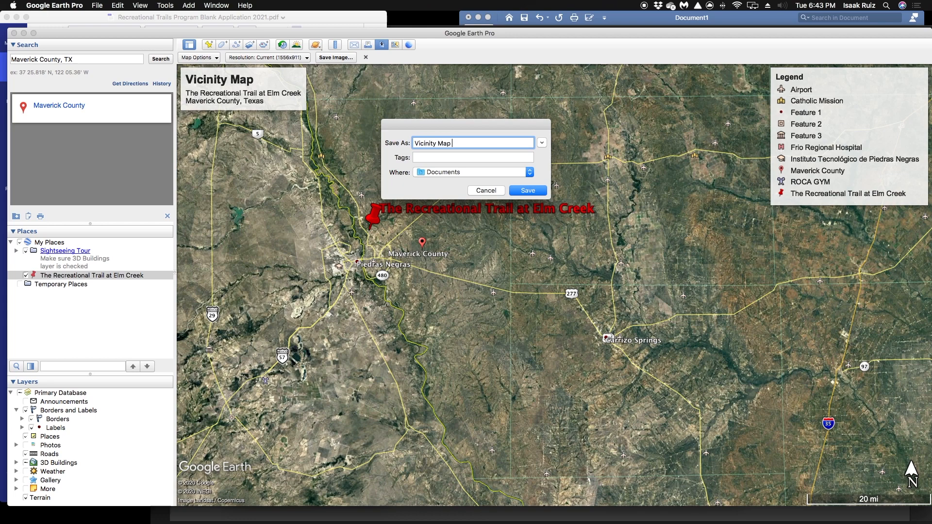
pyautogui.write('Thee RTrail at Elm')
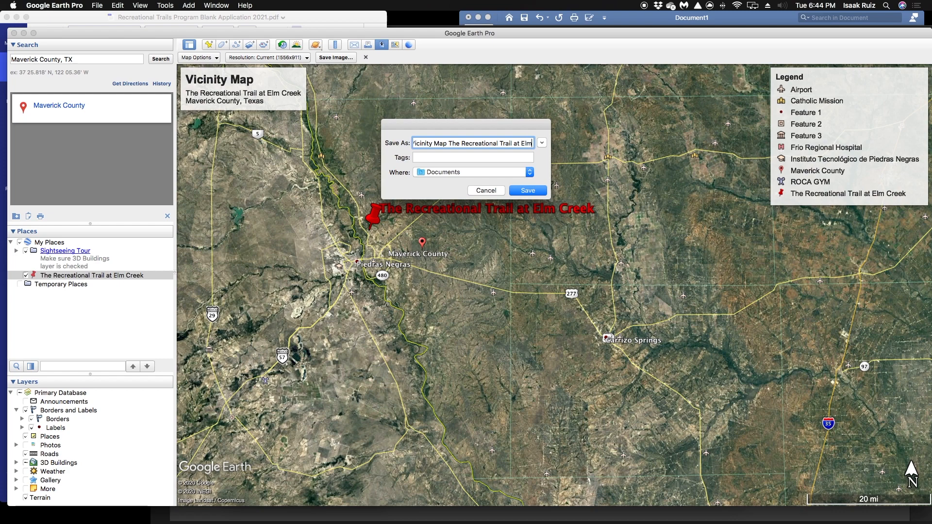
pyautogui.write(' Cre')
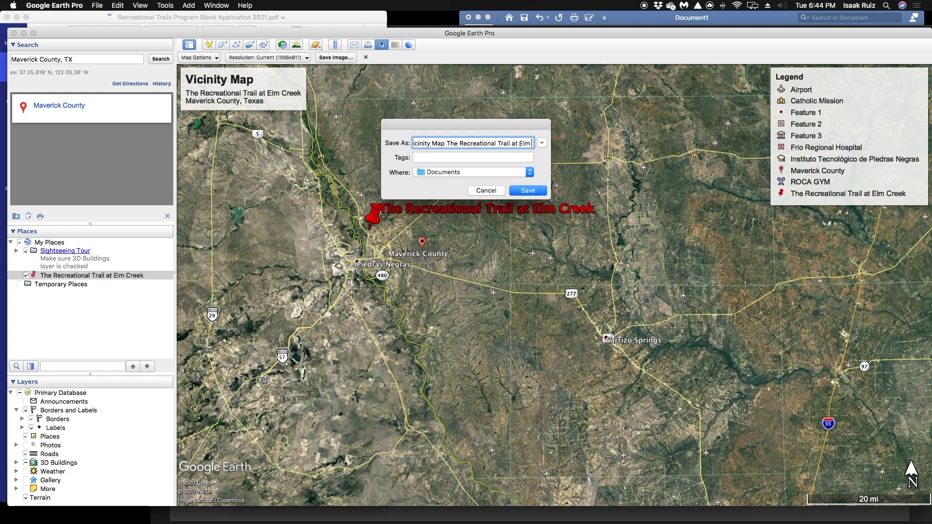
pyautogui.write('ek')
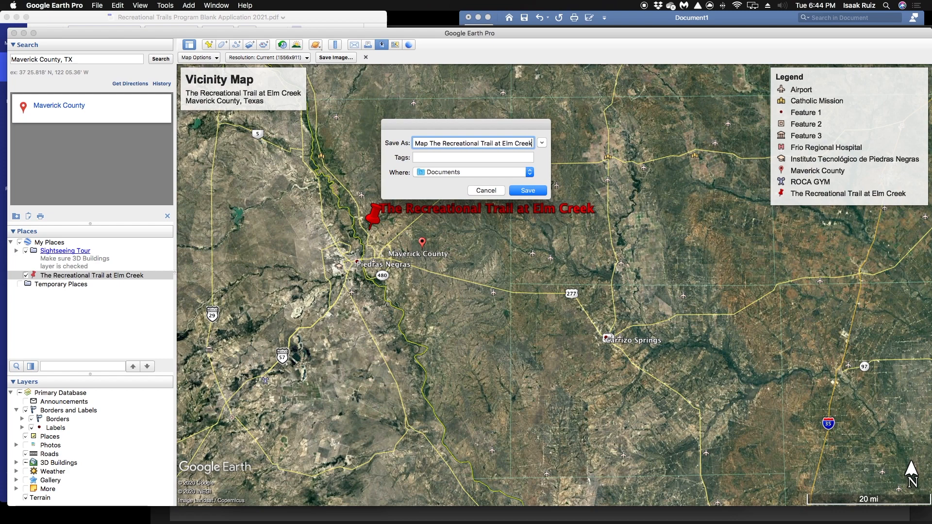
pyautogui.click(530, 173)
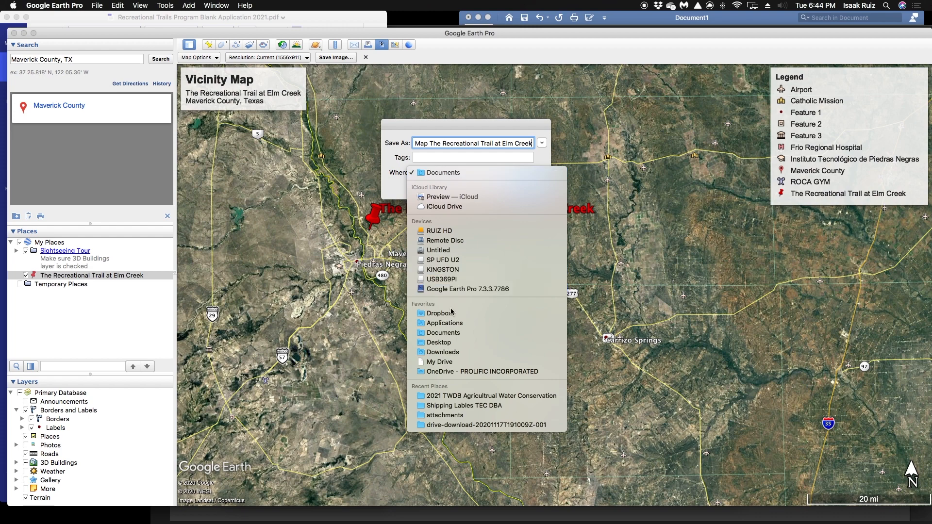
pyautogui.click(451, 343)
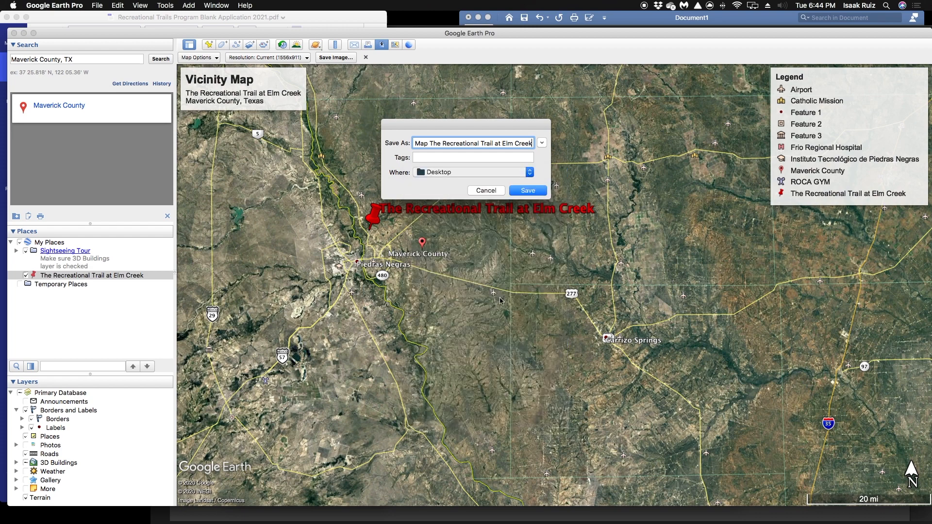
pyautogui.click(534, 192)
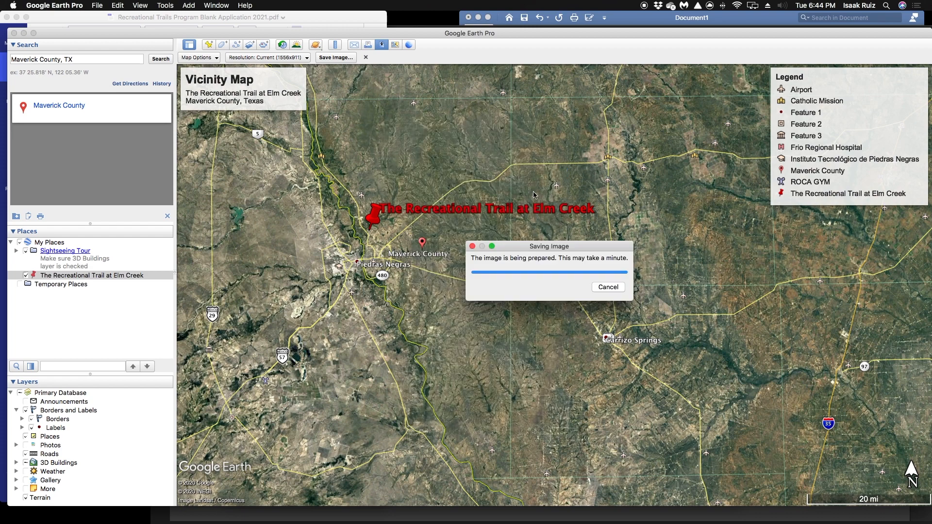
# Minimize the Google Earth Pro window and switch to Affinity Designer, moving its window into view
pyautogui.click(23, 33)
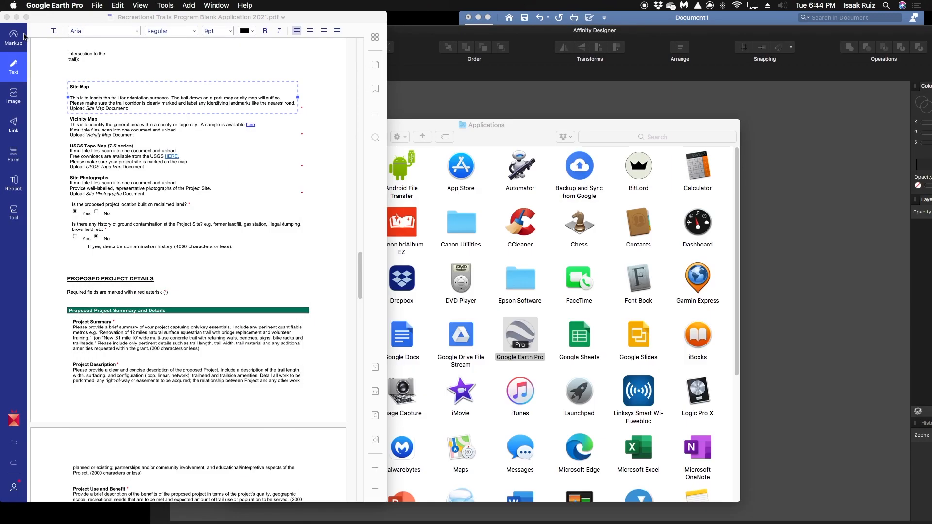
pyautogui.click(515, 142)
pyautogui.click(231, 124)
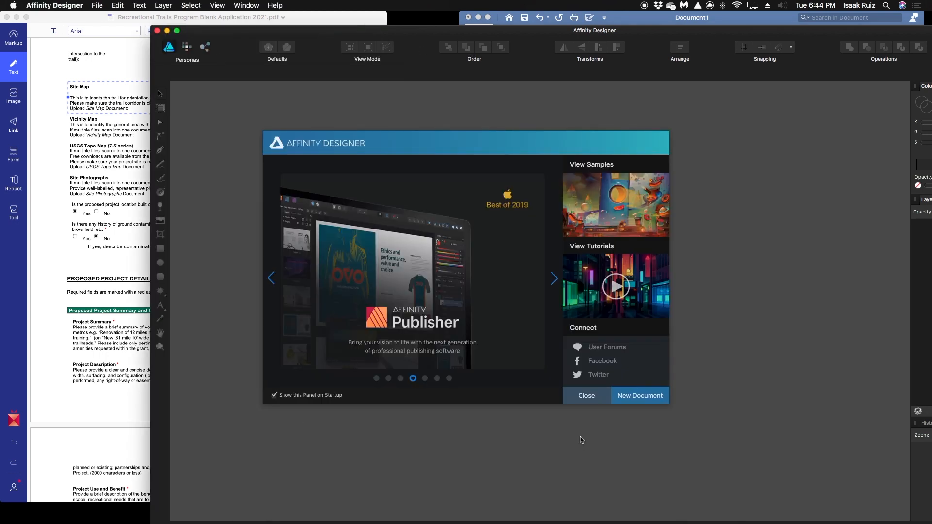
pyautogui.doubleClick(412, 32)
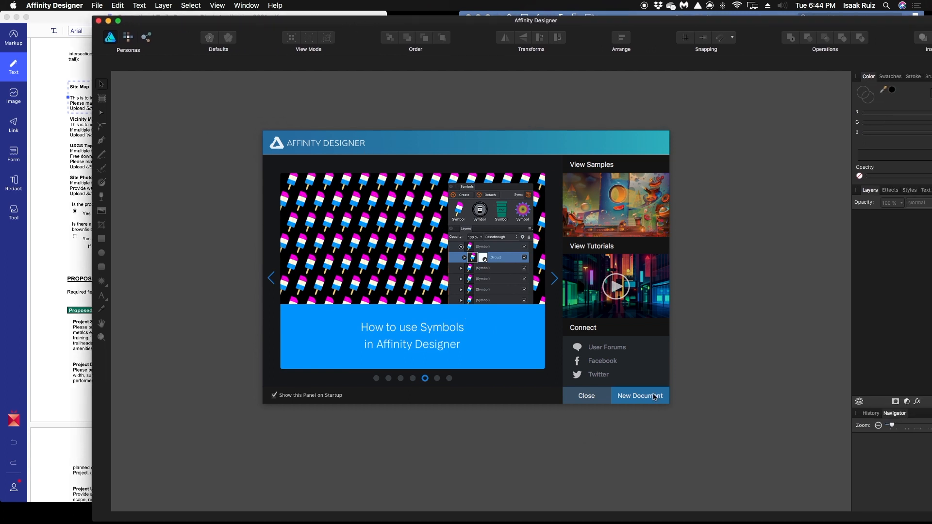
# Create a new print document with the Letter (ANSI A) page preset
pyautogui.click(654, 396)
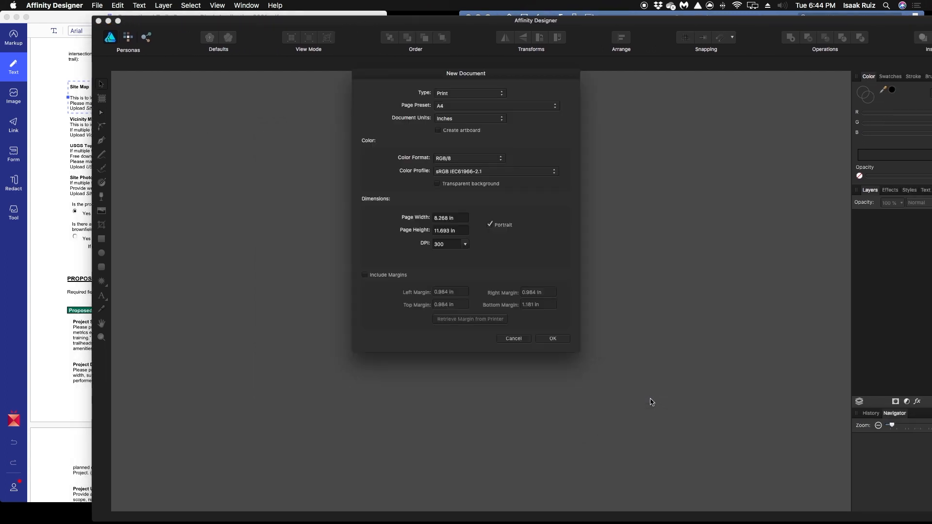
pyautogui.click(532, 108)
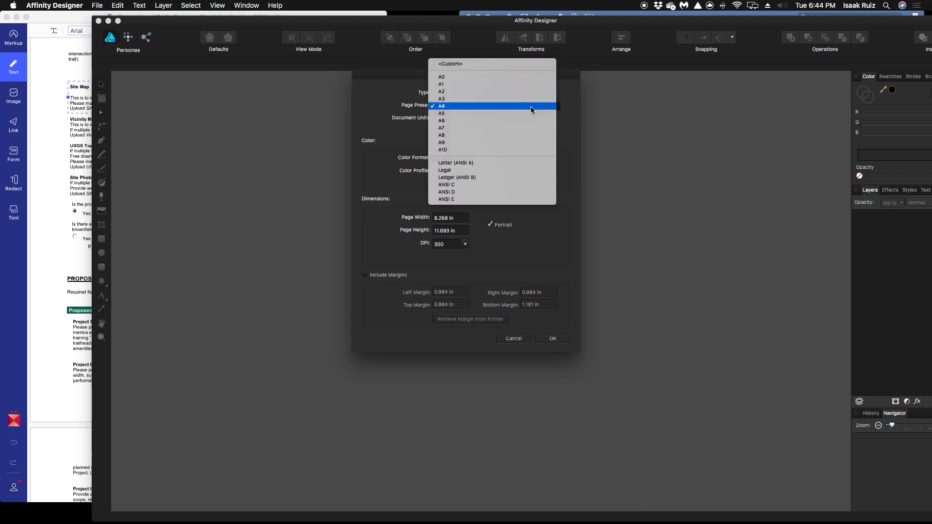
pyautogui.click(516, 164)
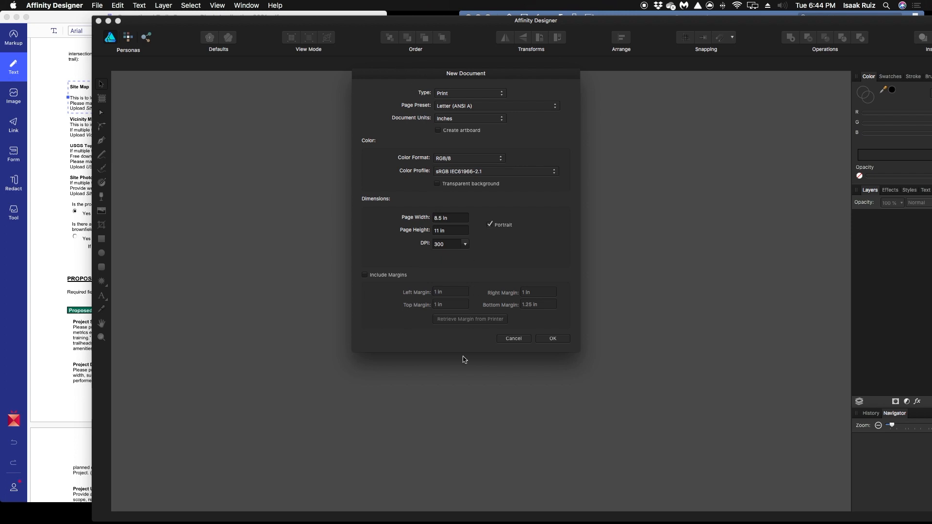
pyautogui.click(557, 342)
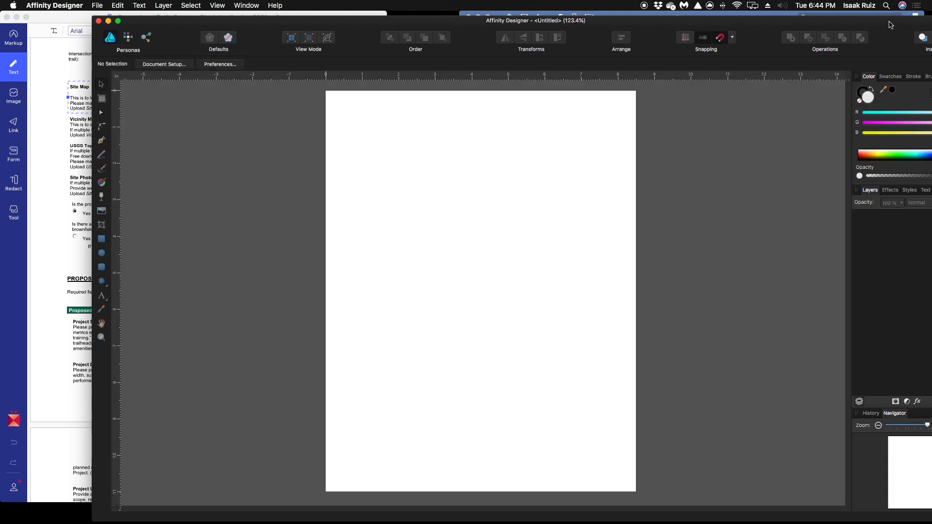
# Place the saved vicinity map image from the Desktop onto the blank page
pyautogui.moveTo(892, 25); pyautogui.dragTo(827, 19)
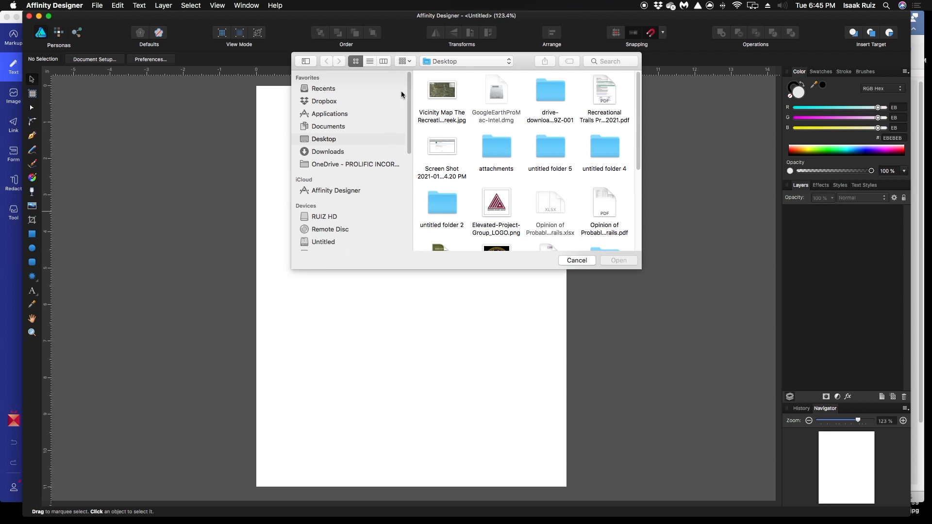
pyautogui.doubleClick(442, 92)
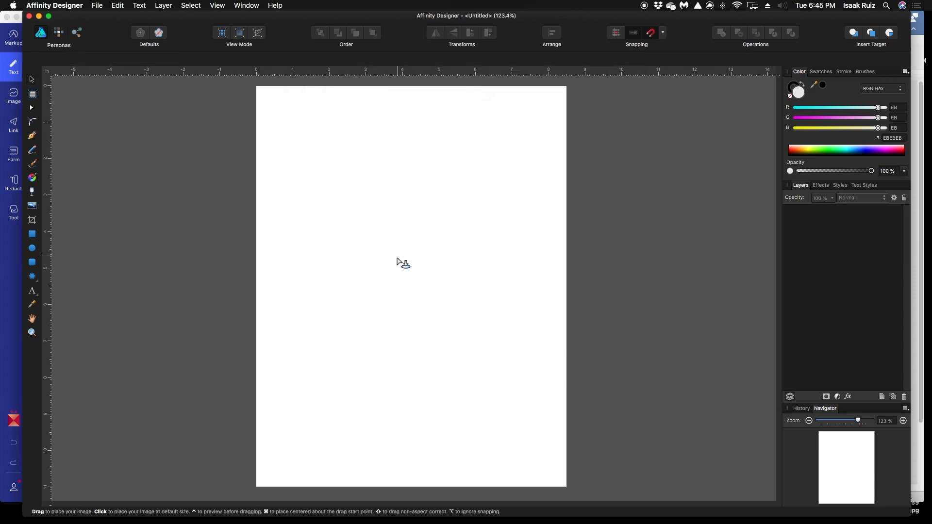
pyautogui.click(420, 262)
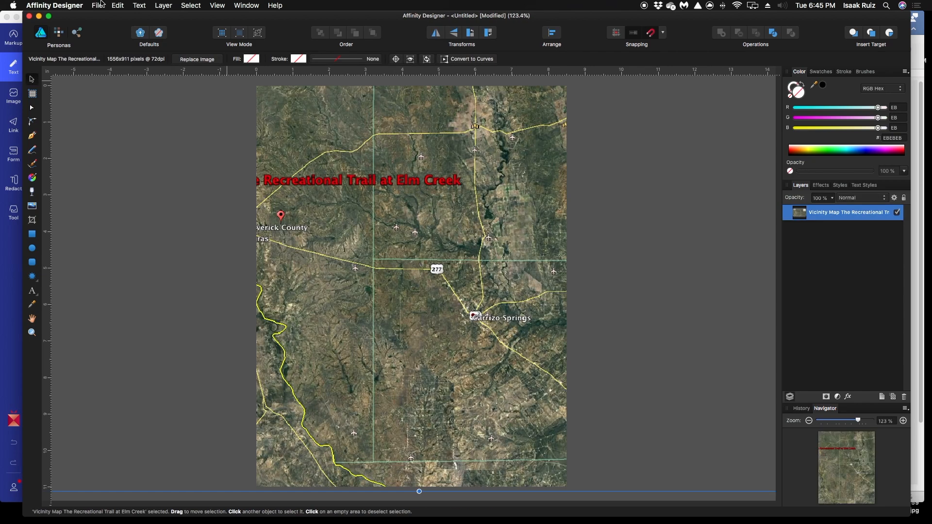
# Change the document's page orientation from portrait to landscape
pyautogui.click(100, 3)
pyautogui.moveTo(118, 5)
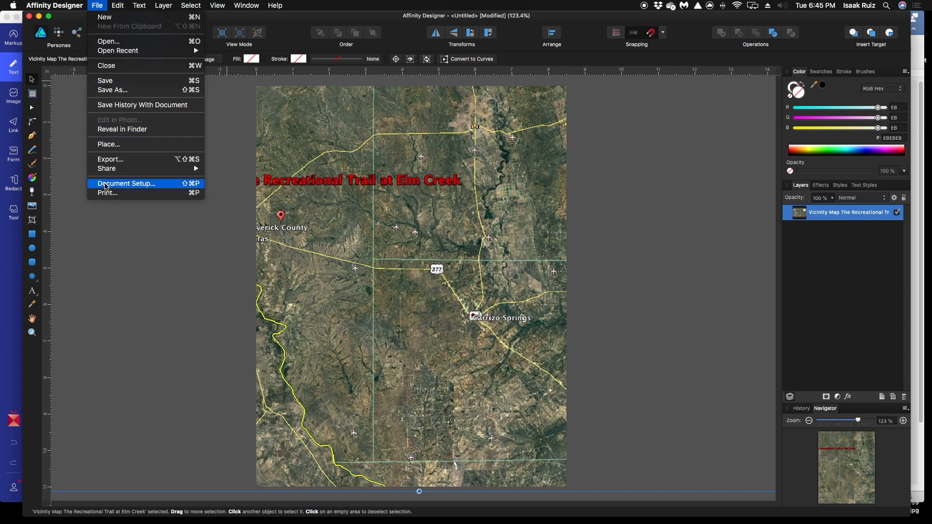
pyautogui.click(107, 187)
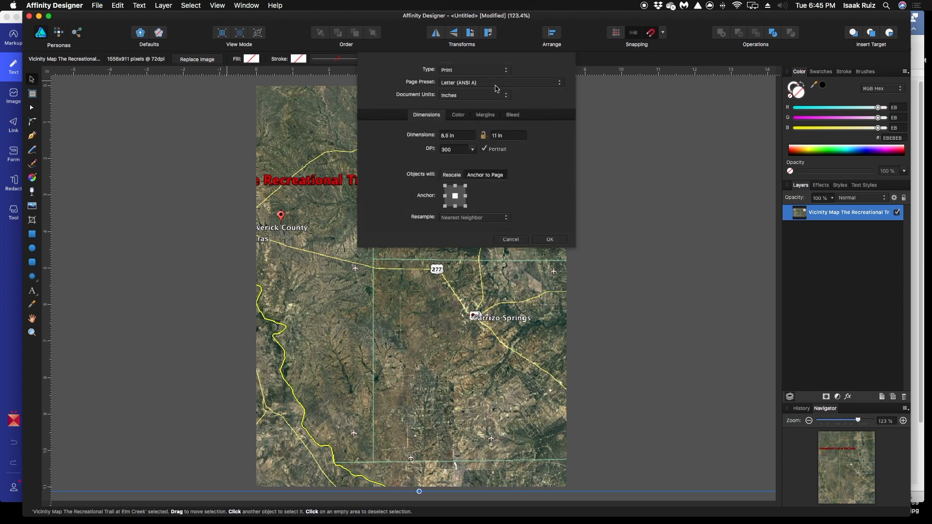
pyautogui.click(484, 149)
pyautogui.click(559, 240)
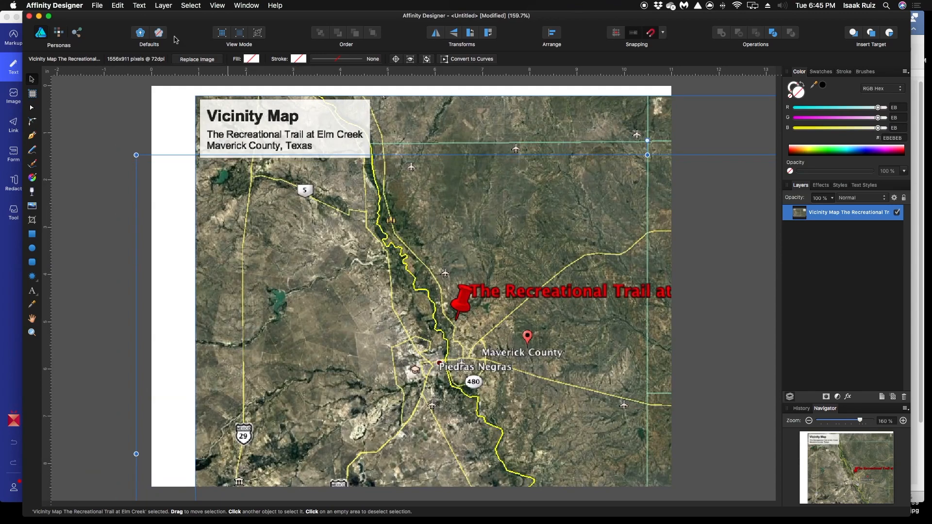
# Scale down and reposition the map image to span the upper part of the page with narrow white margins, and deselect it
pyautogui.moveTo(138, 155); pyautogui.dragTo(444, 255)
pyautogui.moveTo(643, 326); pyautogui.dragTo(306, 117)
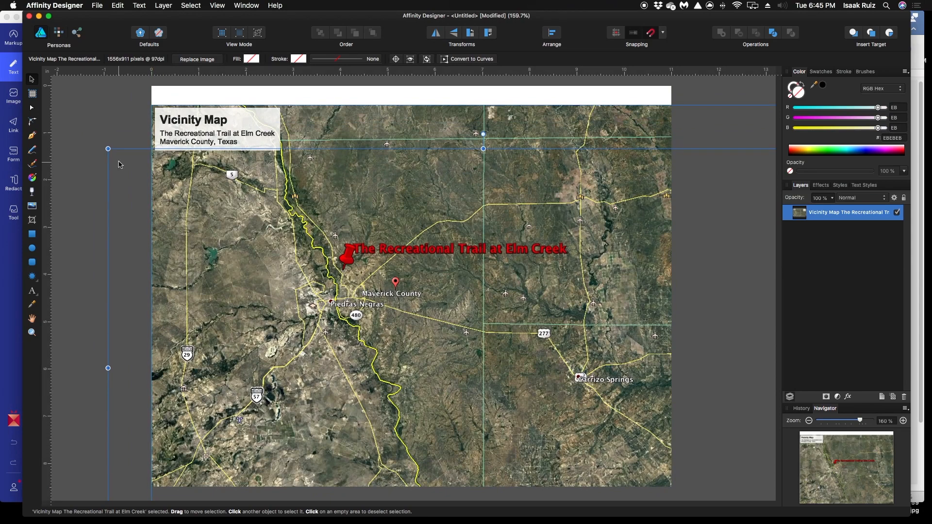
pyautogui.moveTo(108, 148); pyautogui.dragTo(375, 305)
pyautogui.moveTo(676, 451); pyautogui.dragTo(439, 269)
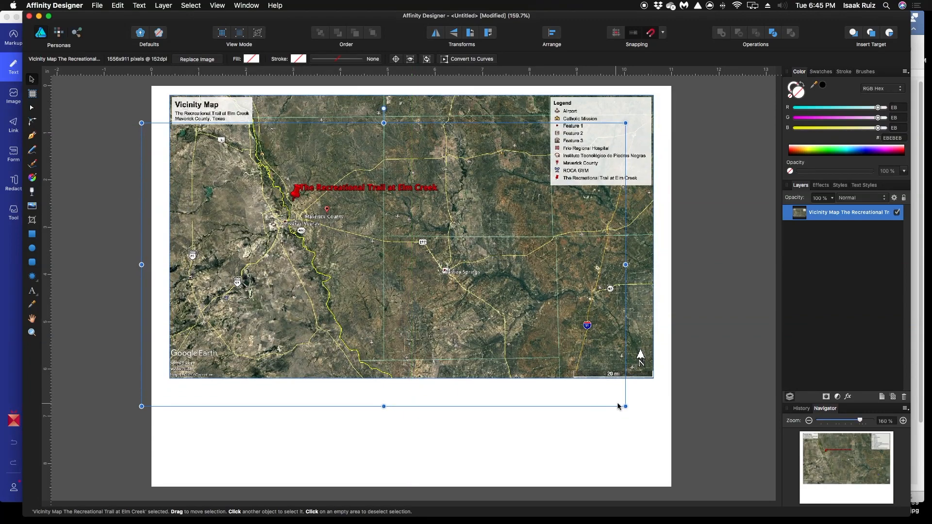
pyautogui.moveTo(625, 407); pyautogui.dragTo(640, 415)
pyautogui.moveTo(470, 290); pyautogui.dragTo(457, 286)
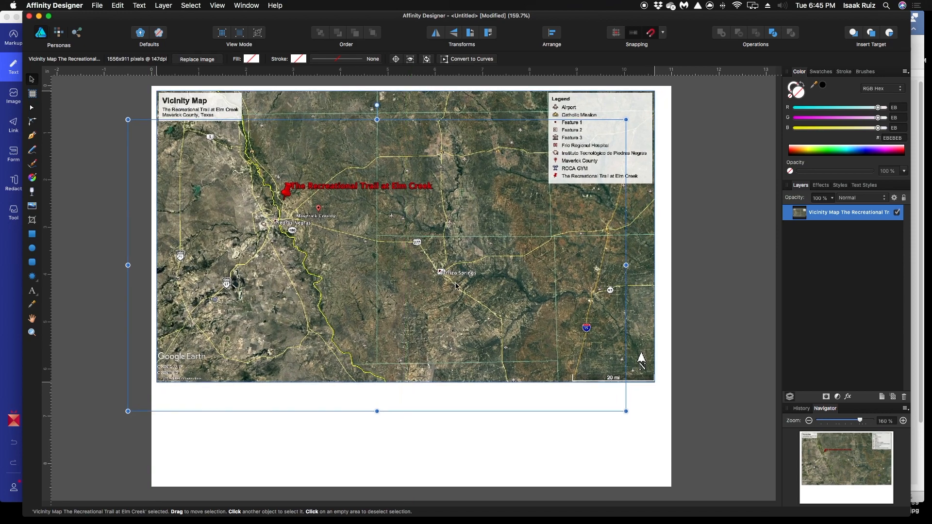
pyautogui.moveTo(626, 411); pyautogui.dragTo(637, 418)
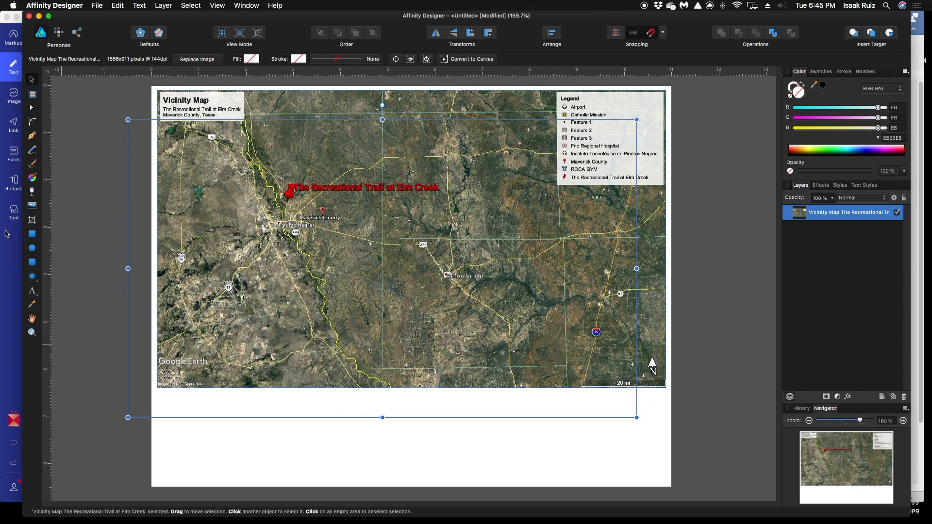
pyautogui.click(76, 190)
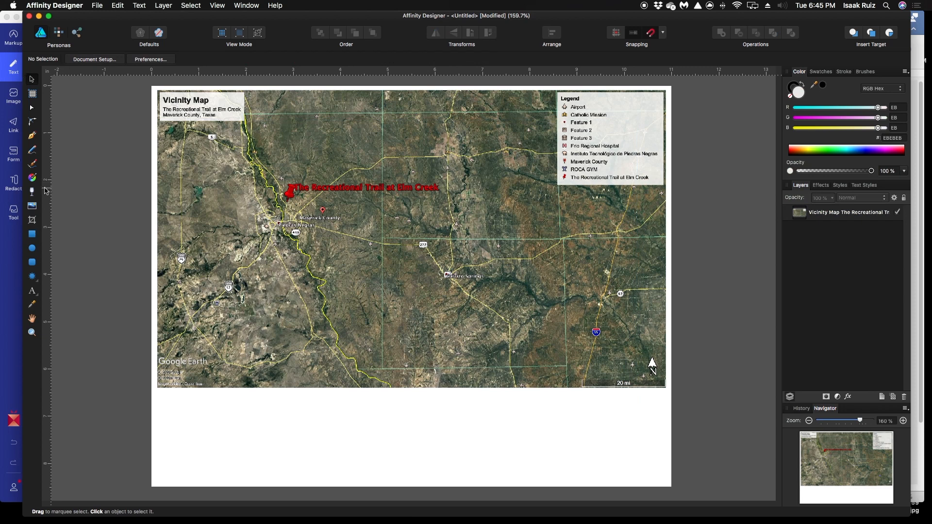
# Draw a rectangle filling the blank area below the map at the map's width, and set its fill to none
pyautogui.click(33, 234)
pyautogui.moveTo(665, 480); pyautogui.dragTo(158, 388)
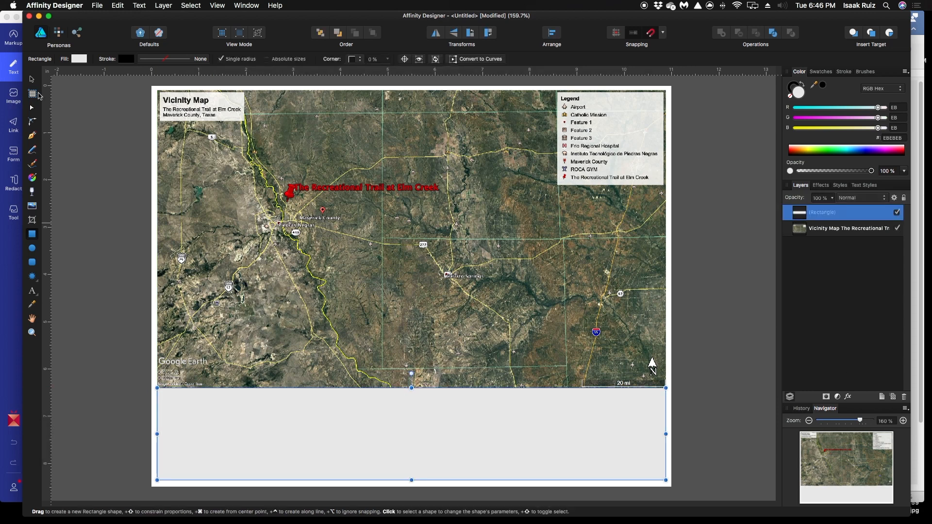
pyautogui.click(82, 60)
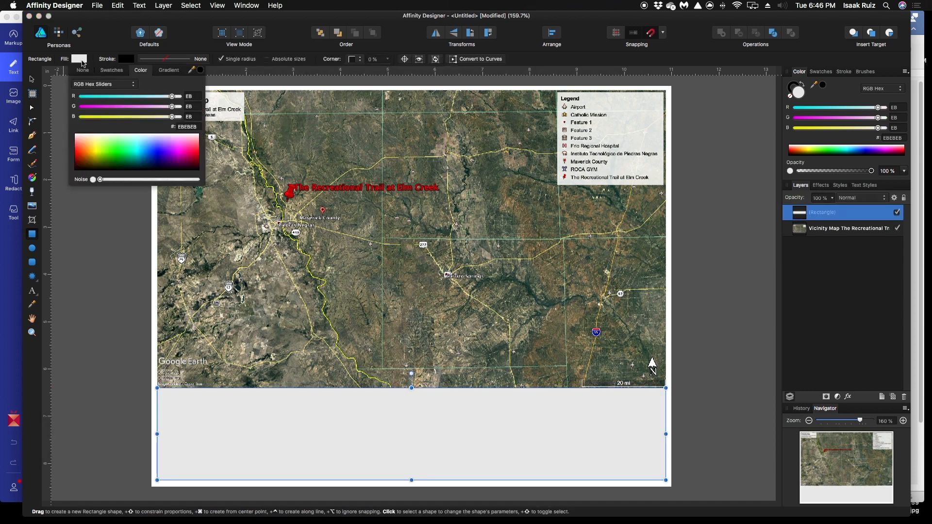
pyautogui.click(131, 84)
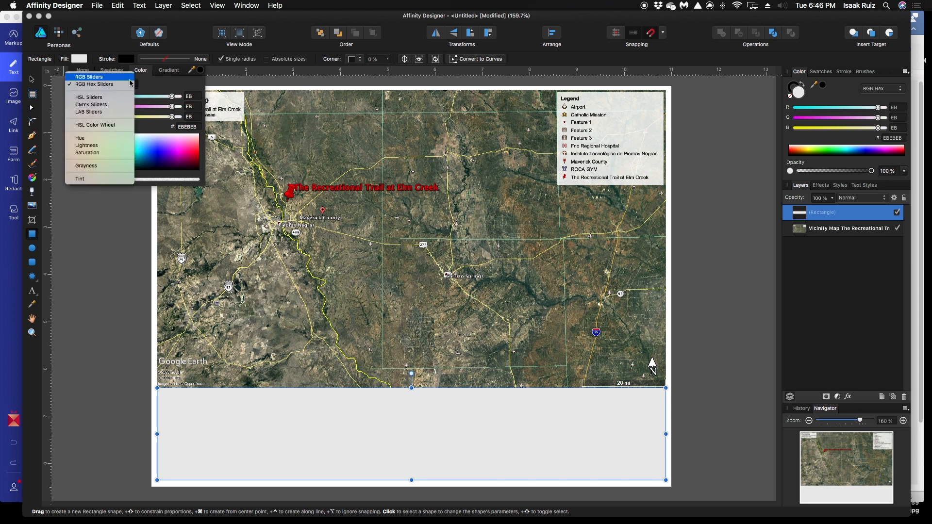
pyautogui.click(161, 83)
pyautogui.click(82, 70)
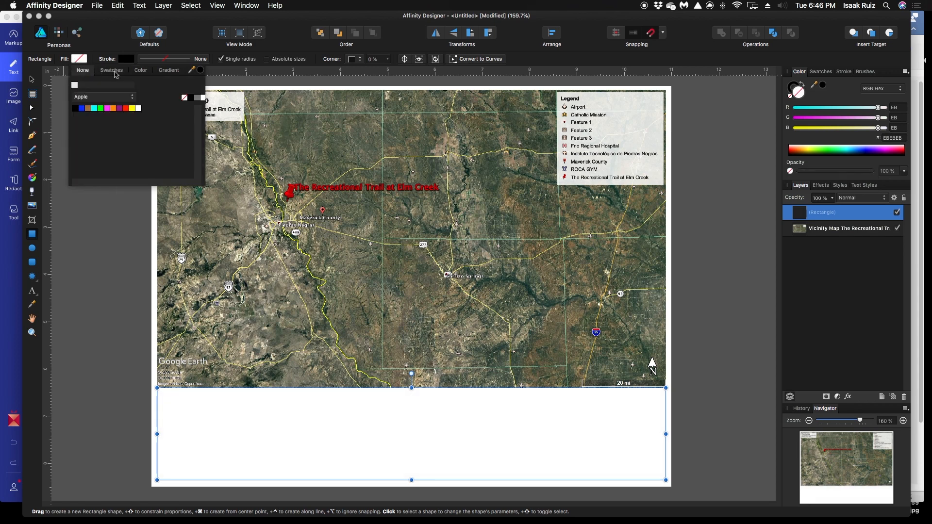
# Give the rectangle below the map a 3 pt solid black stroke and deselect it
pyautogui.click(130, 59)
pyautogui.click(129, 60)
pyautogui.click(158, 59)
pyautogui.click(160, 59)
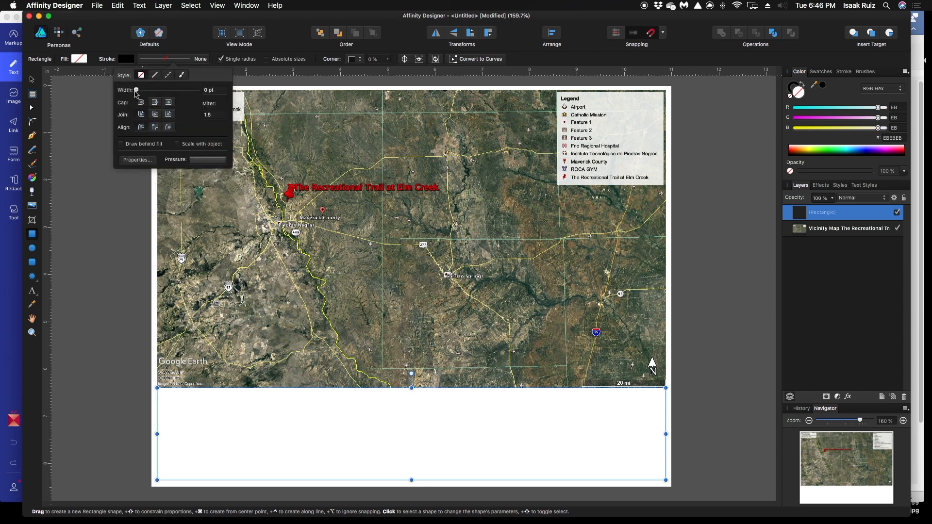
pyautogui.moveTo(136, 90); pyautogui.dragTo(152, 91)
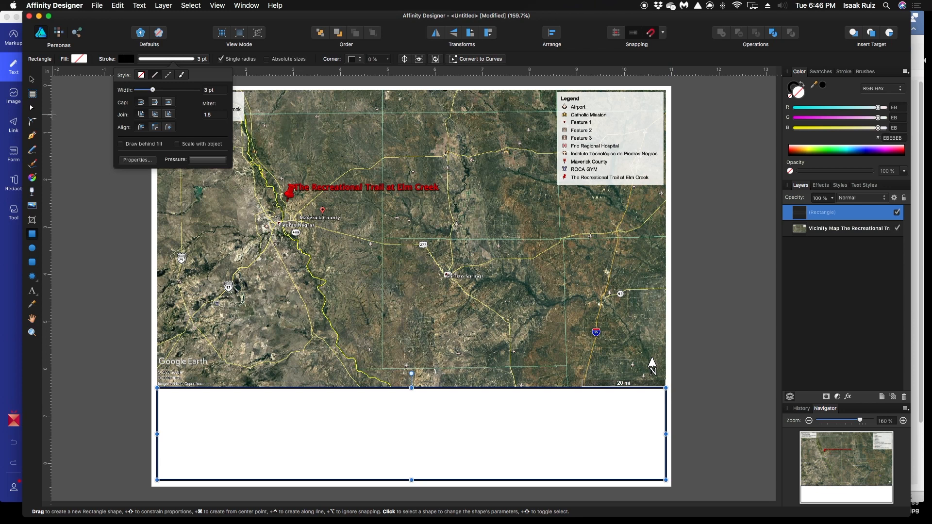
pyautogui.click(75, 137)
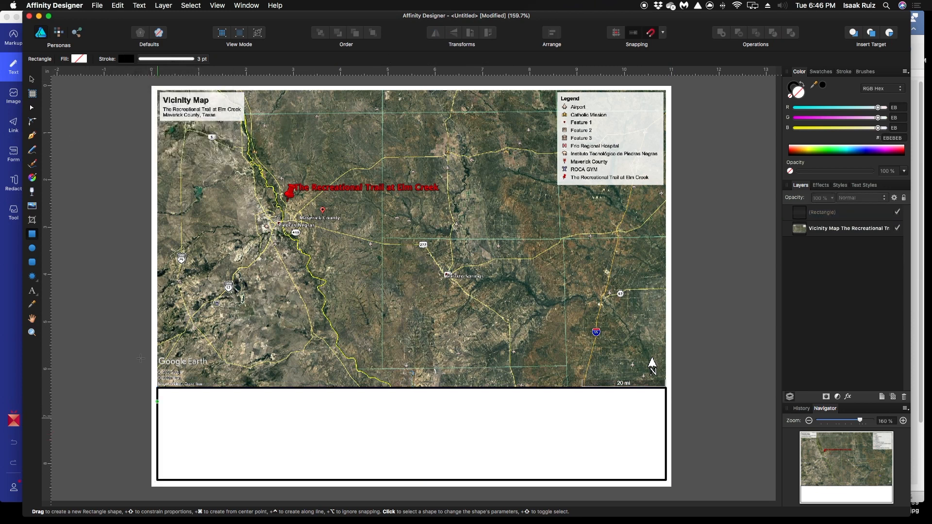
# Fine-tune the side edges of the rectangle below the map to line up with the map's sides, and deselect it
pyautogui.click(32, 78)
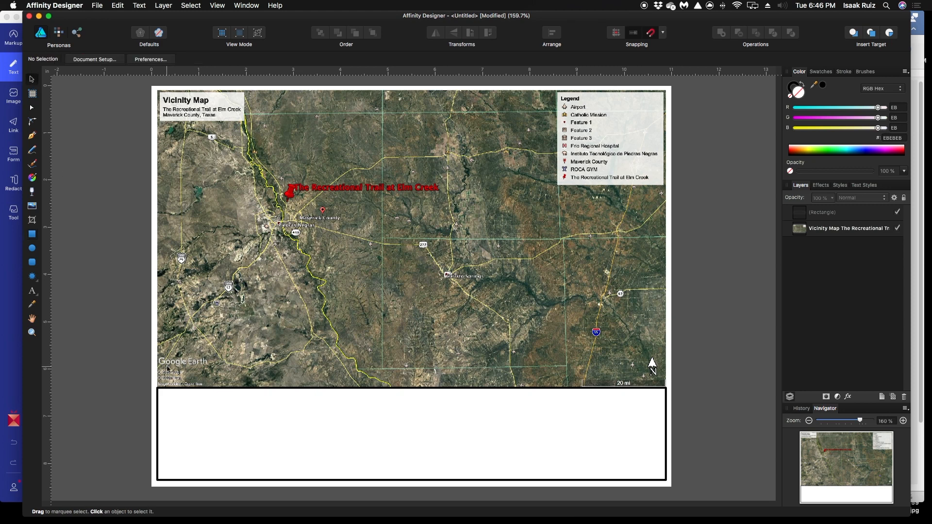
pyautogui.click(162, 392)
pyautogui.moveTo(161, 389); pyautogui.dragTo(162, 388)
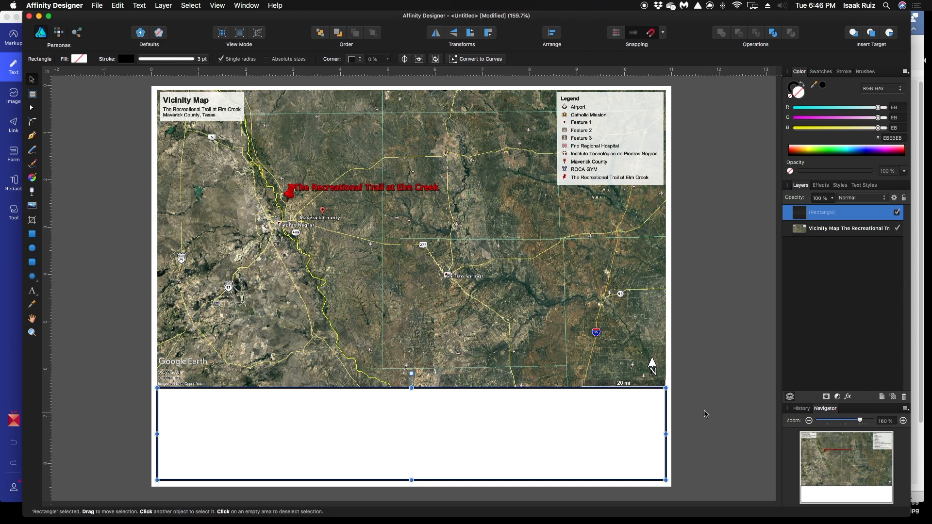
pyautogui.moveTo(666, 434); pyautogui.dragTo(666, 433)
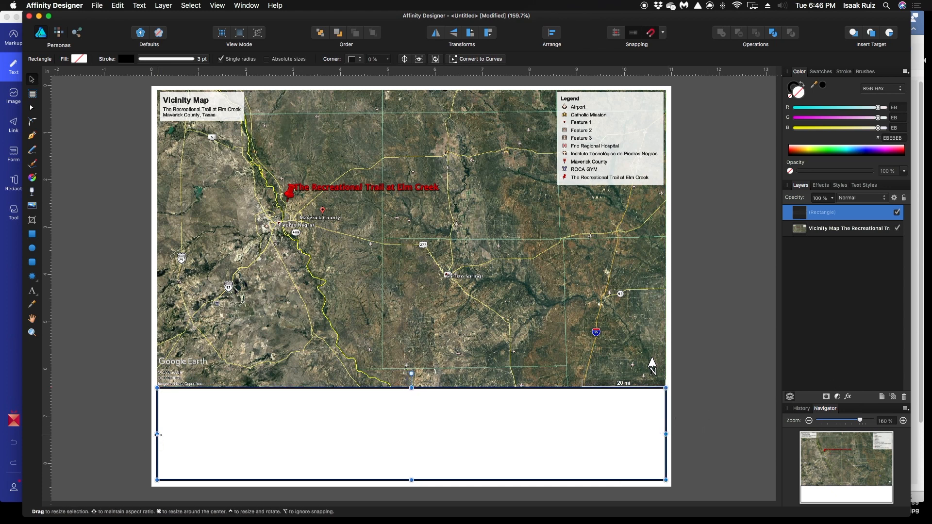
pyautogui.moveTo(156, 435); pyautogui.dragTo(157, 435)
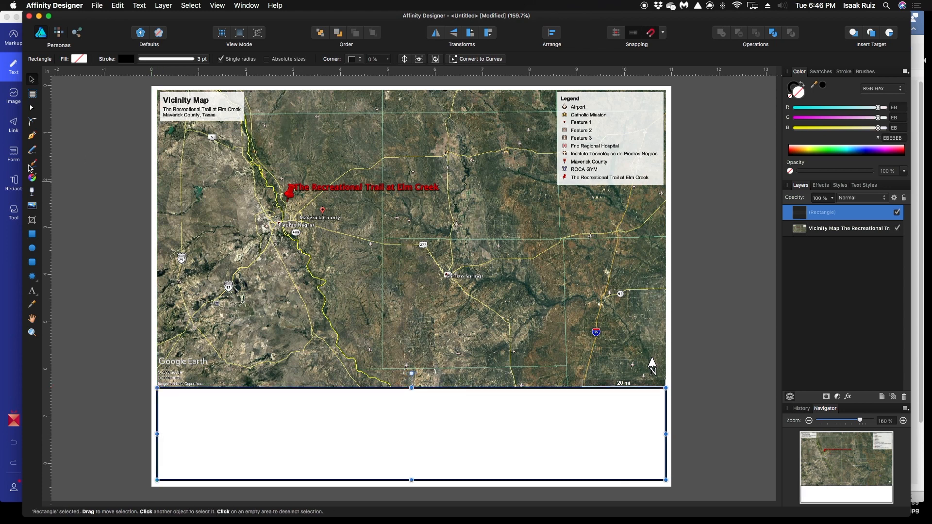
pyautogui.click(93, 154)
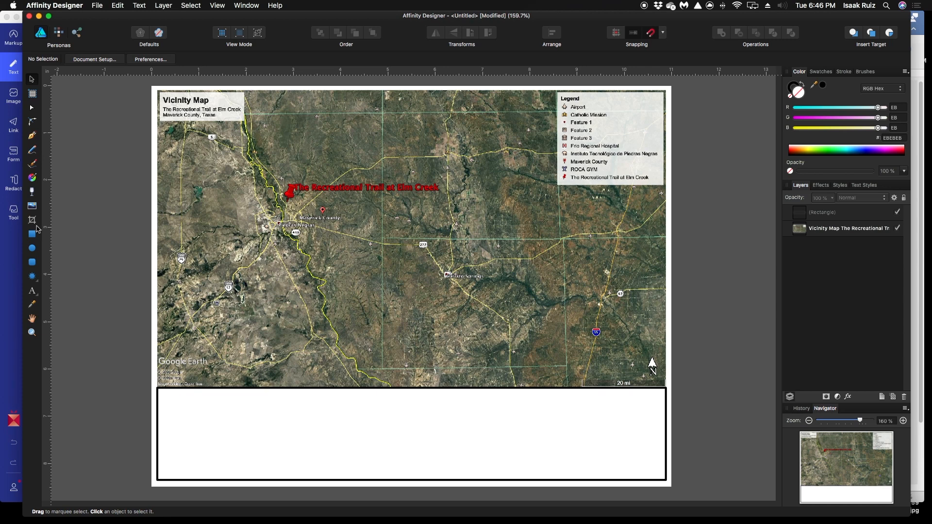
# Add artistic text inside the rectangle below the map with three lines: "Vicinity Map", "Maverick County" and "The Recreational Trail at Elm Creek"
pyautogui.click(32, 291)
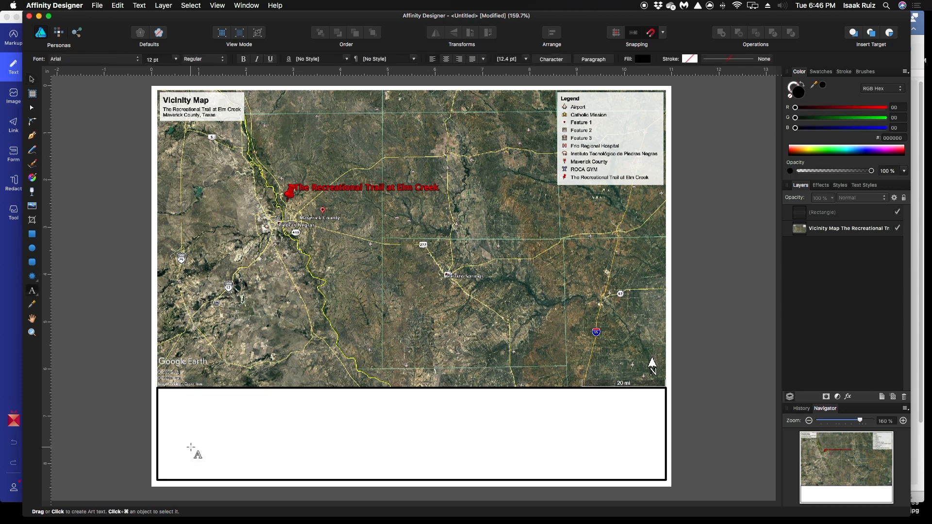
pyautogui.click(175, 412)
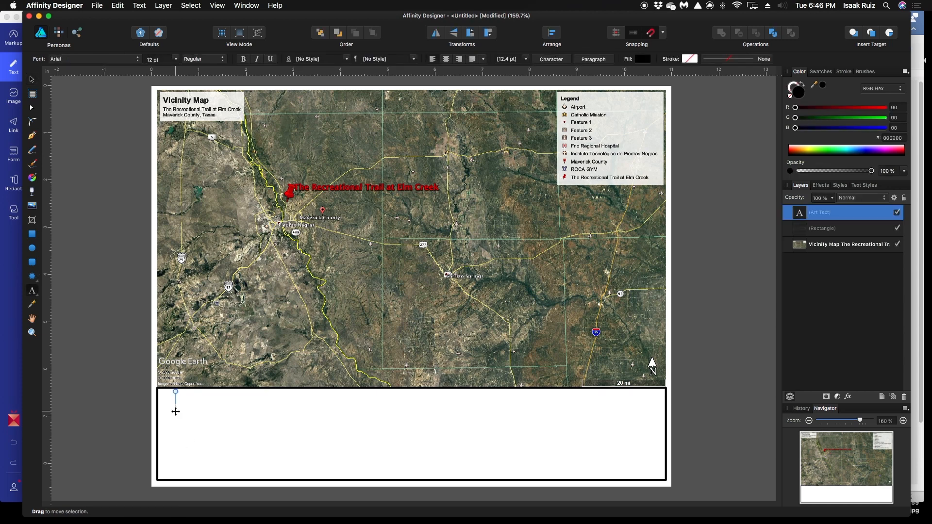
pyautogui.write('Vicinity Map')
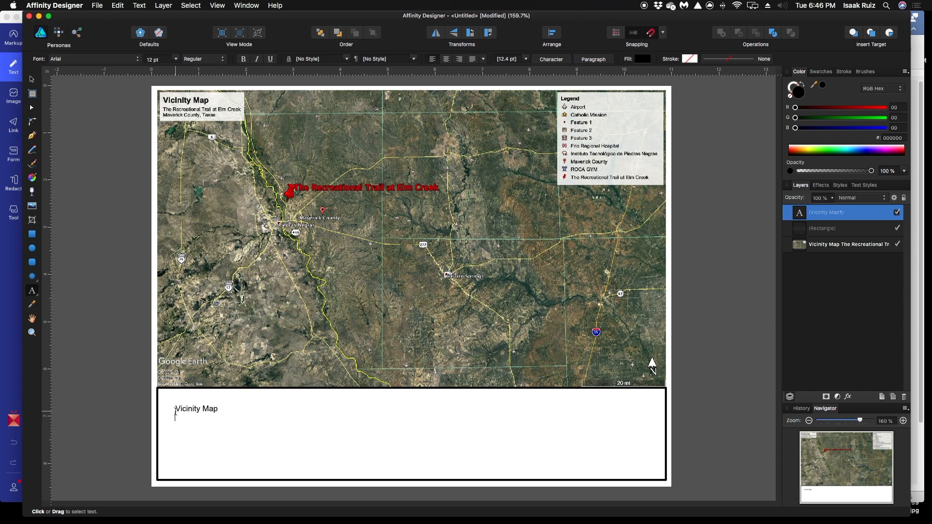
pyautogui.write(' Maverick COunty')
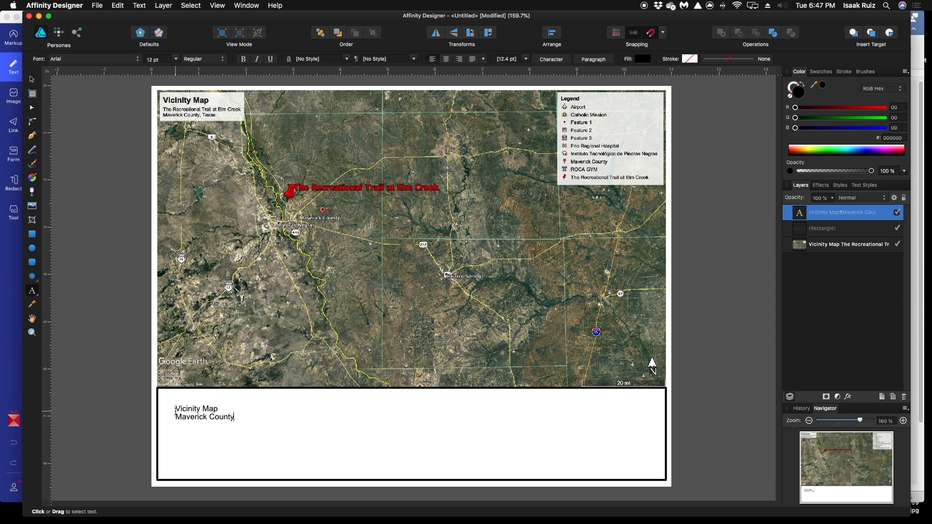
pyautogui.write('The REcreational Trail at El')
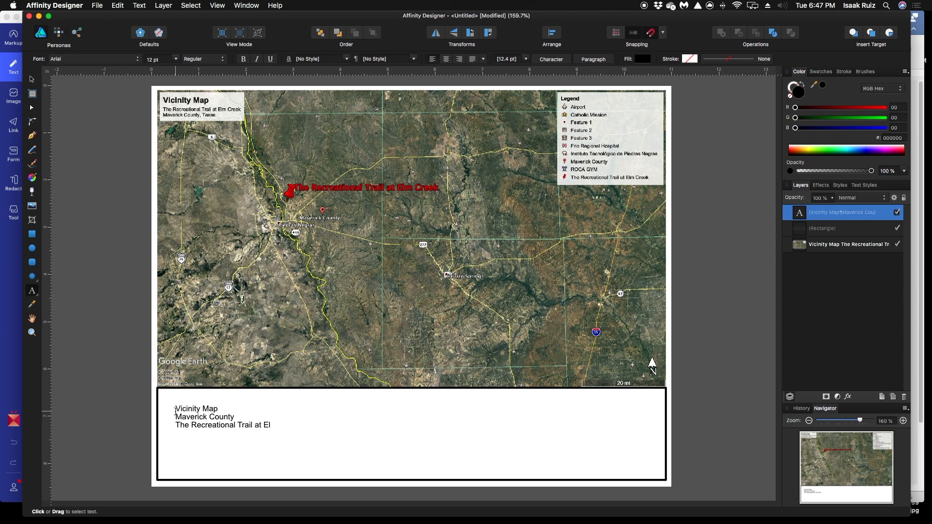
pyautogui.write('m Creek')
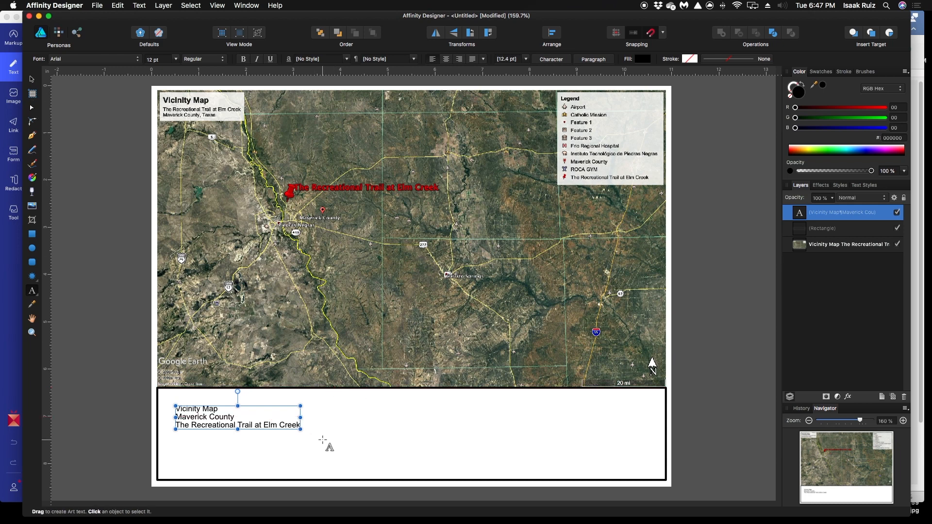
pyautogui.press('Escape')
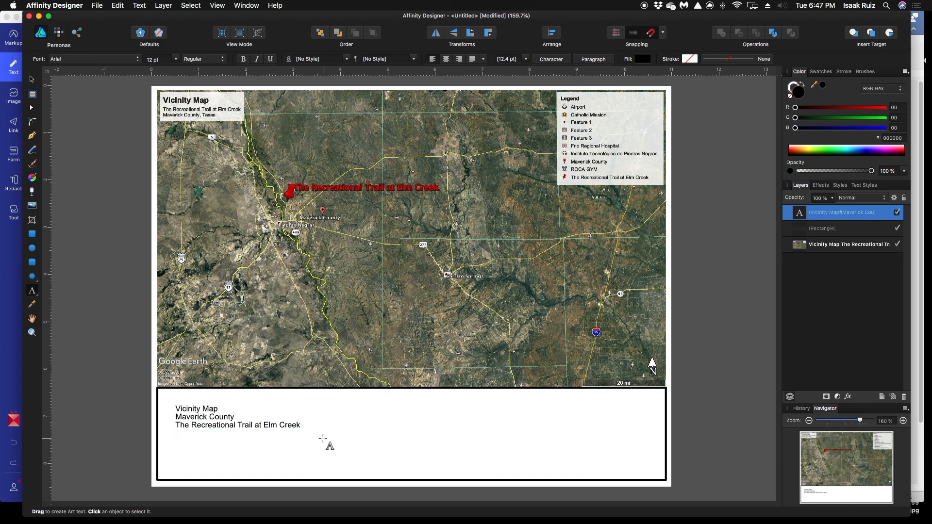
# Add a fourth line to the title text reading "Prepared for Texas Parks & Wild Life Recreational Trails Grant Program" and deselect the text
pyautogui.write('pared for Texas Parks & Wild Life')
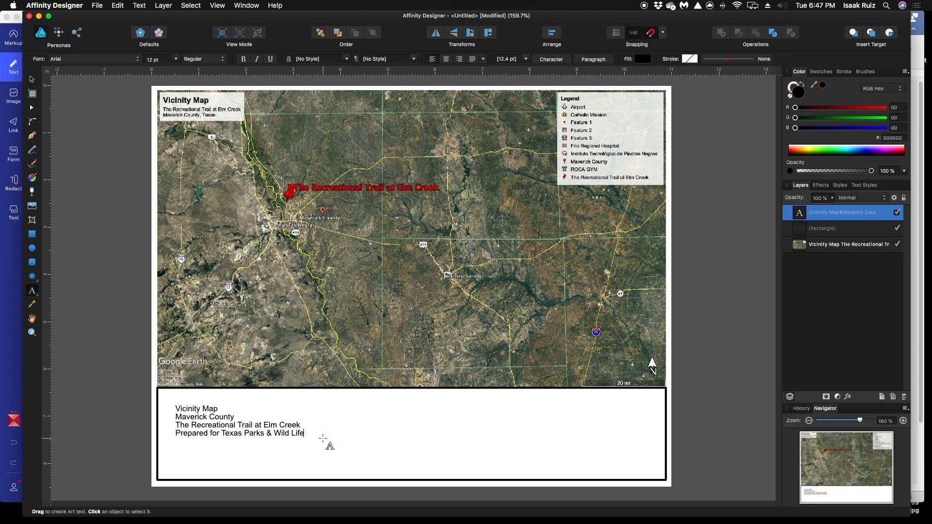
pyautogui.write('reational Trails Grant')
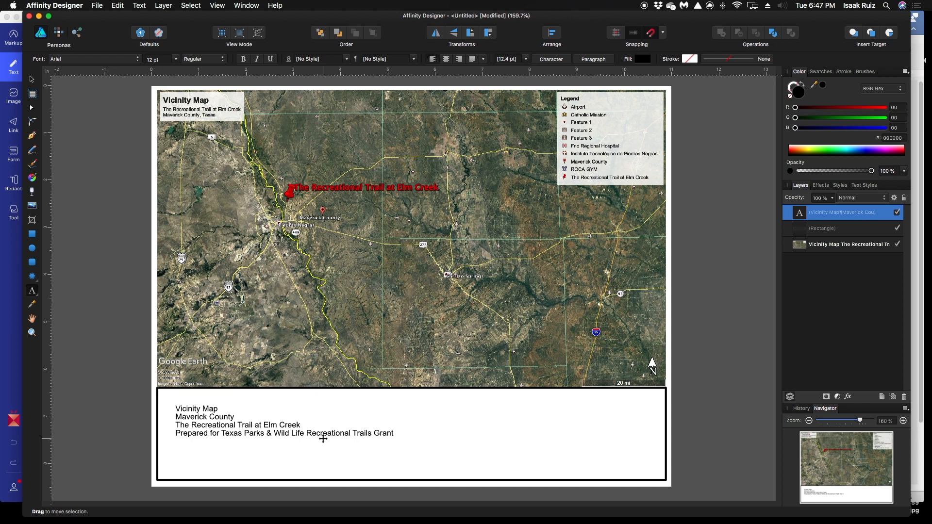
pyautogui.write('ram')
pyautogui.press('Escape')
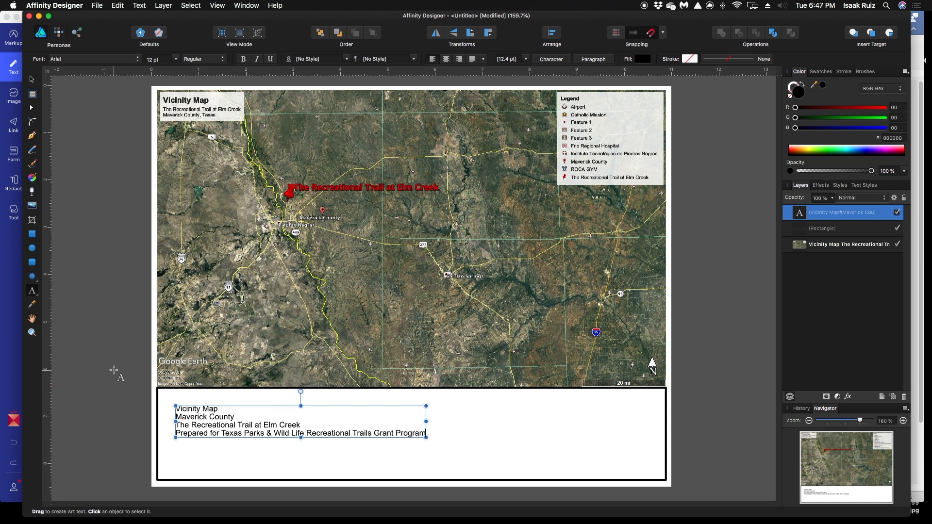
pyautogui.press('Escape')
pyautogui.click(30, 236)
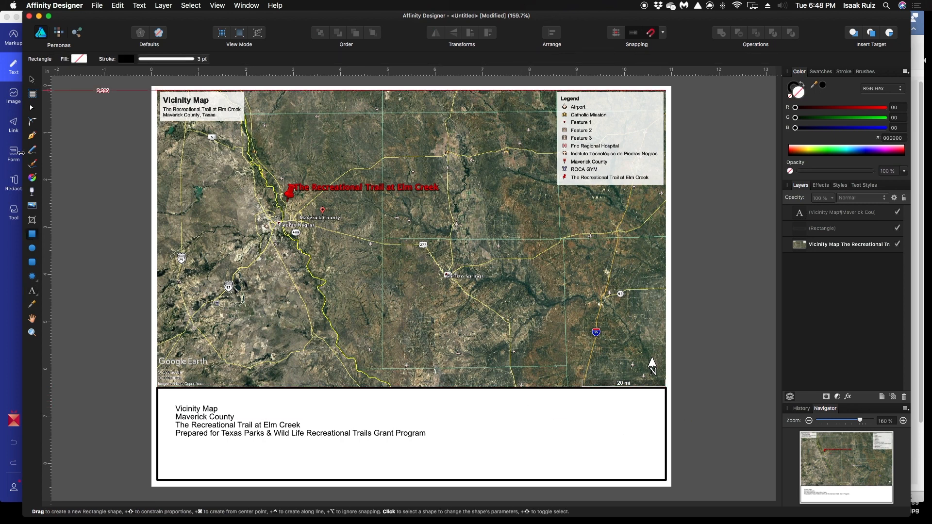
pyautogui.press('p')
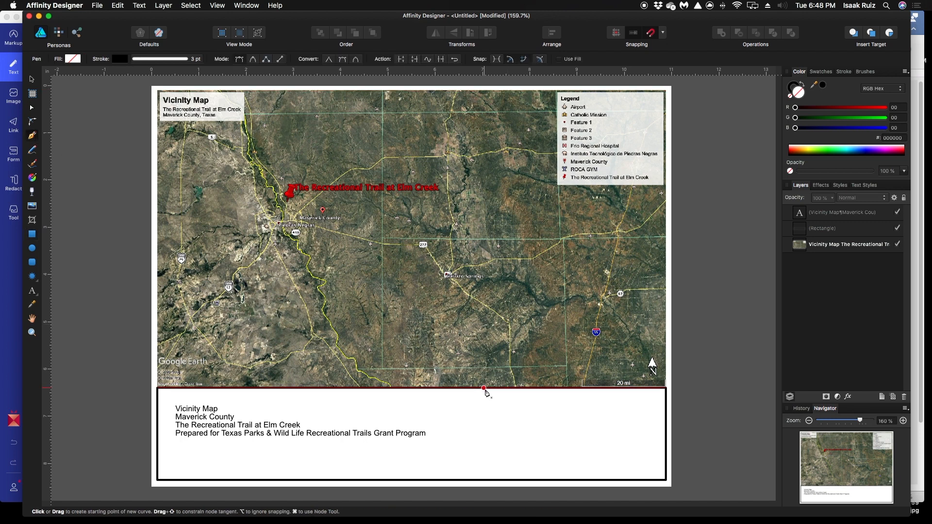
pyautogui.click(528, 387)
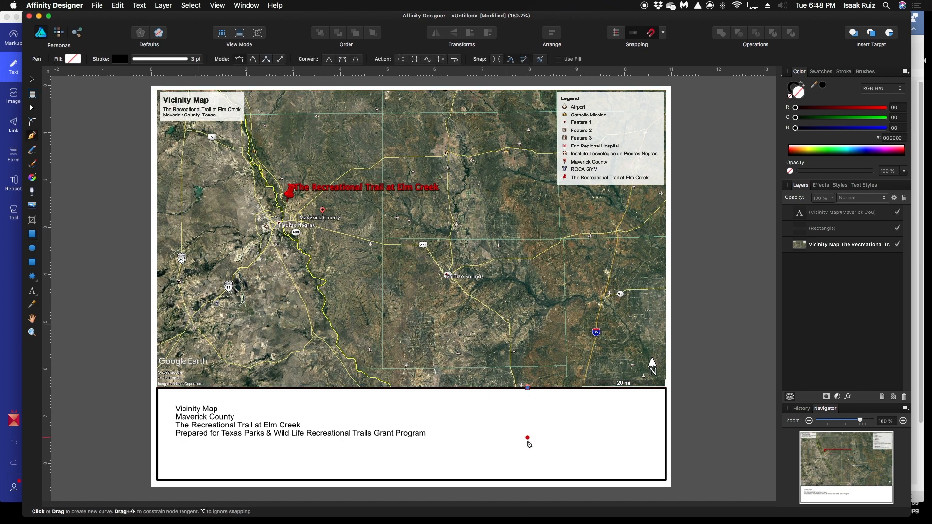
pyautogui.click(531, 480)
pyautogui.moveTo(532, 482); pyautogui.dragTo(559, 482)
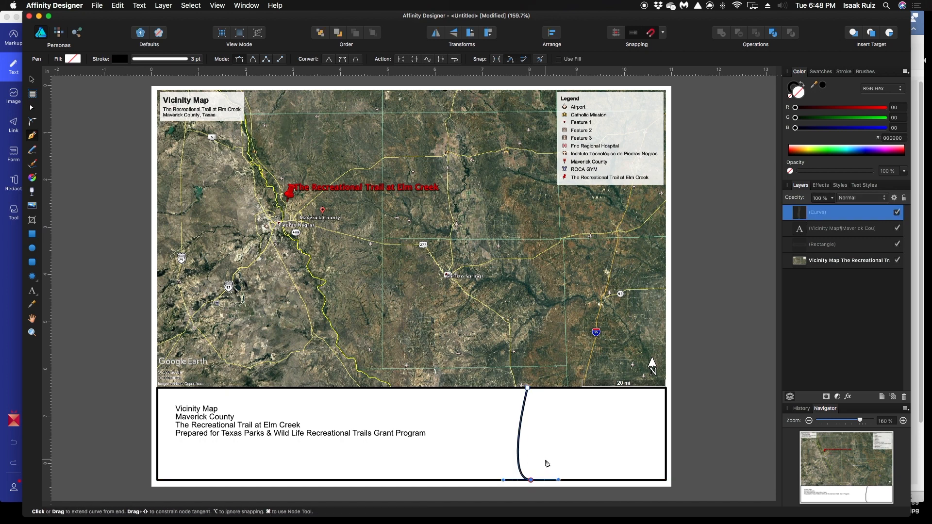
pyautogui.press('super+z')
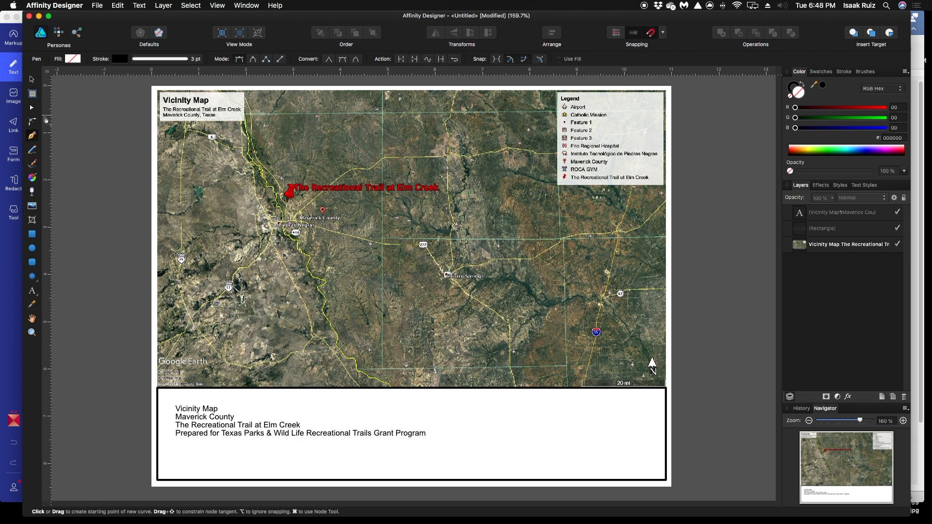
# Draw a straight dividing line with the Pen tool's Line mode from the title block's upper edge to its lower edge, past the text
pyautogui.click(32, 123)
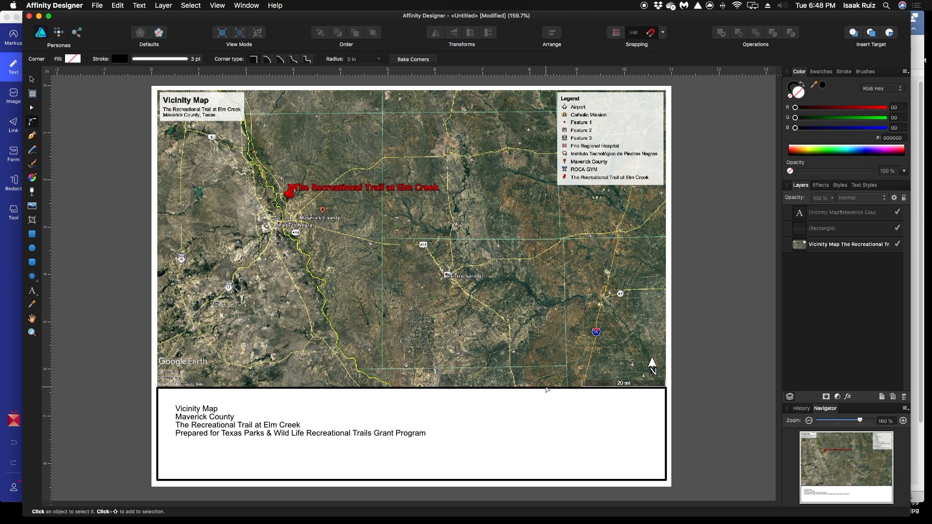
pyautogui.click(34, 138)
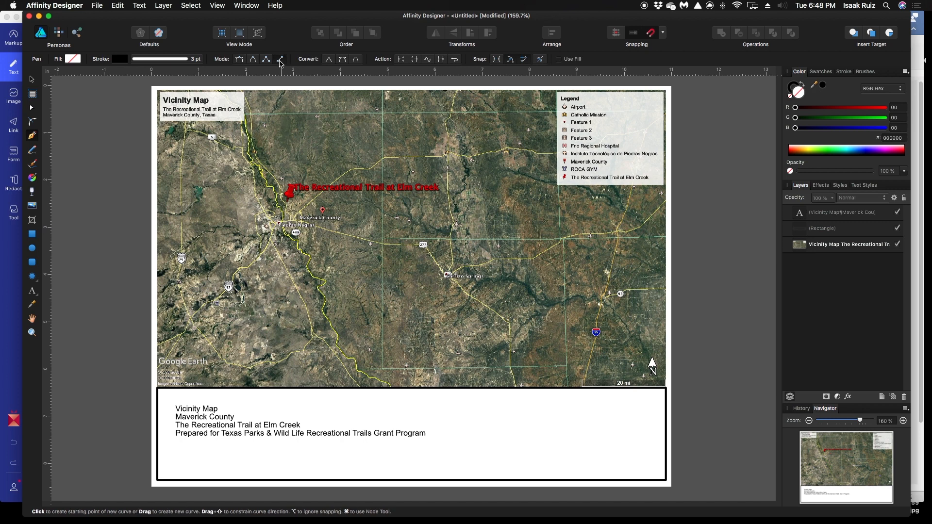
pyautogui.click(564, 388)
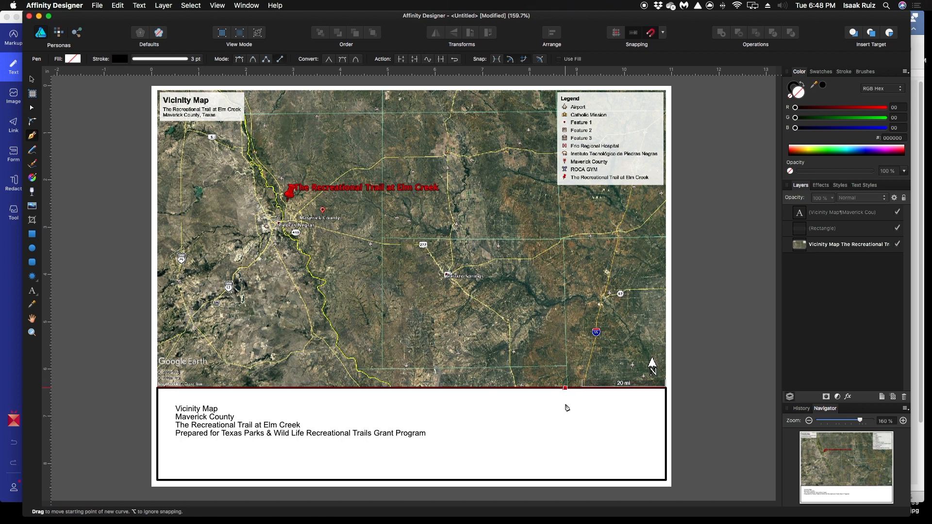
pyautogui.click(567, 481)
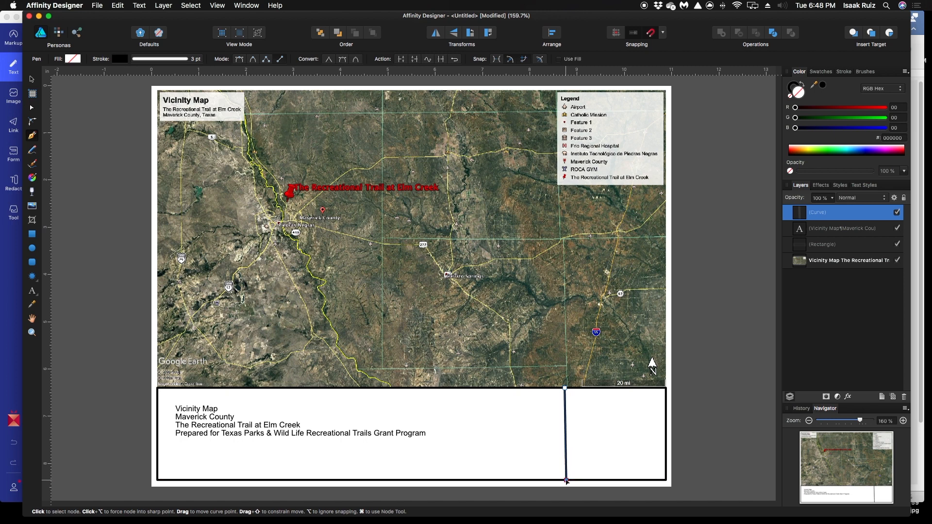
pyautogui.moveTo(566, 481); pyautogui.dragTo(569, 480)
pyautogui.click(32, 79)
pyautogui.click(57, 186)
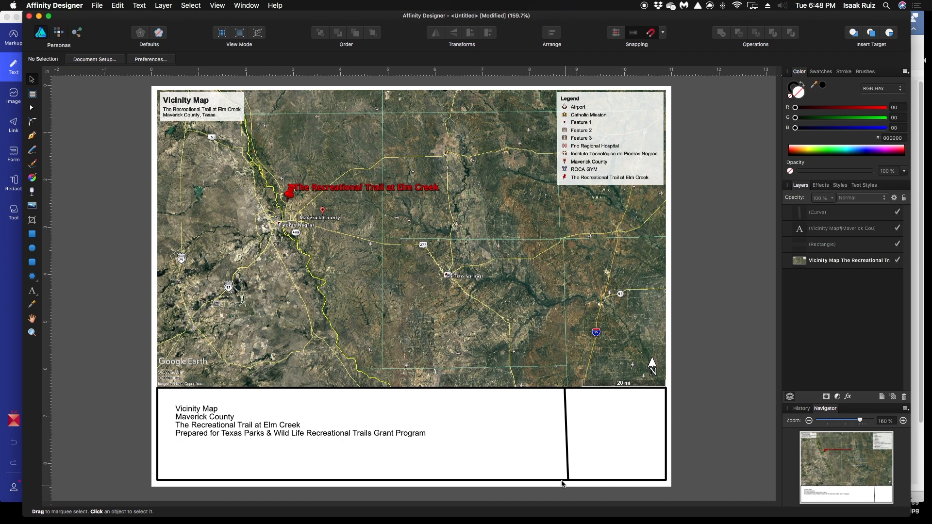
# Try to straighten the slanted dividing line in the title block by rotating it slightly, and delete the line
pyautogui.click(567, 466)
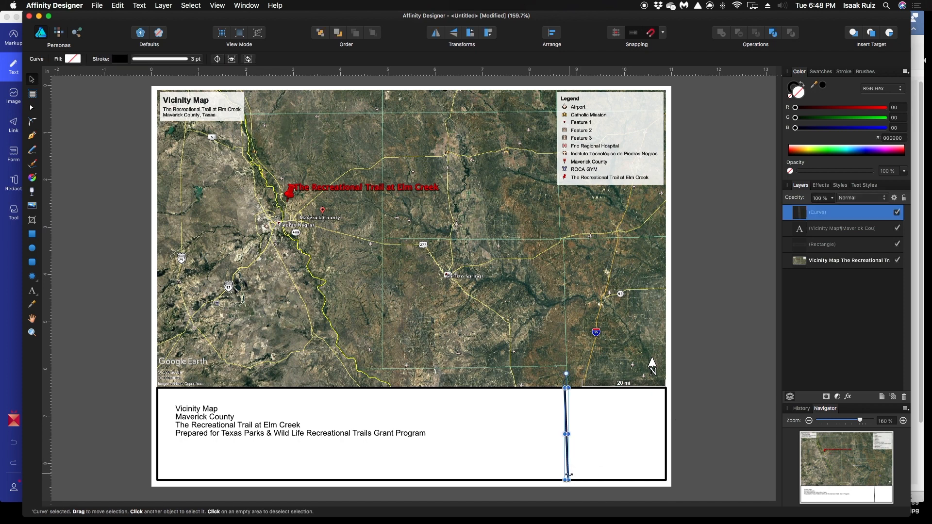
pyautogui.moveTo(568, 482)
pyautogui.mouseDown()
pyautogui.moveTo(577, 482)
pyautogui.moveTo(567, 481)
pyautogui.mouseUp()
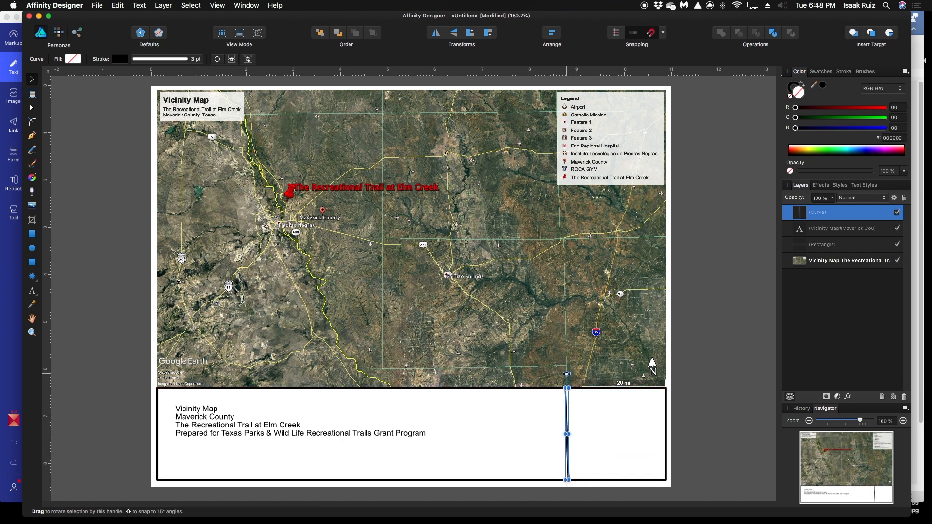
pyautogui.moveTo(566, 374); pyautogui.dragTo(567, 373)
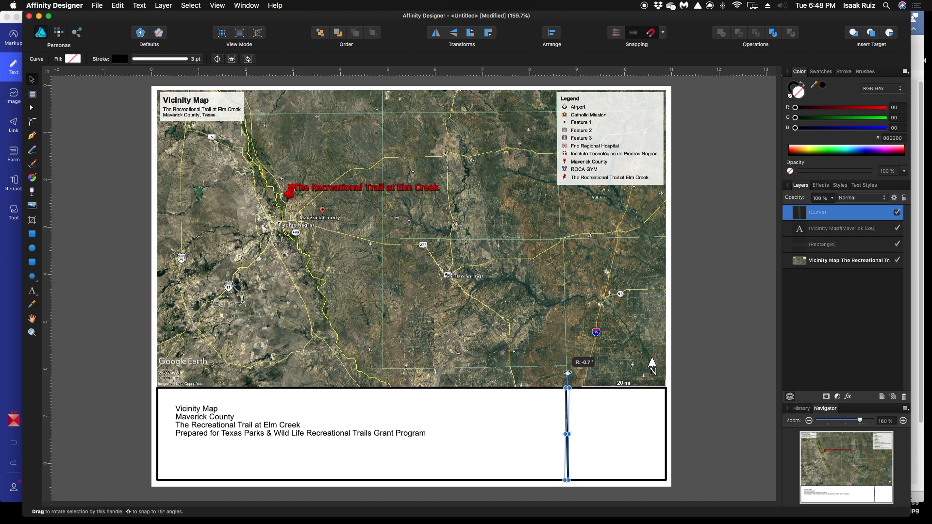
pyautogui.click(747, 402)
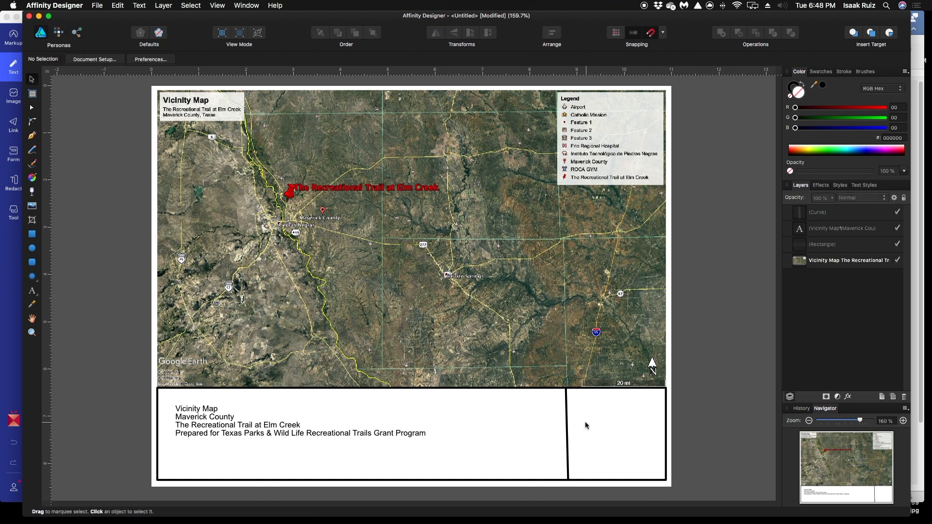
pyautogui.click(565, 406)
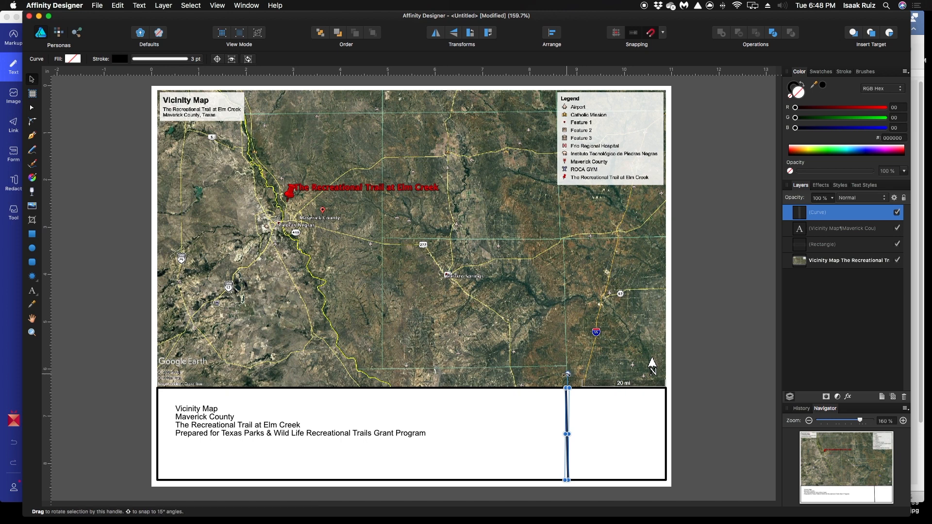
pyautogui.click(568, 379)
pyautogui.click(567, 400)
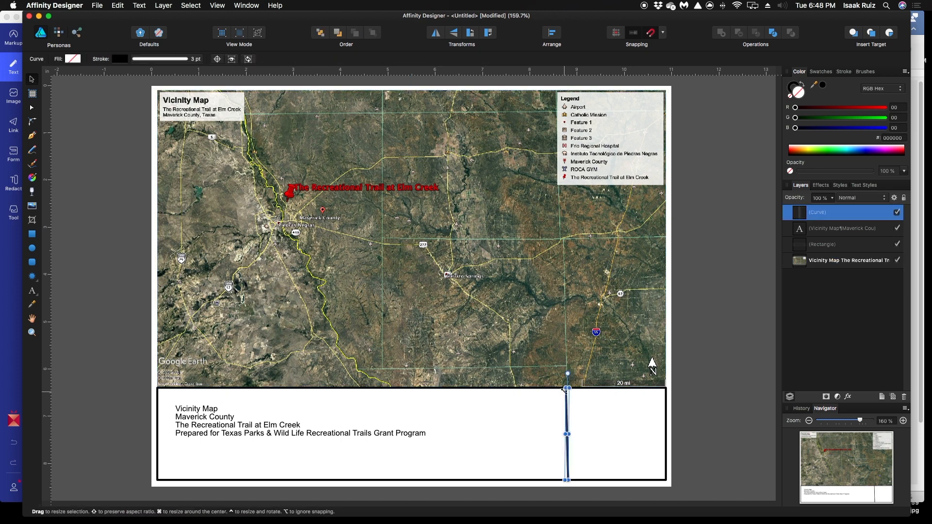
pyautogui.press('Delete')
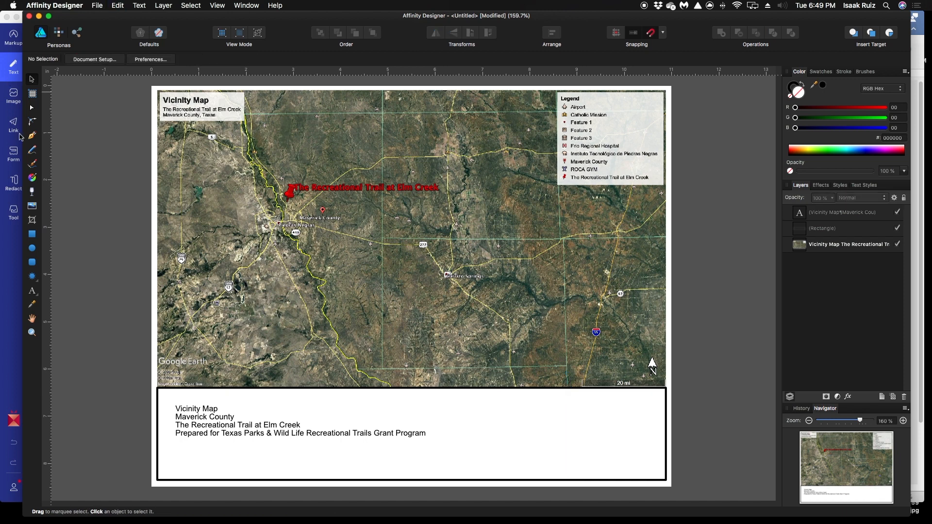
# Draw a roughly square rectangle from the title block's lower-right corner up to its upper edge, spanning the block's full height
pyautogui.click(34, 236)
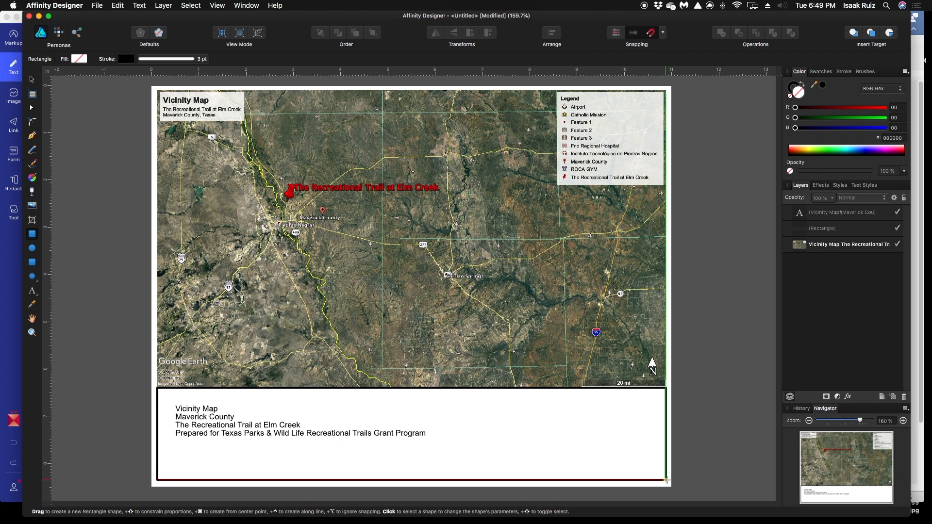
pyautogui.moveTo(666, 481); pyautogui.dragTo(574, 389)
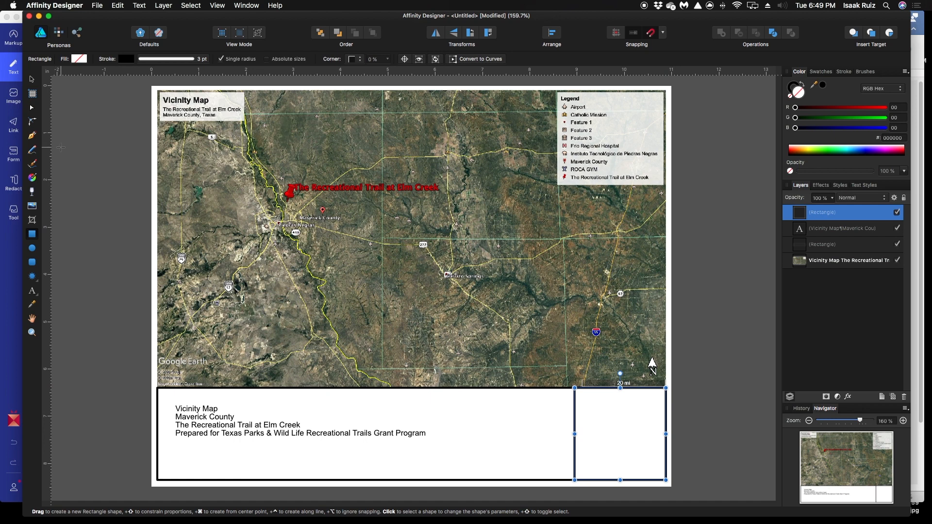
pyautogui.click(31, 79)
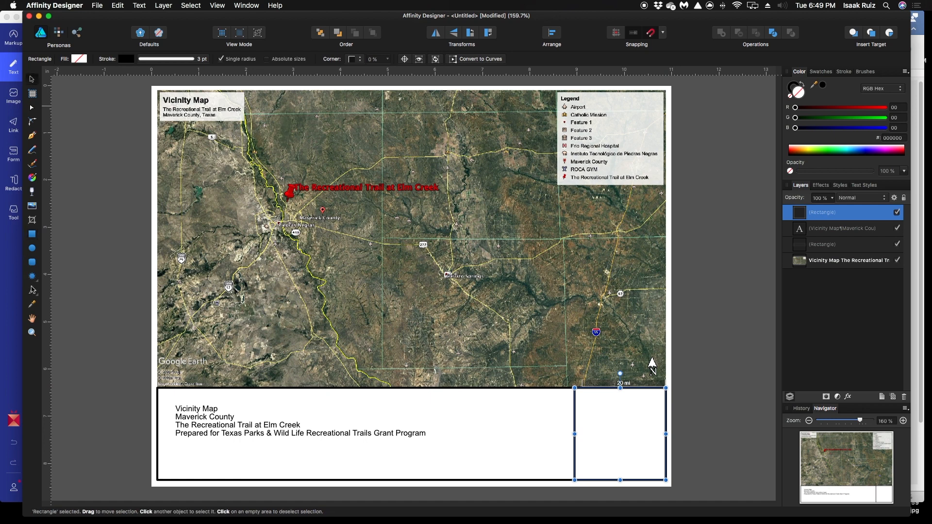
# Add an artistic text block reading "Prepared By:", the preparer's name and "Elevated Project Group" with its company suffix in the title block's square cell
pyautogui.click(34, 293)
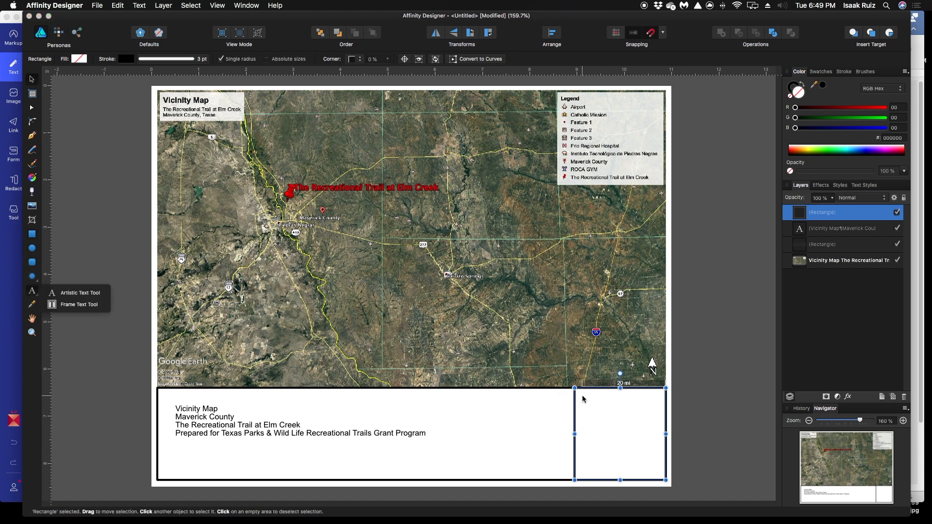
pyautogui.click(583, 399)
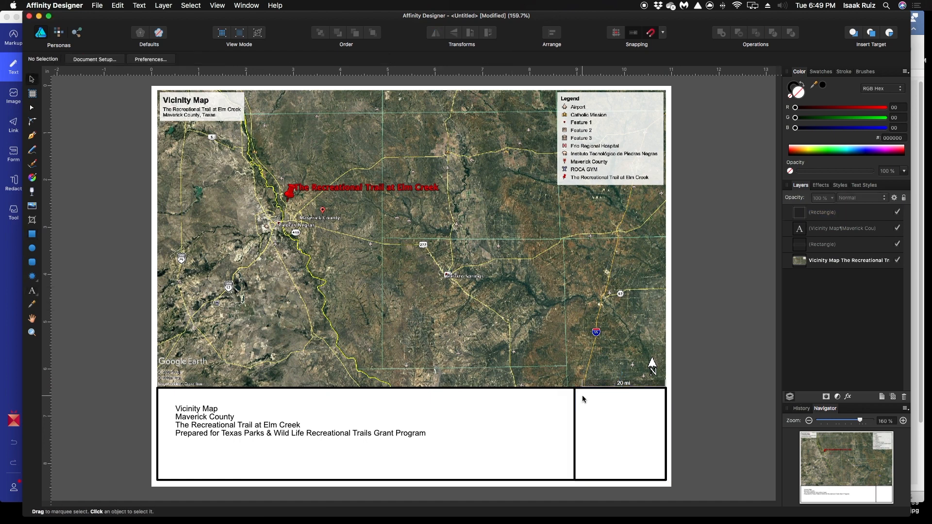
pyautogui.click(31, 293)
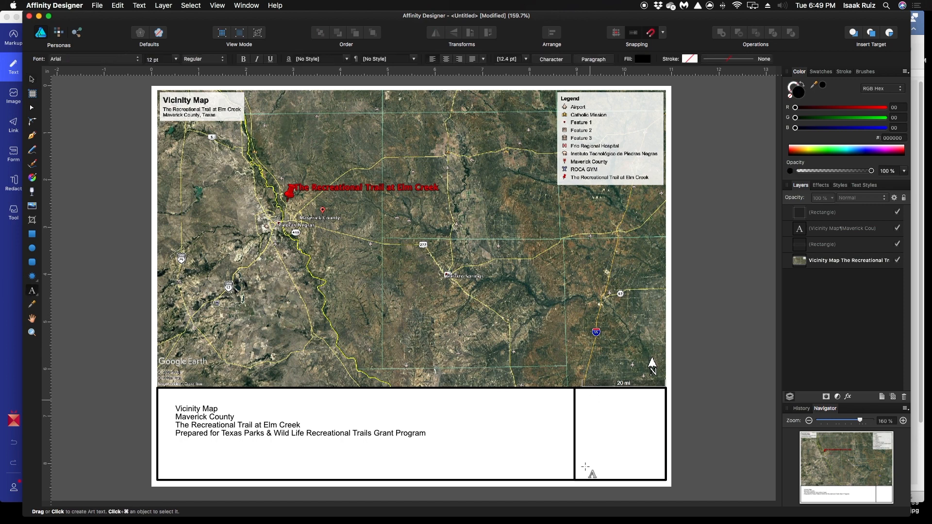
pyautogui.click(590, 401)
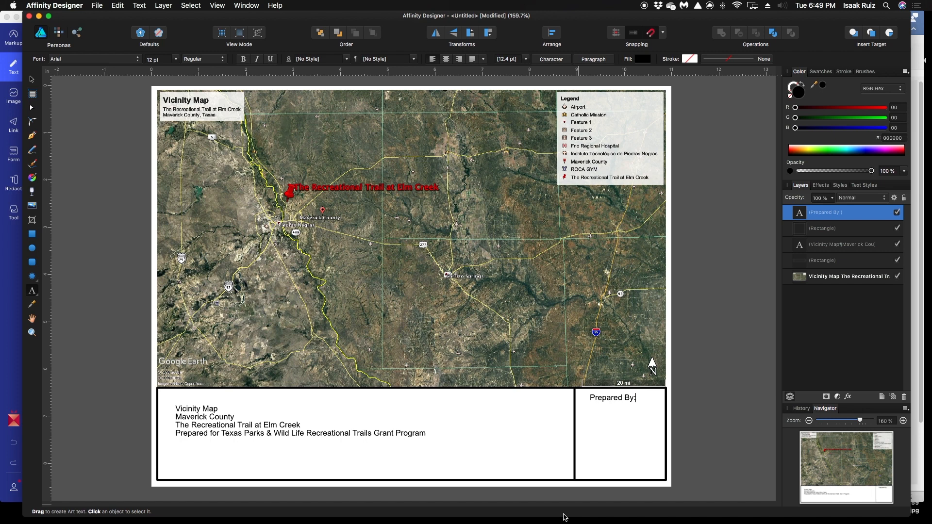
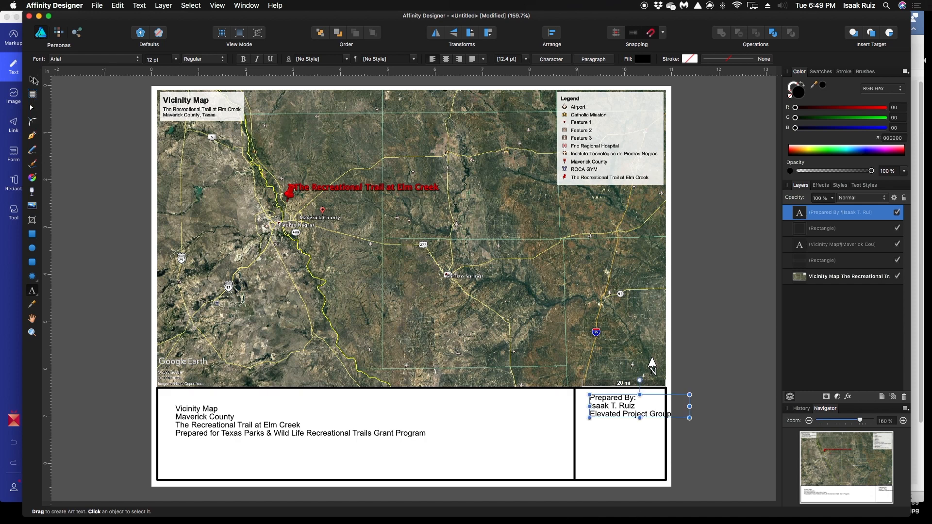
# Move the Prepared By text inward until its longest line fits on the page, and correct the company suffix to "Inc"
pyautogui.click(30, 80)
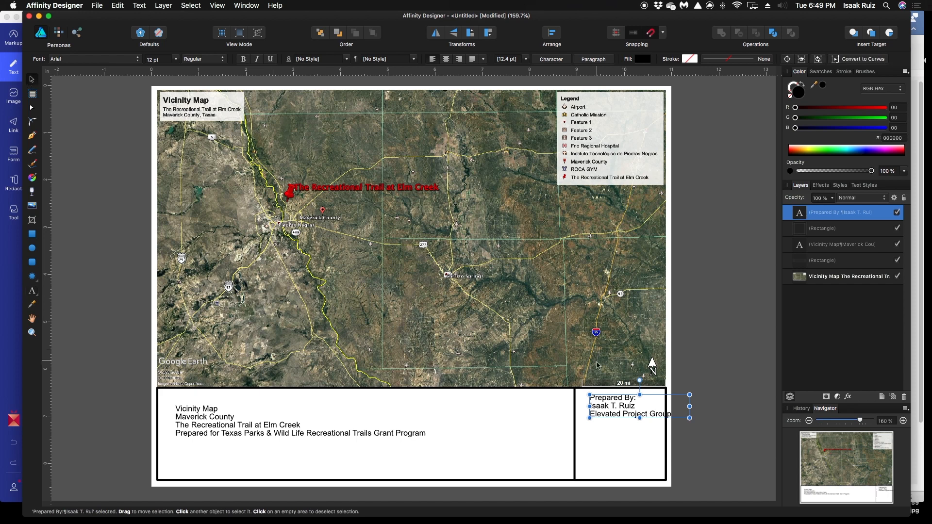
pyautogui.moveTo(607, 402); pyautogui.dragTo(565, 431)
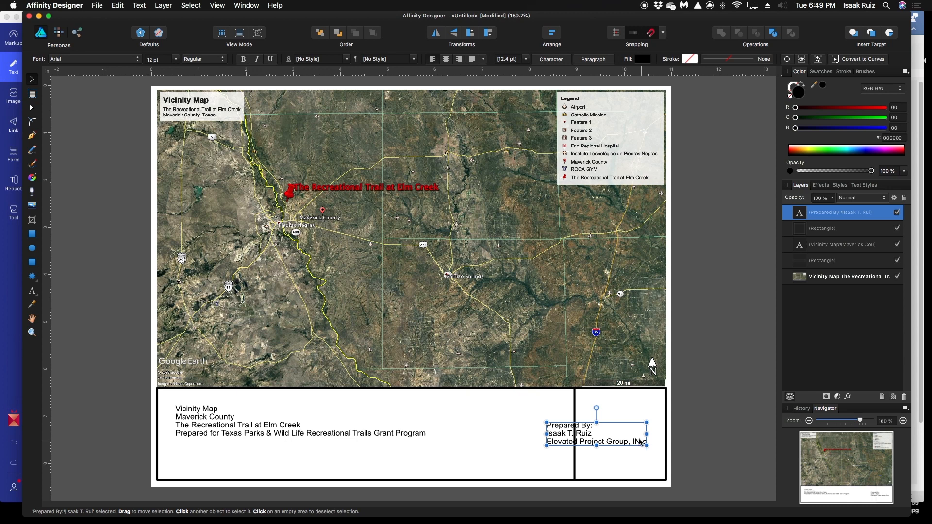
pyautogui.click(32, 291)
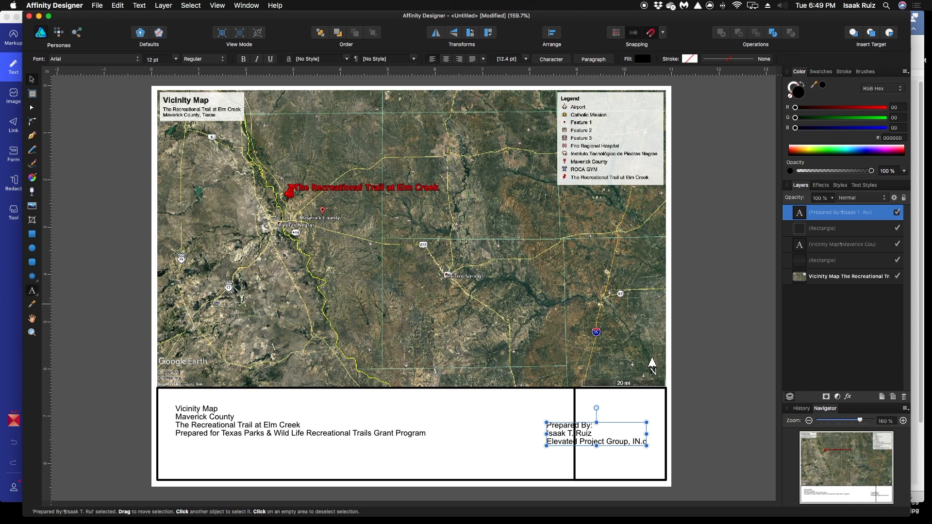
pyautogui.click(641, 442)
pyautogui.press('Escape')
pyautogui.press('BackSpace')
pyautogui.press('BackSpace')
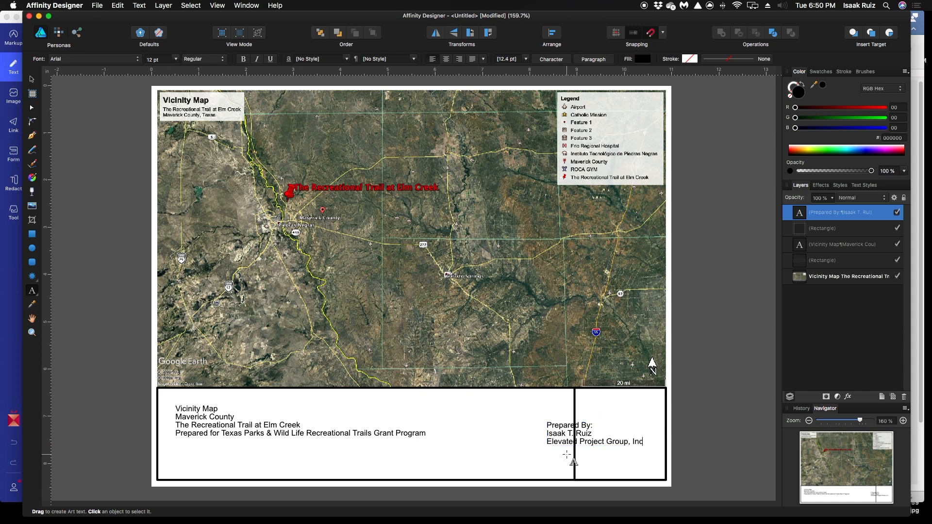
pyautogui.press('Escape')
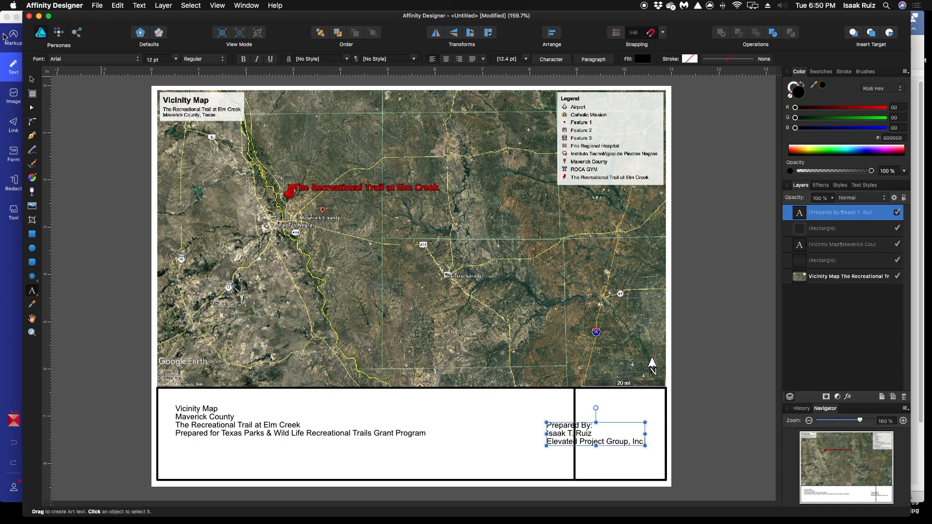
# Scale the Prepared By text down to about 10.5 pt, fit it along the square cell's lower edge, and deselect it
pyautogui.click(32, 80)
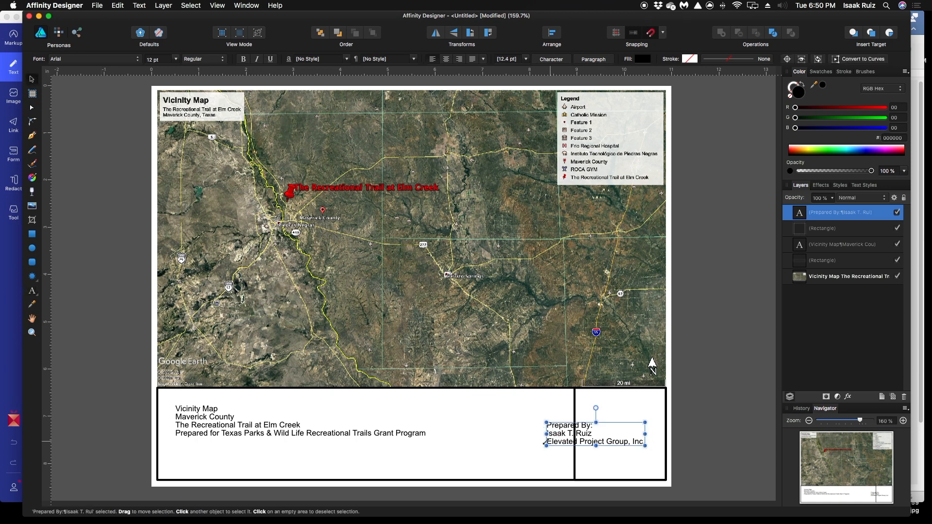
pyautogui.moveTo(545, 421); pyautogui.dragTo(603, 468)
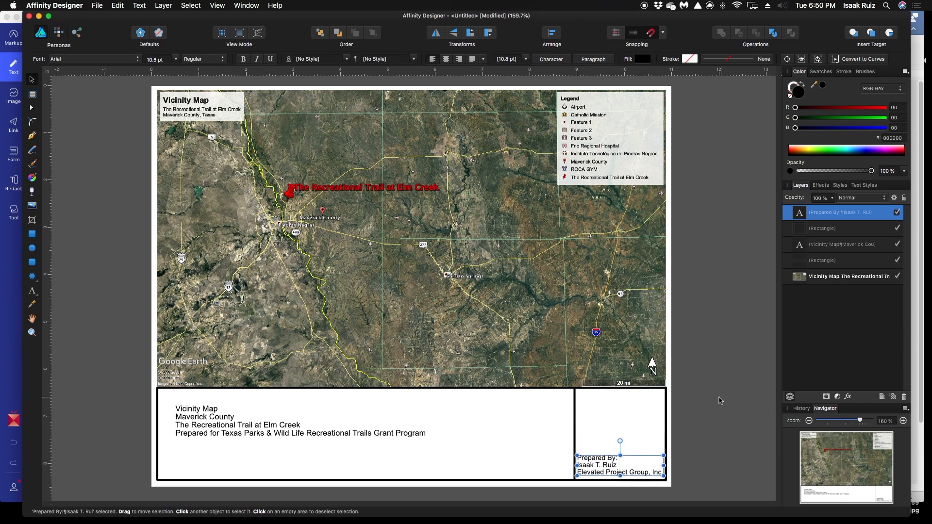
pyautogui.click(747, 396)
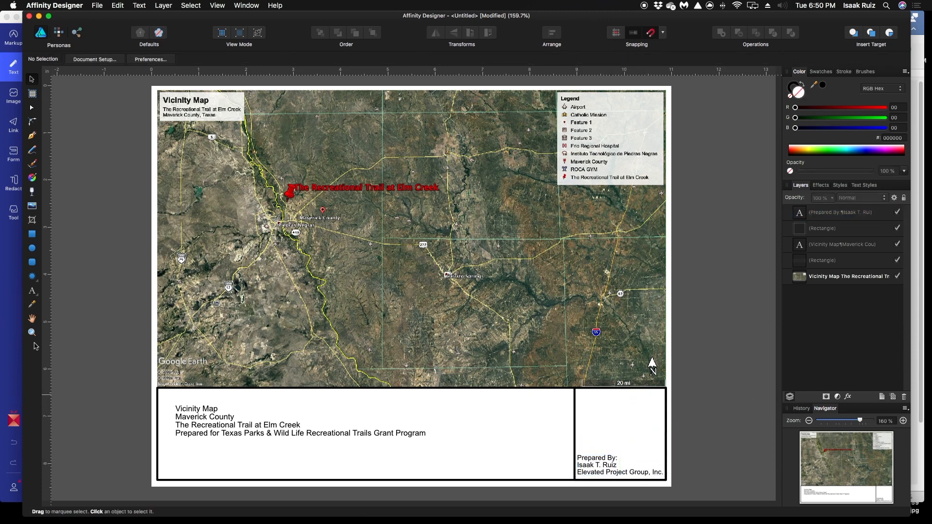
# Place the image Elevated-Project-Group_LOGO.png at its default size and move it down the page until the triangle's apex is in view
pyautogui.click(33, 208)
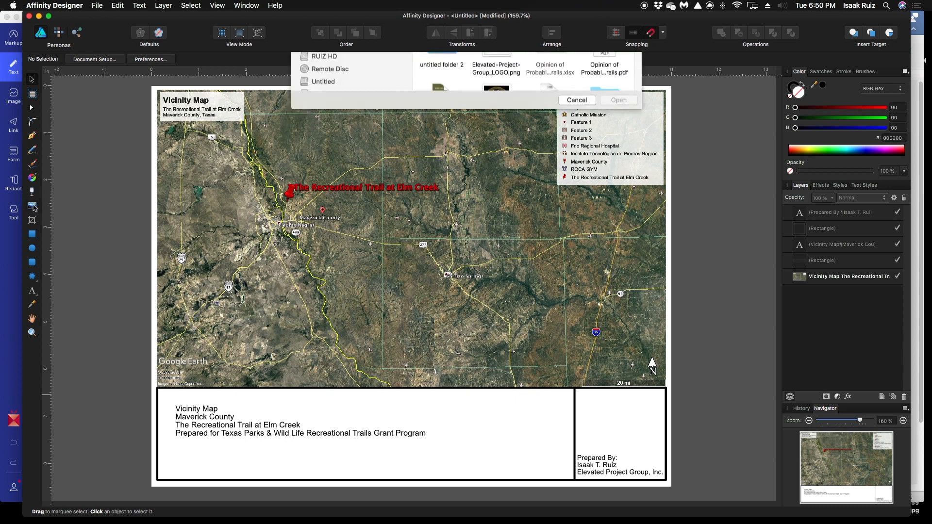
pyautogui.doubleClick(497, 207)
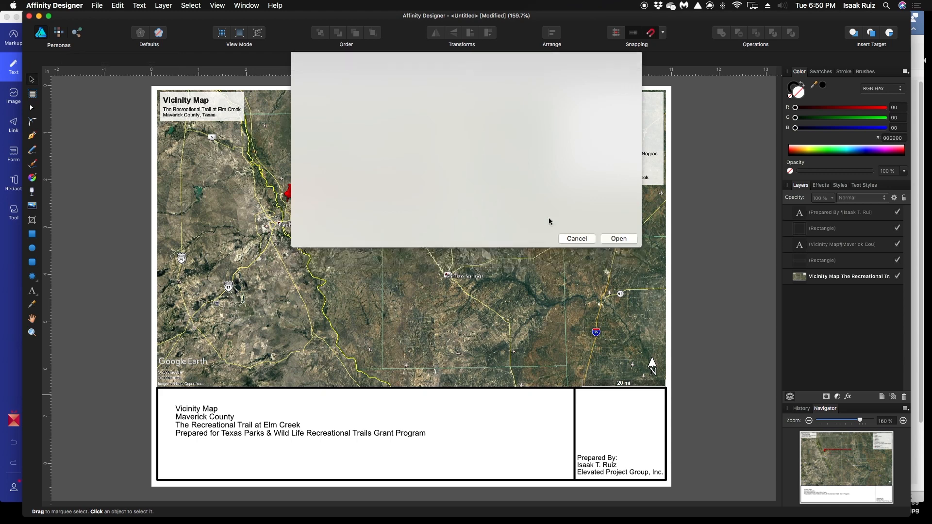
pyautogui.click(628, 442)
pyautogui.moveTo(257, 188); pyautogui.dragTo(319, 351)
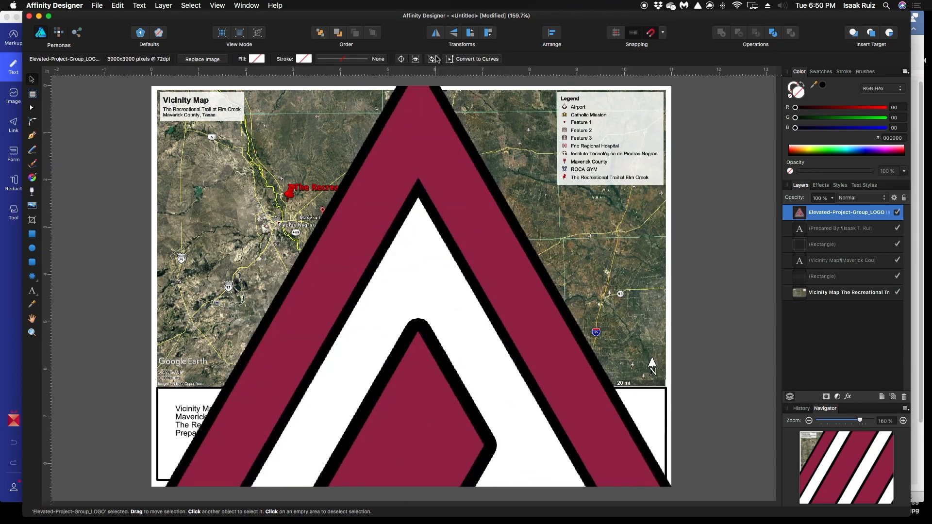
pyautogui.moveTo(431, 152); pyautogui.dragTo(429, 126)
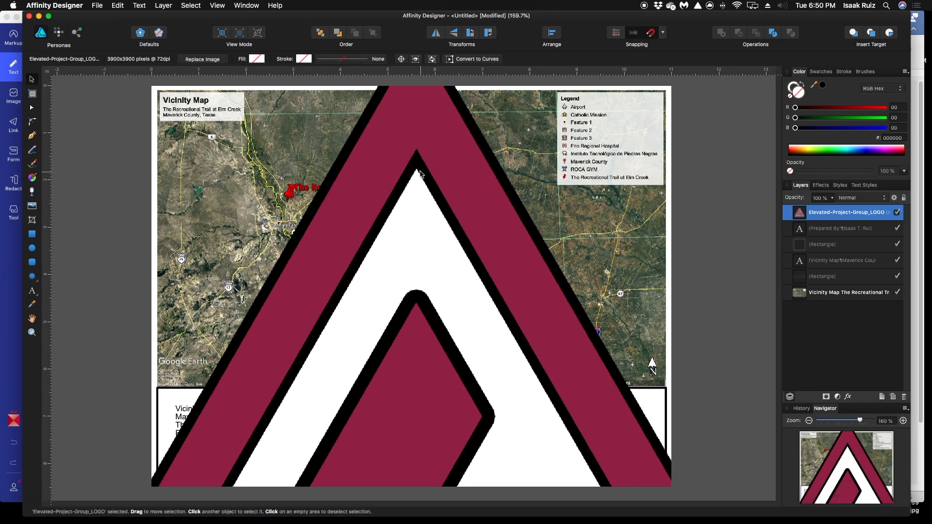
pyautogui.moveTo(433, 98); pyautogui.dragTo(253, 291)
pyautogui.moveTo(335, 262); pyautogui.dragTo(337, 240)
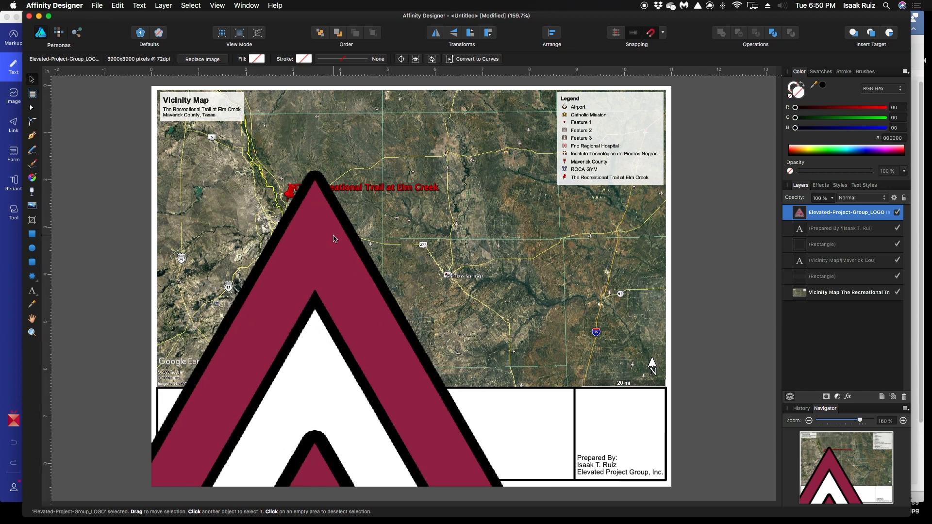
pyautogui.rightClick(329, 228)
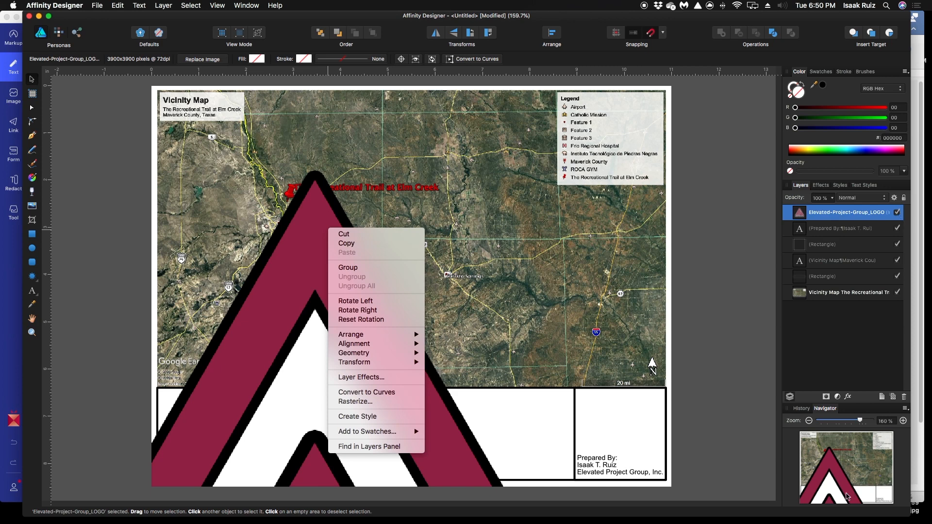
# Scale the oversized logo down proportionally from its corner to about 287 dpi, moving it back over the page between reductions
pyautogui.click(860, 422)
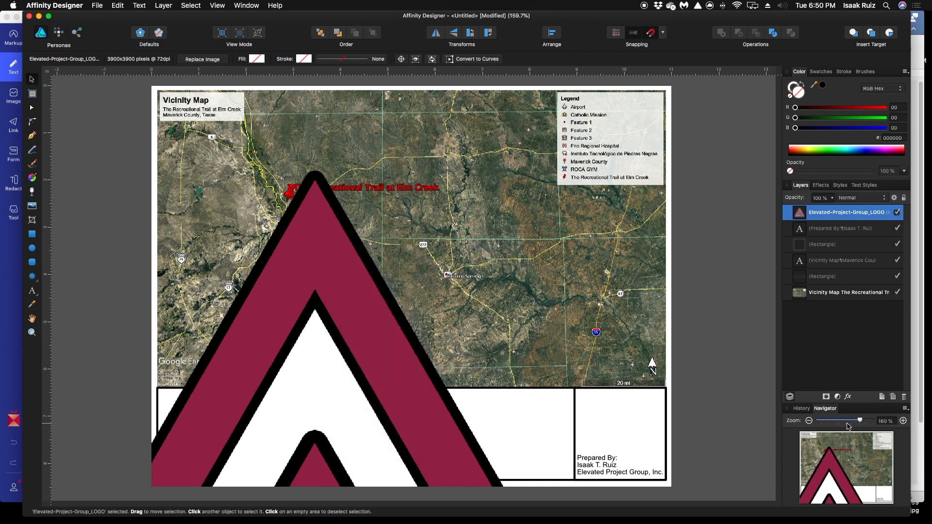
pyautogui.moveTo(860, 422); pyautogui.dragTo(827, 421)
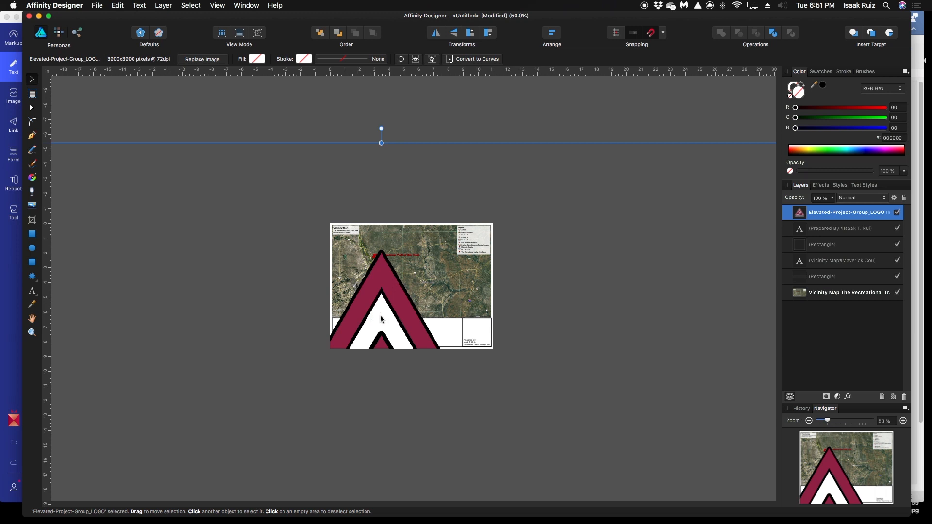
pyautogui.moveTo(385, 282); pyautogui.dragTo(501, 264)
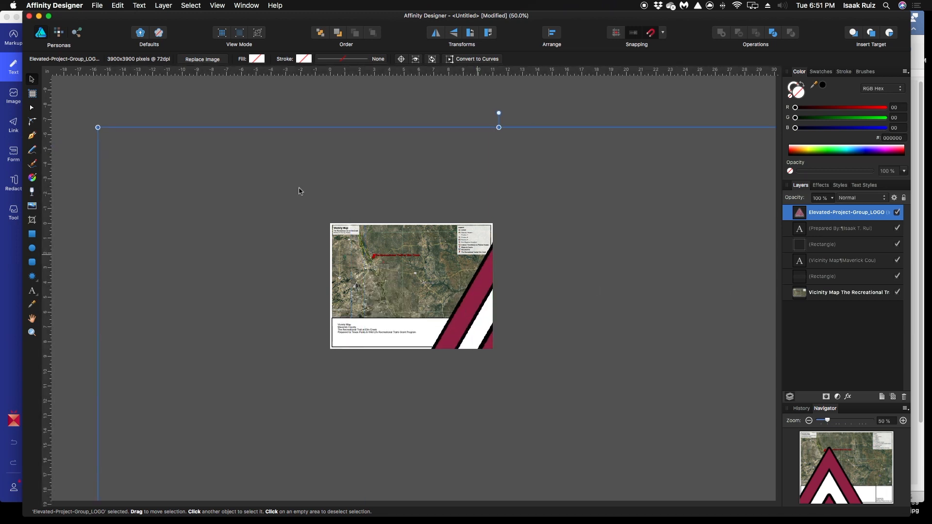
pyautogui.moveTo(105, 133); pyautogui.dragTo(362, 391)
pyautogui.moveTo(563, 430); pyautogui.dragTo(283, 150)
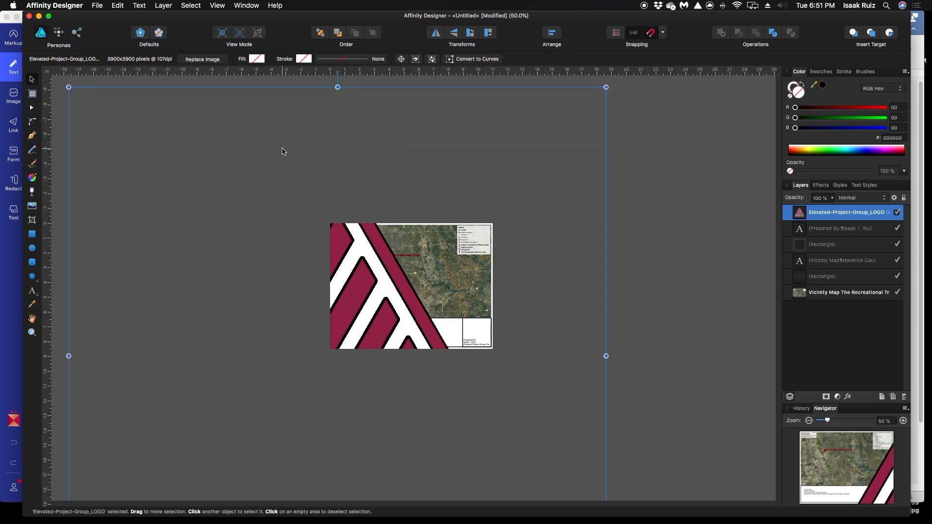
pyautogui.moveTo(68, 87); pyautogui.dragTo(352, 257)
pyautogui.moveTo(479, 476); pyautogui.dragTo(440, 362)
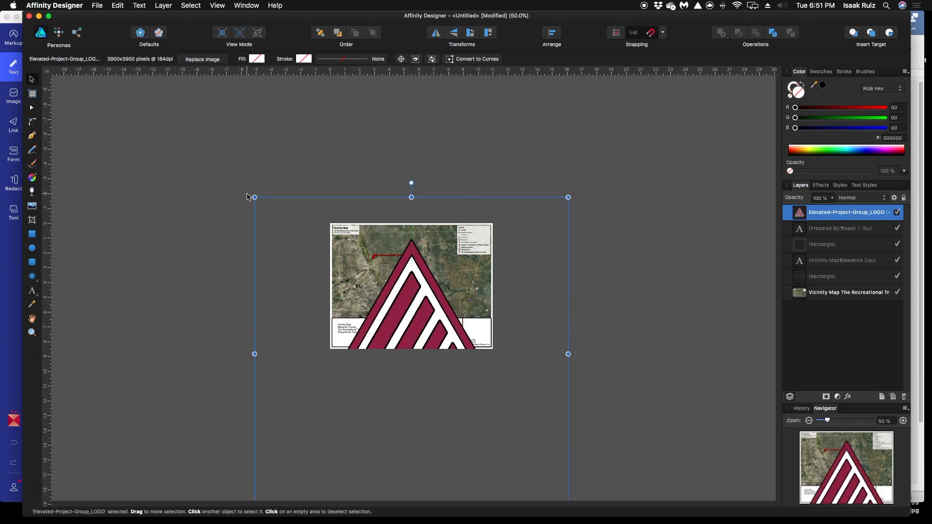
pyautogui.moveTo(255, 197); pyautogui.dragTo(367, 313)
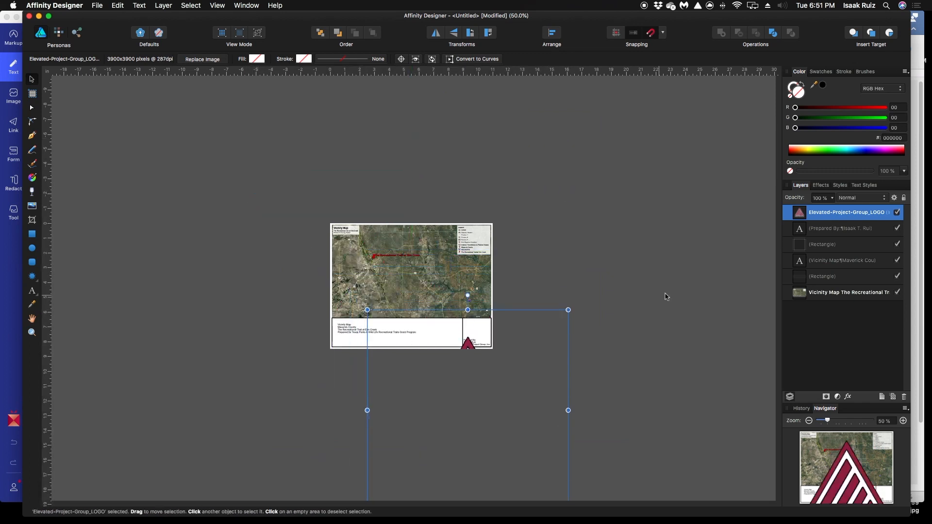
# Flatten and narrow the logo from its edges and shrink it from its corners to fit the title block's height
pyautogui.moveTo(468, 310); pyautogui.dragTo(467, 371)
pyautogui.moveTo(476, 435); pyautogui.dragTo(434, 293)
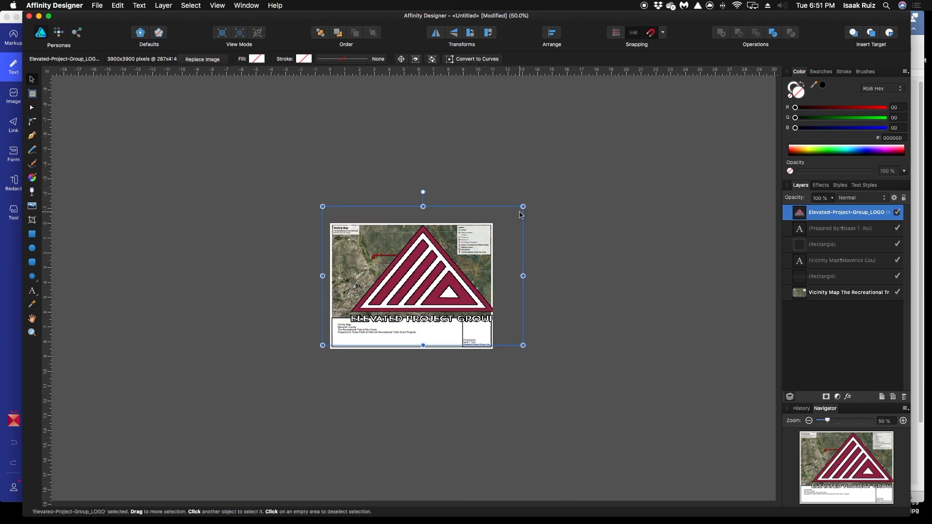
pyautogui.moveTo(527, 207); pyautogui.dragTo(445, 253)
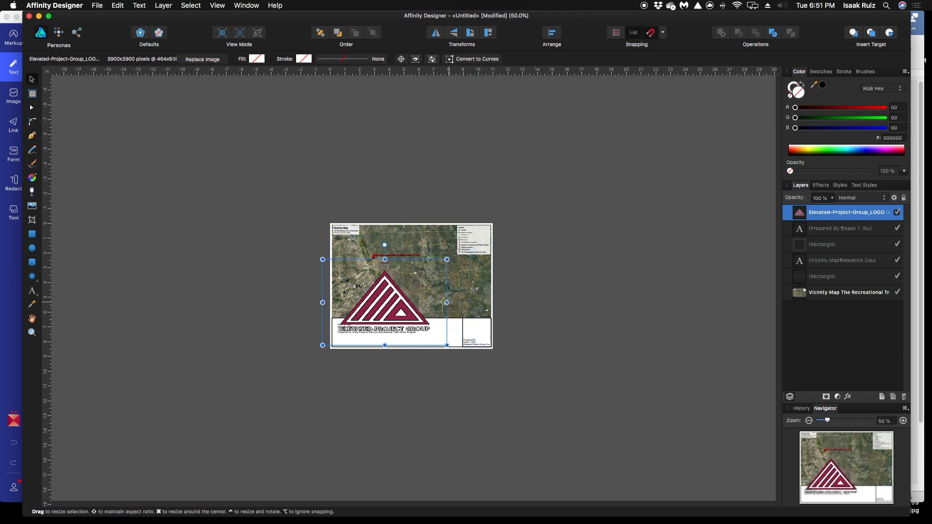
pyautogui.moveTo(443, 303); pyautogui.dragTo(411, 303)
pyautogui.moveTo(323, 260); pyautogui.dragTo(384, 318)
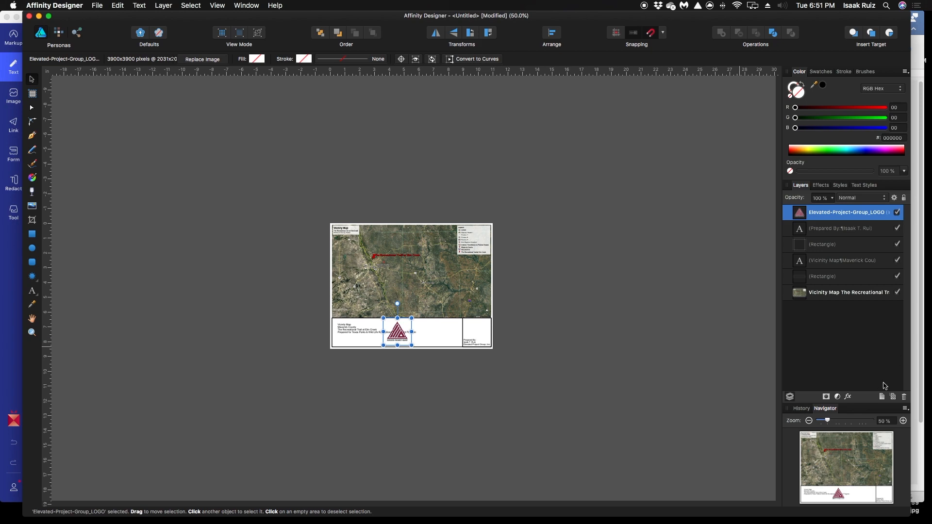
# Shrink the logo slightly, place it in the title block's square cell above the Prepared By text, and deselect it
pyautogui.moveTo(831, 423); pyautogui.dragTo(858, 417)
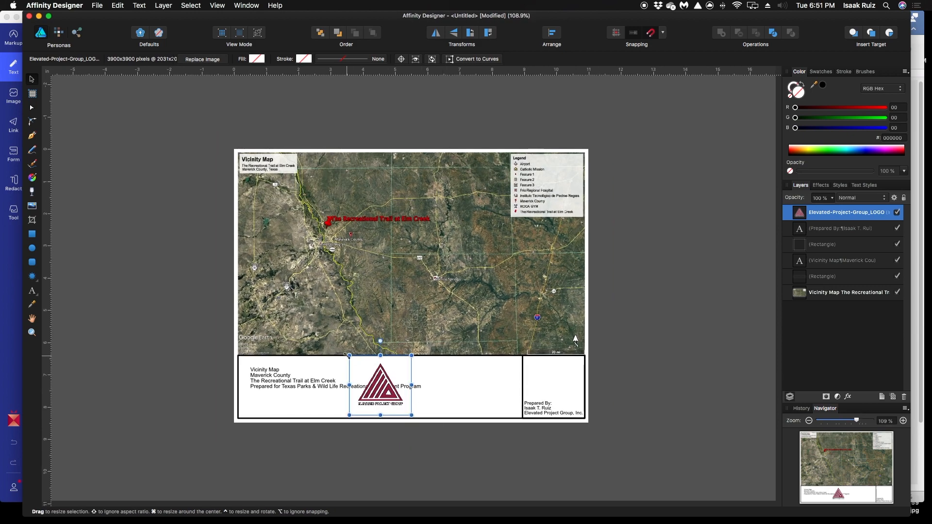
pyautogui.moveTo(350, 356); pyautogui.dragTo(361, 367)
pyautogui.moveTo(413, 394); pyautogui.dragTo(563, 384)
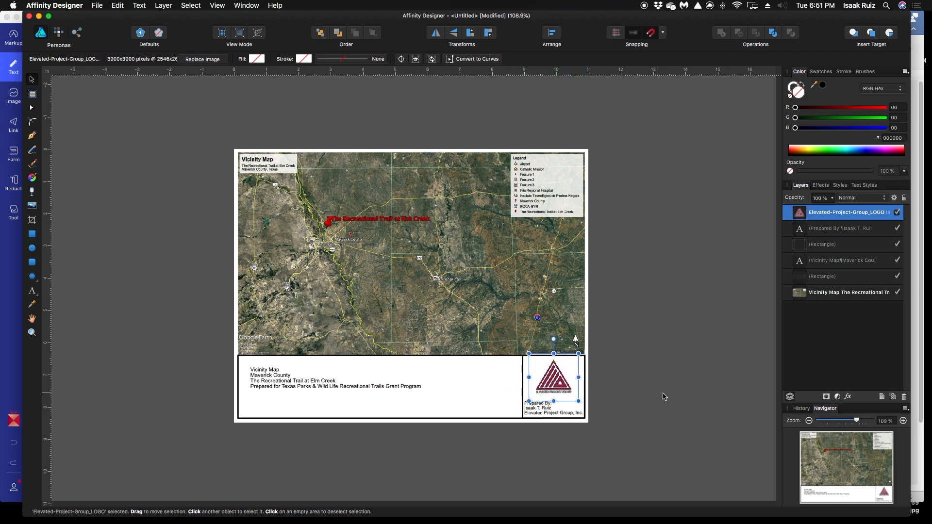
pyautogui.click(665, 396)
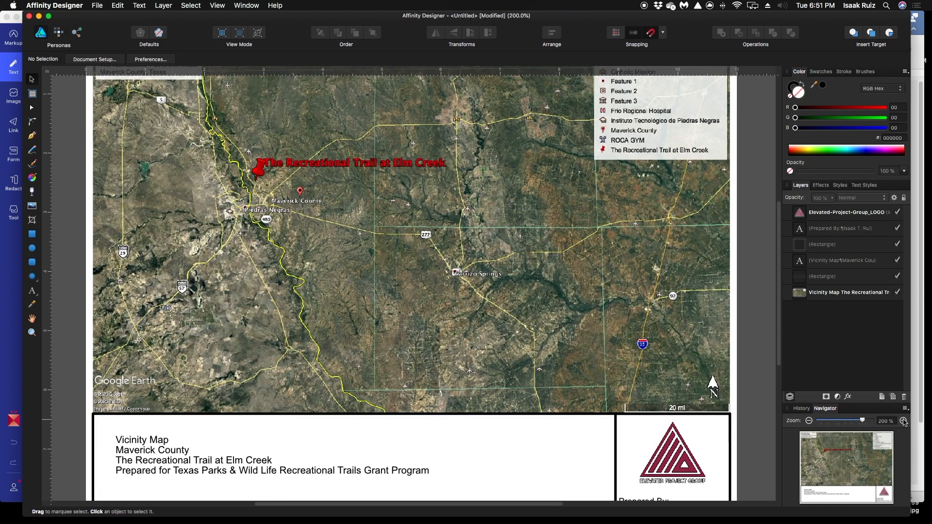
# Move the four-line title text down to the lower-left corner of the title block
pyautogui.click(809, 421)
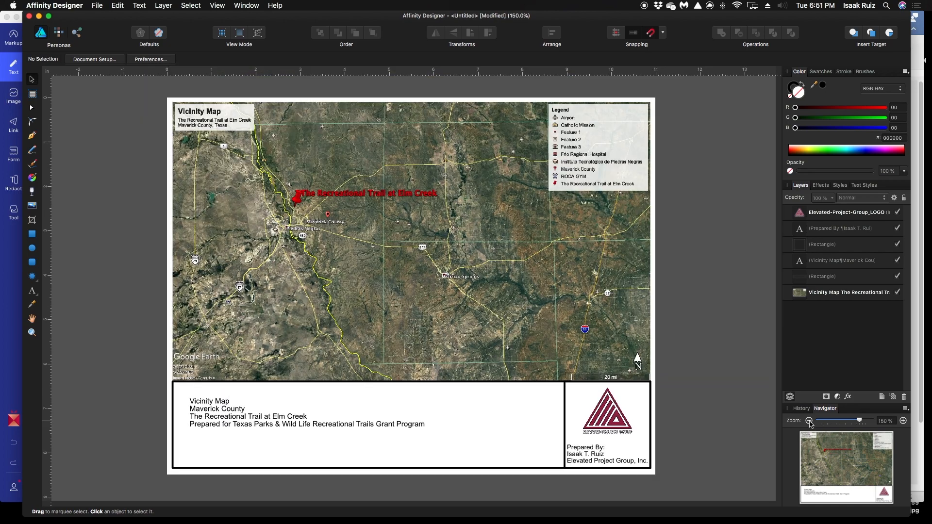
pyautogui.click(246, 420)
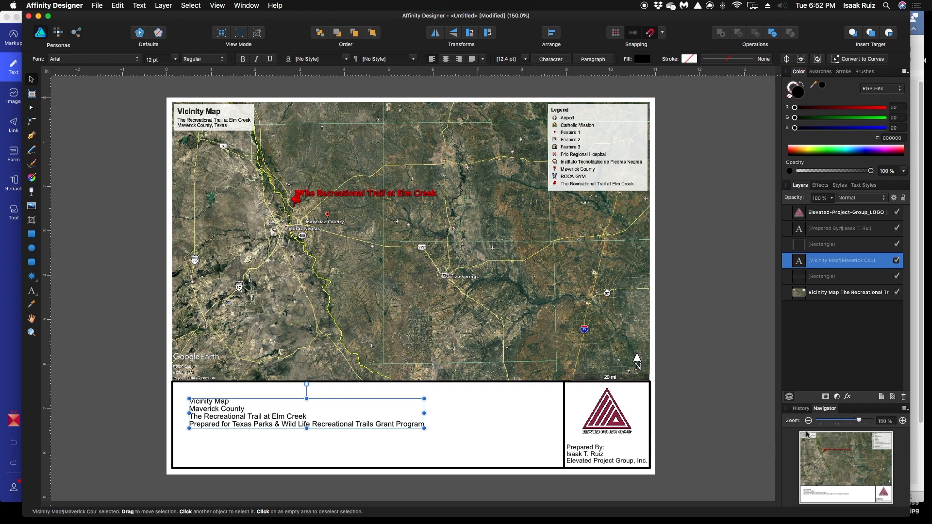
pyautogui.moveTo(252, 422); pyautogui.dragTo(247, 453)
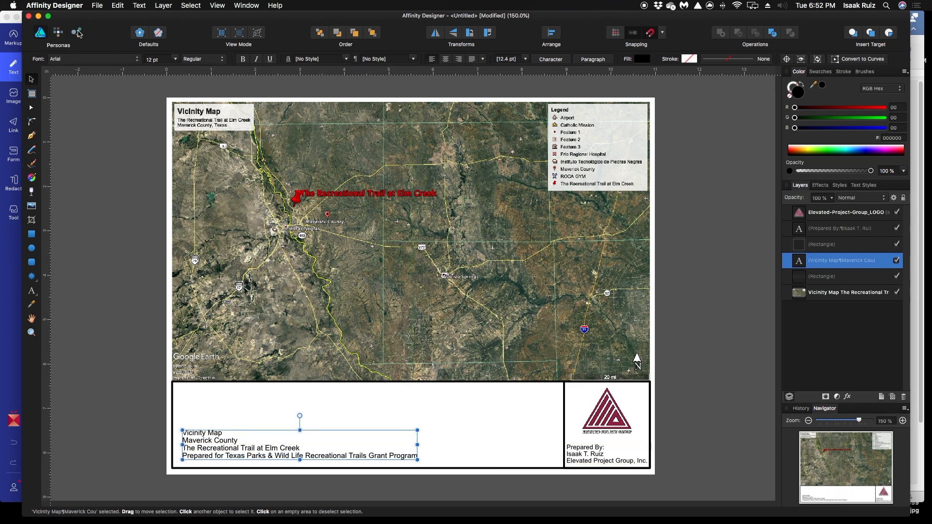
# Set the four-line title text in the Kefa font and make it bold
pyautogui.click(139, 60)
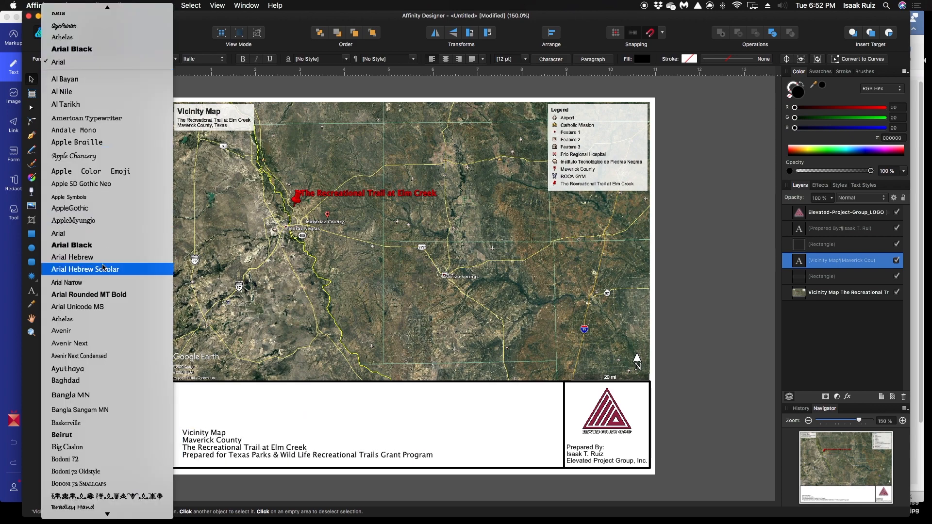
pyautogui.scroll(-3, 103, 266)
pyautogui.scroll(-15, 104, 266)
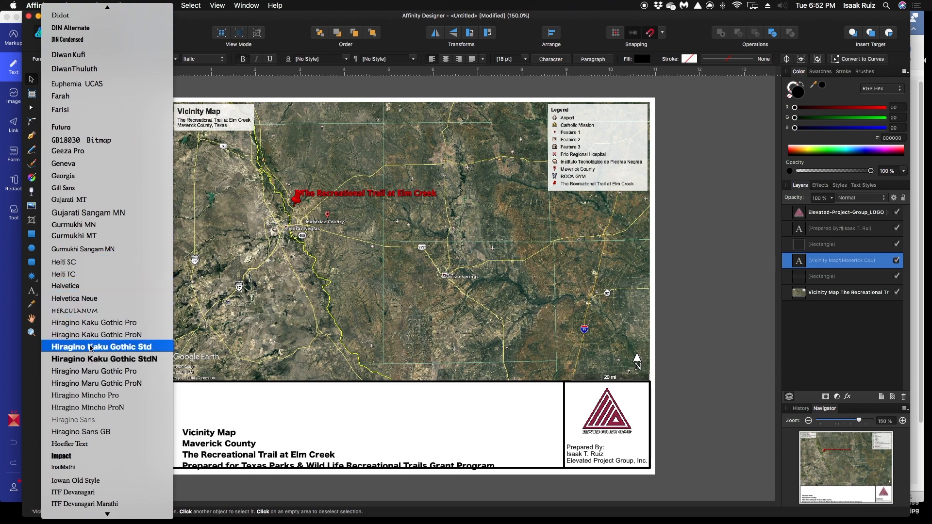
pyautogui.scroll(-4, 90, 347)
pyautogui.click(70, 430)
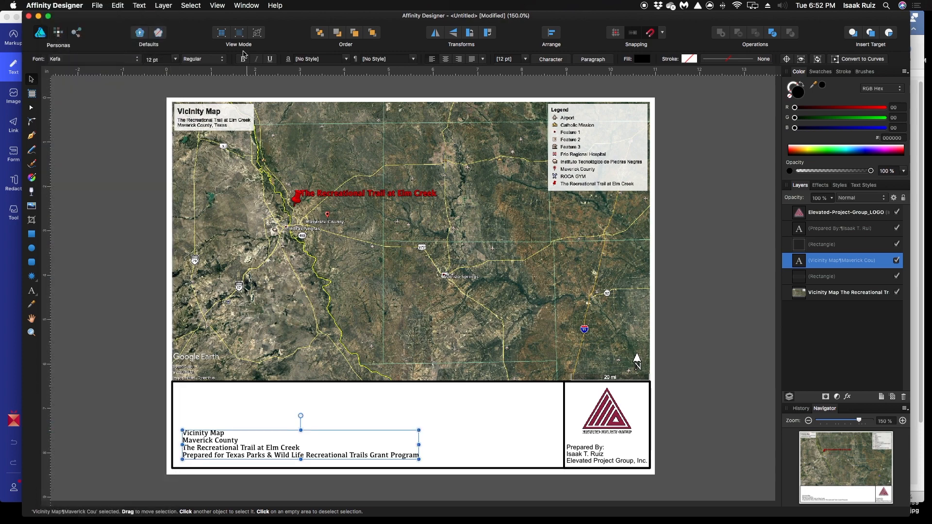
pyautogui.click(243, 59)
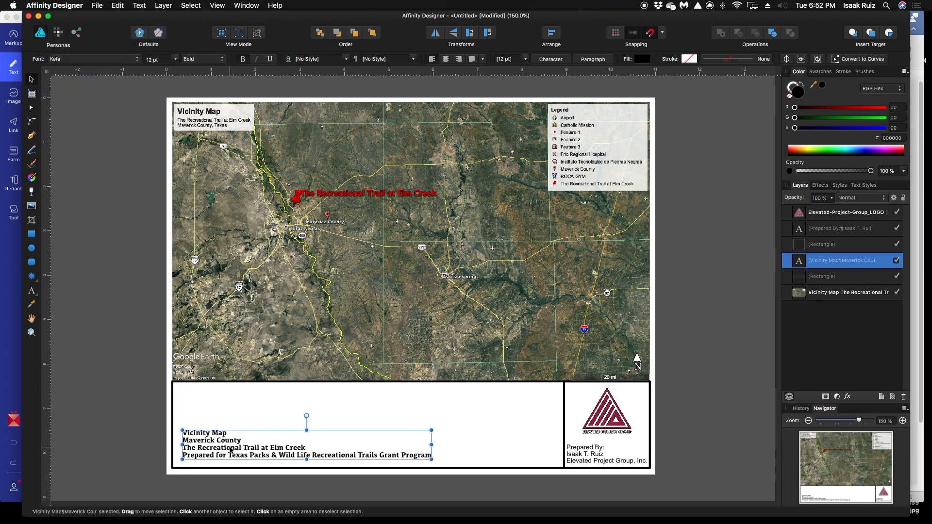
# Enlarge the title text to 18 pt, centre it vertically in the title block's wide cell, and deselect it
pyautogui.moveTo(232, 446); pyautogui.dragTo(228, 451)
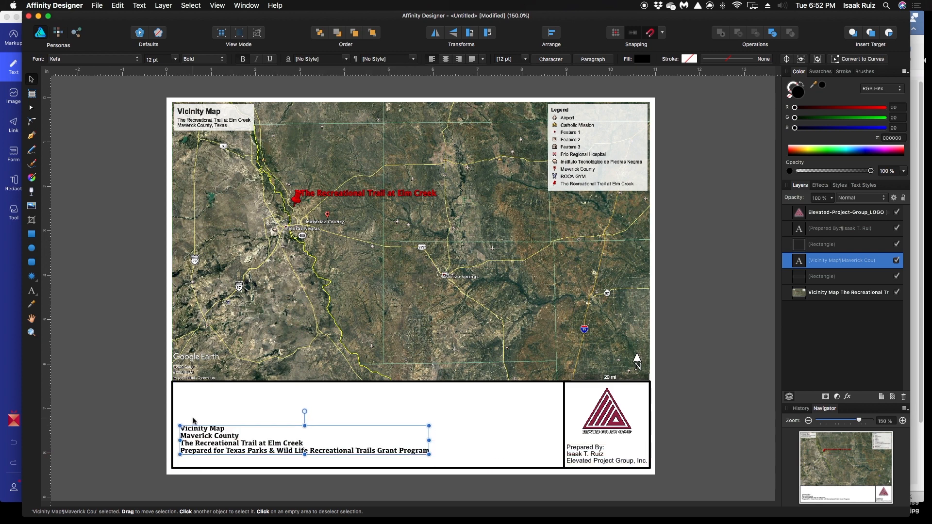
pyautogui.click(175, 59)
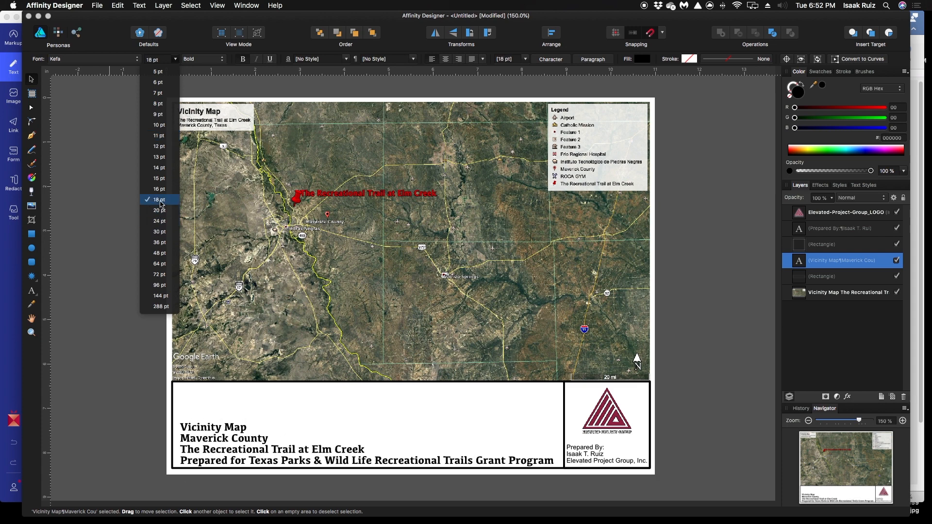
pyautogui.click(161, 205)
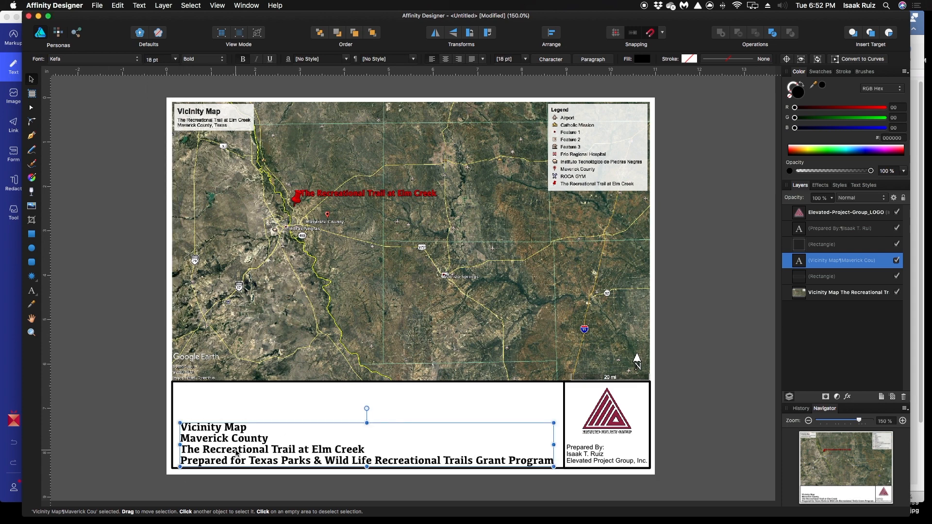
pyautogui.moveTo(232, 451); pyautogui.dragTo(233, 444)
pyautogui.click(107, 441)
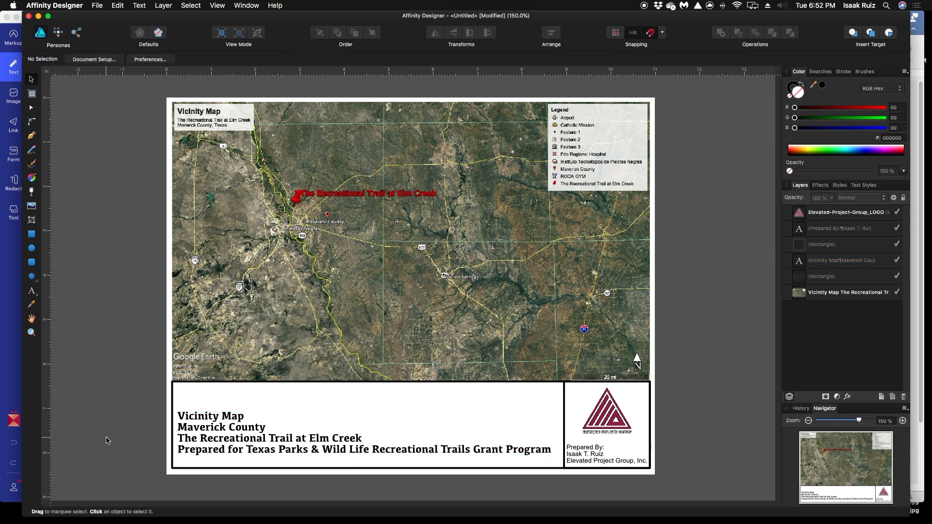
pyautogui.click(100, 6)
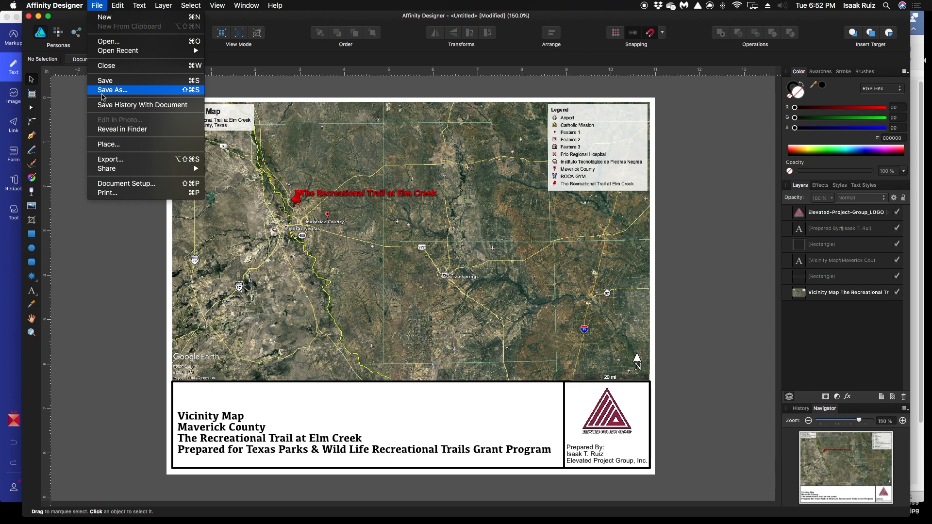
pyautogui.press('Escape')
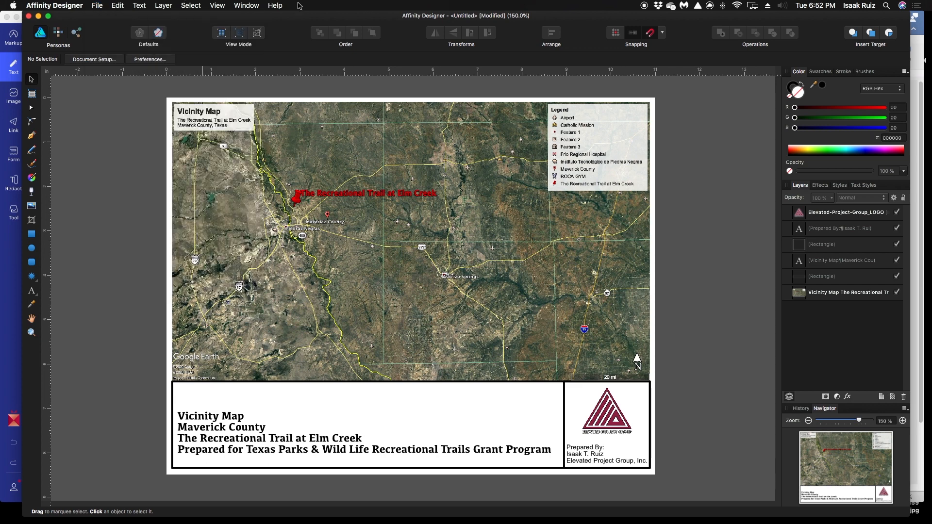
pyautogui.click(162, 5)
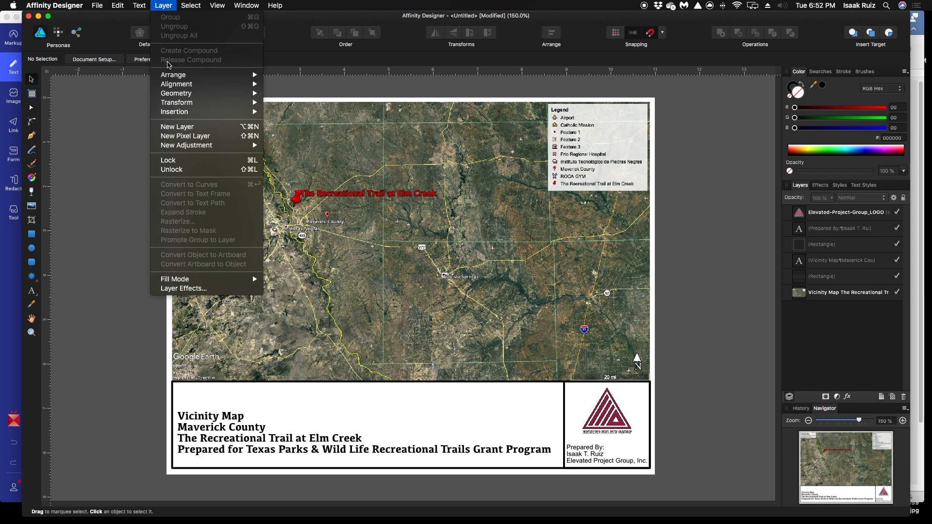
pyautogui.click(103, 193)
# Select all six objects on the page, group them together, and deselect the group
pyautogui.moveTo(147, 89); pyautogui.dragTo(687, 512)
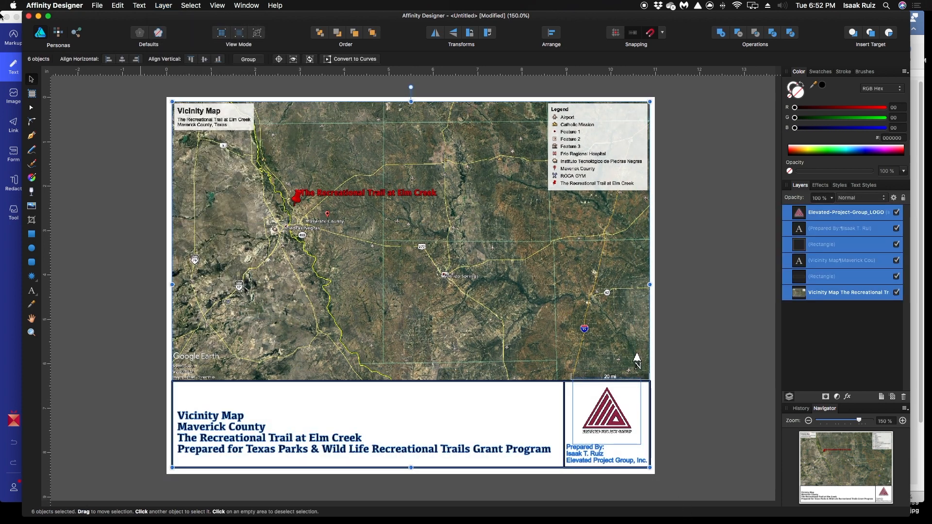
pyautogui.click(97, 6)
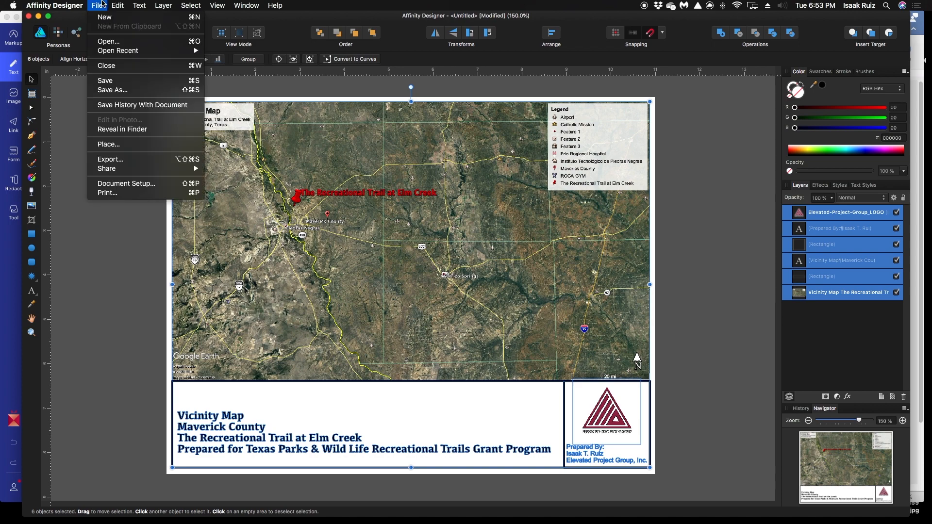
pyautogui.moveTo(139, 4)
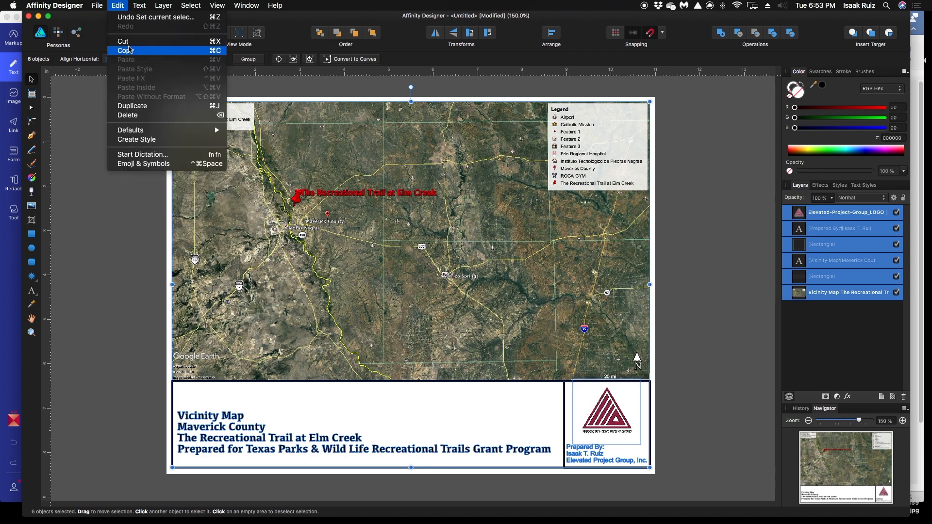
pyautogui.click(169, 17)
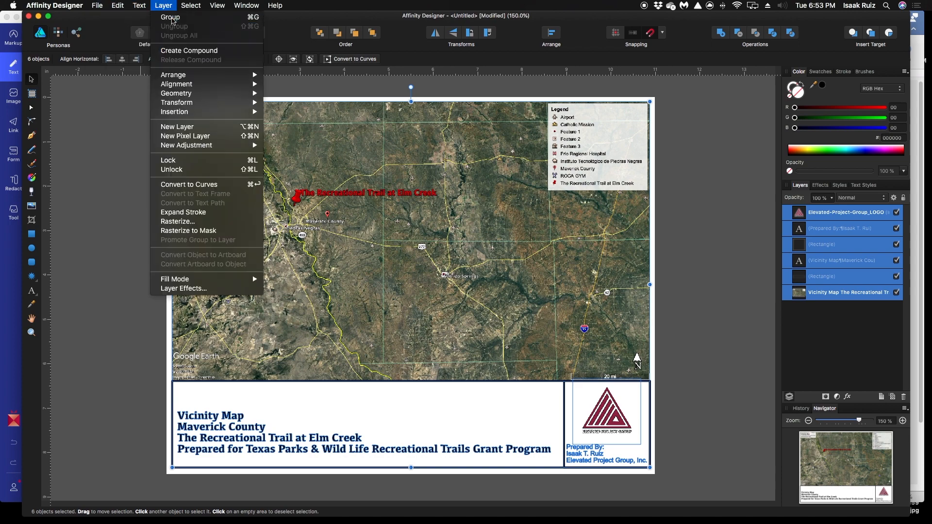
pyautogui.click(117, 194)
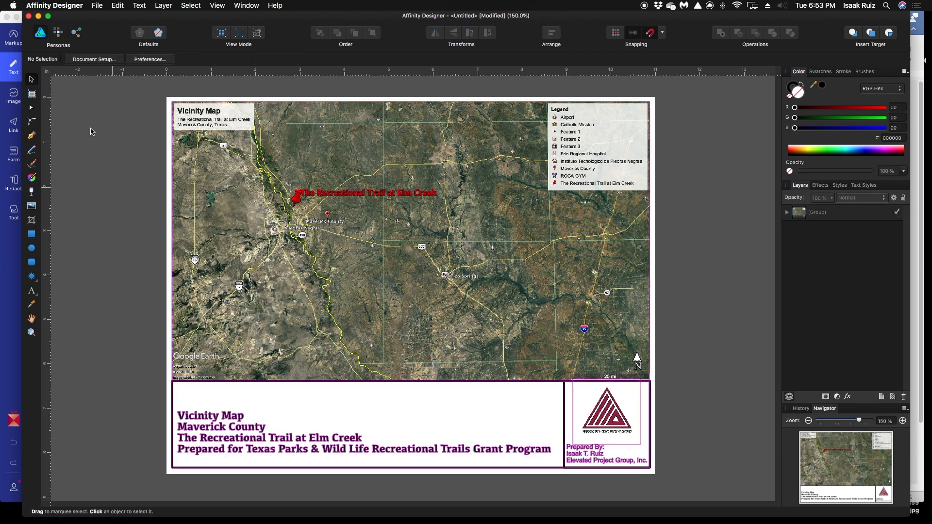
# Set up an export of the whole document as a best-quality JPEG at 3300 × 2550 px
pyautogui.click(99, 5)
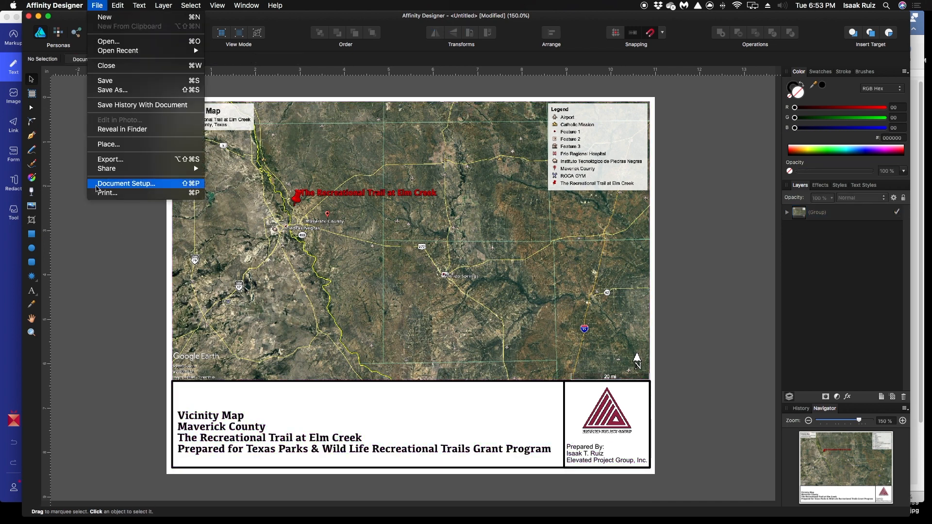
pyautogui.click(109, 159)
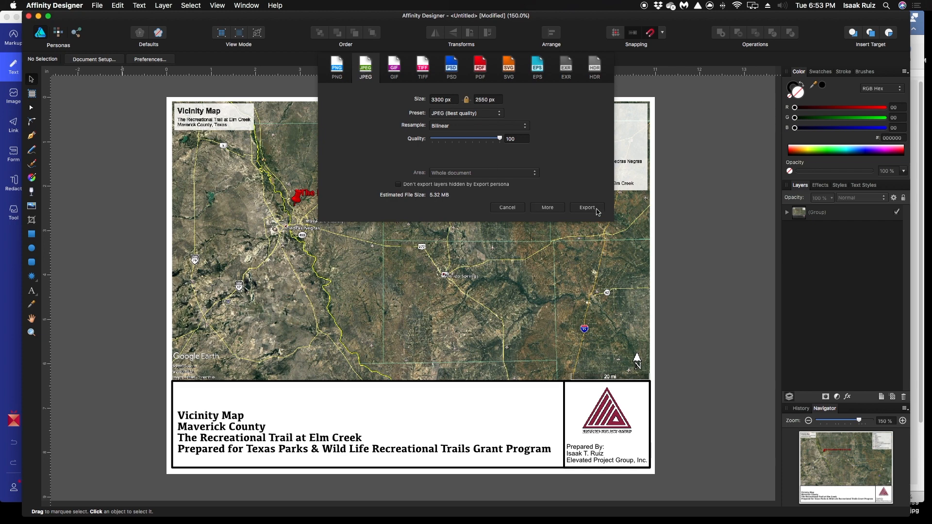
pyautogui.click(340, 72)
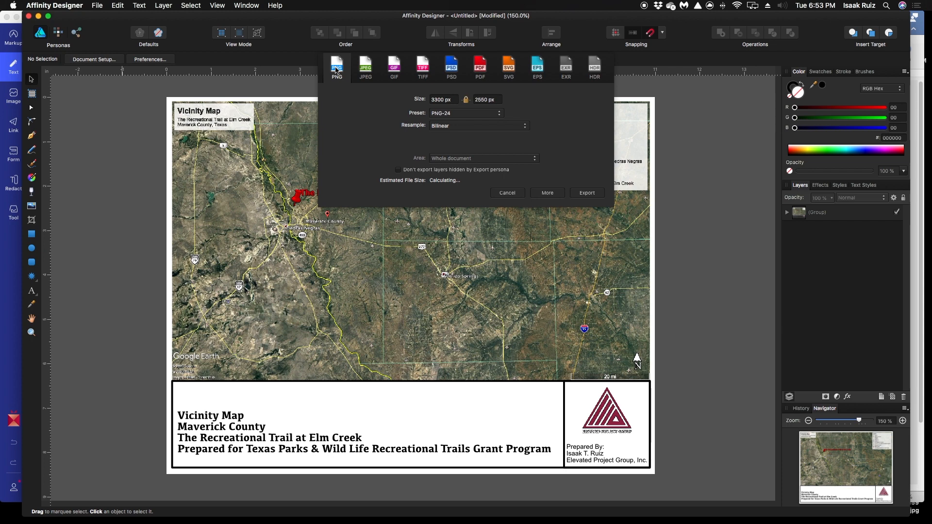
pyautogui.click(370, 65)
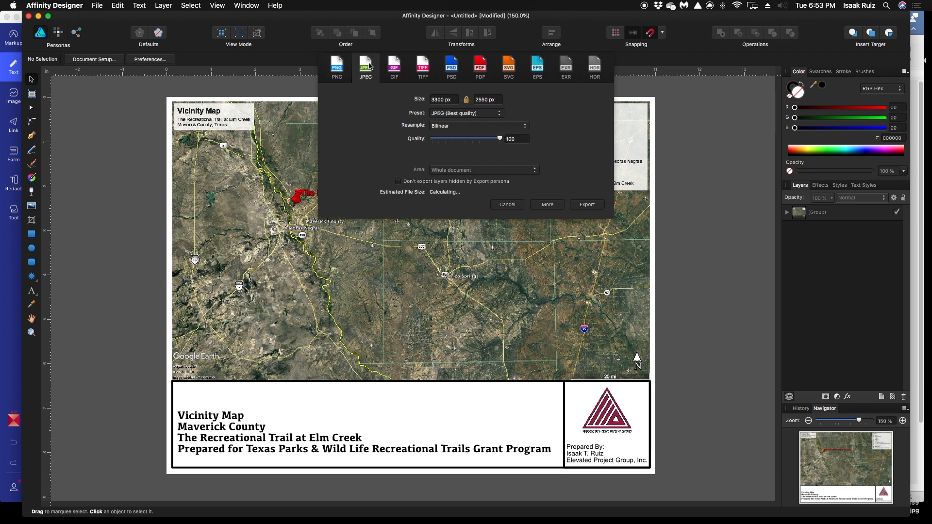
pyautogui.click(595, 209)
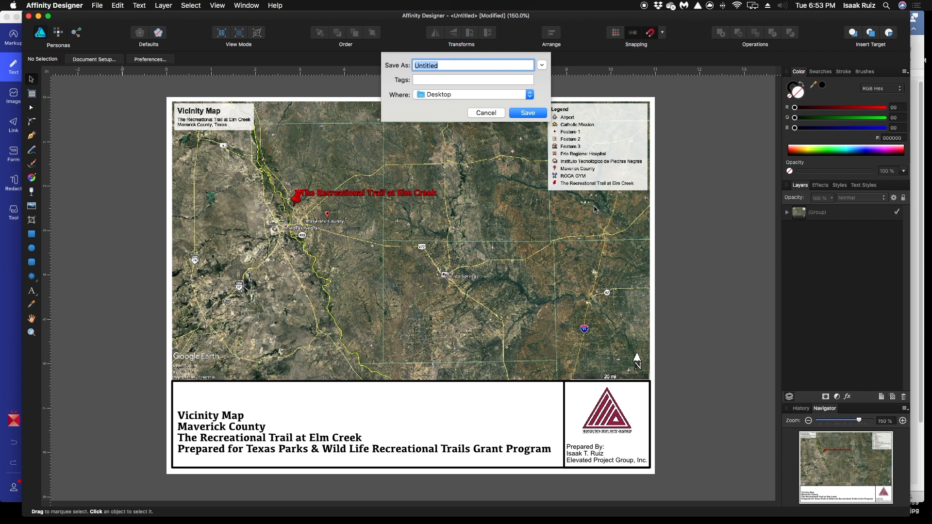
# Name the exported image Final Vicinity Map TRTEC and save it to the Desktop
pyautogui.press('BackSpace')
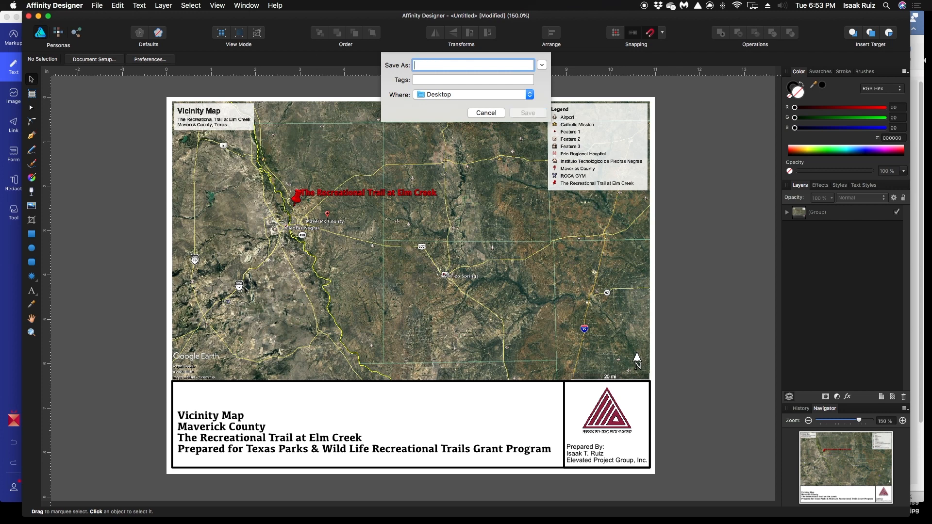
pyautogui.write('Final Vicinity Map TRT')
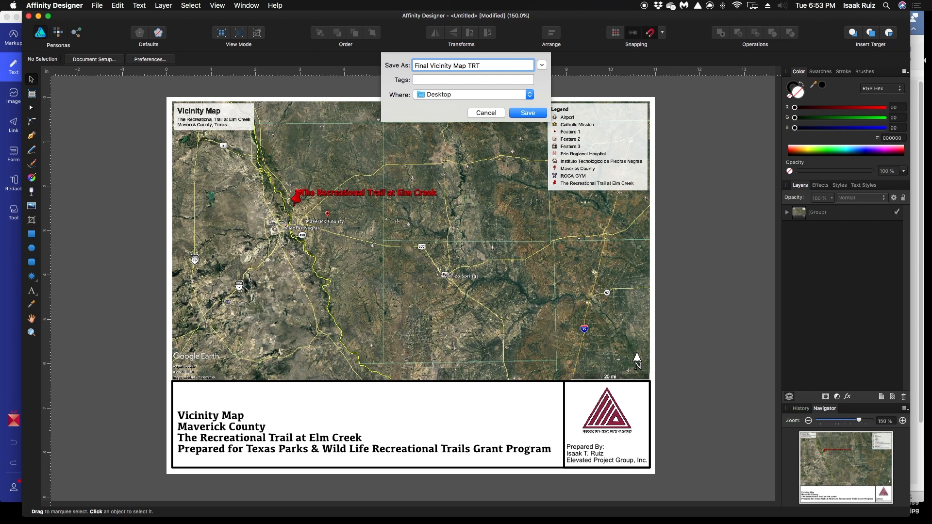
pyautogui.write('EC')
pyautogui.click(544, 113)
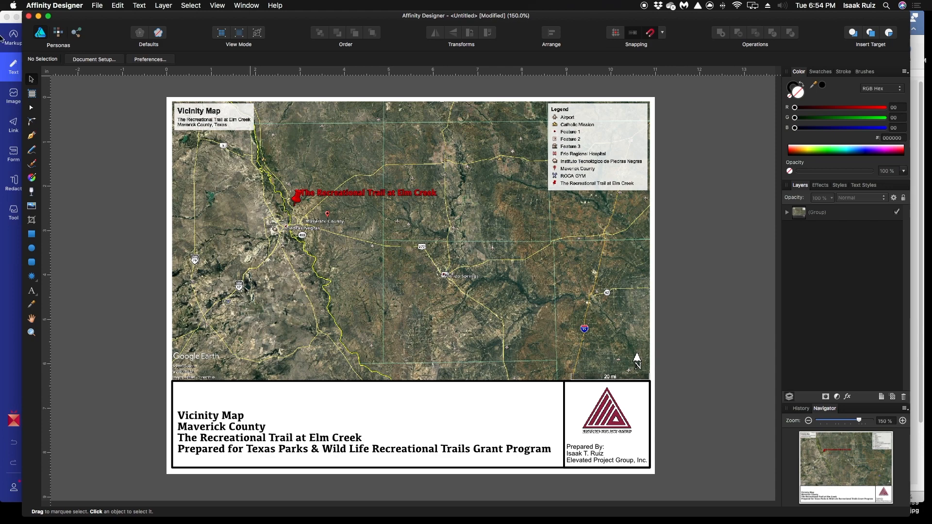
# Minimize the map design, the PDF application form and the Word document to reveal the desktop
pyautogui.click(38, 16)
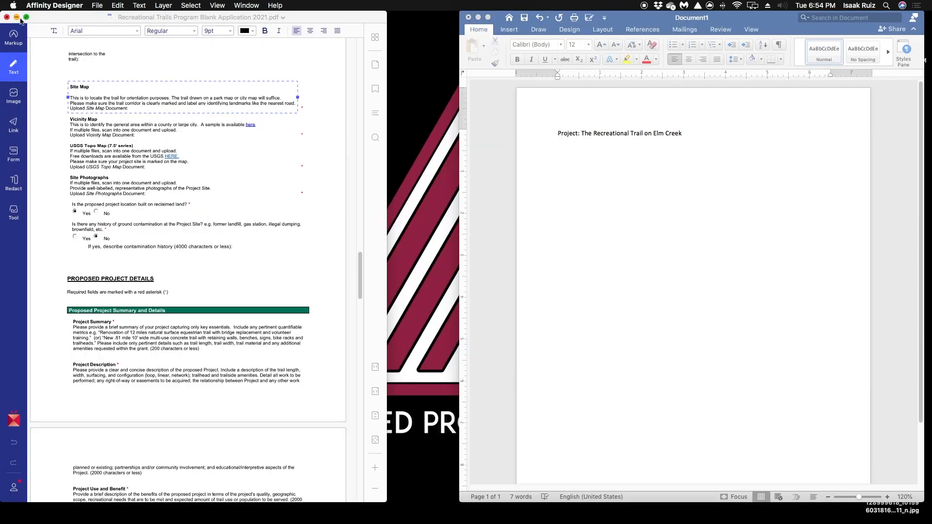
pyautogui.click(17, 17)
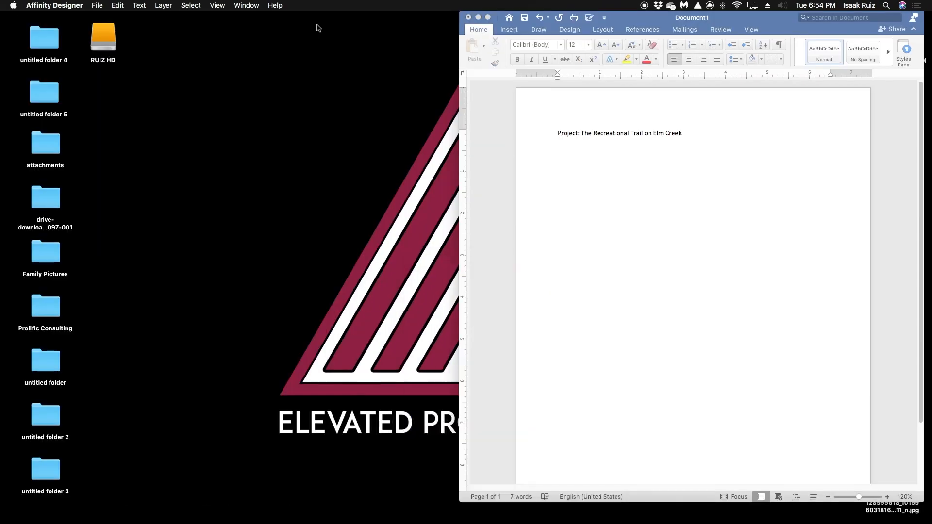
pyautogui.click(479, 17)
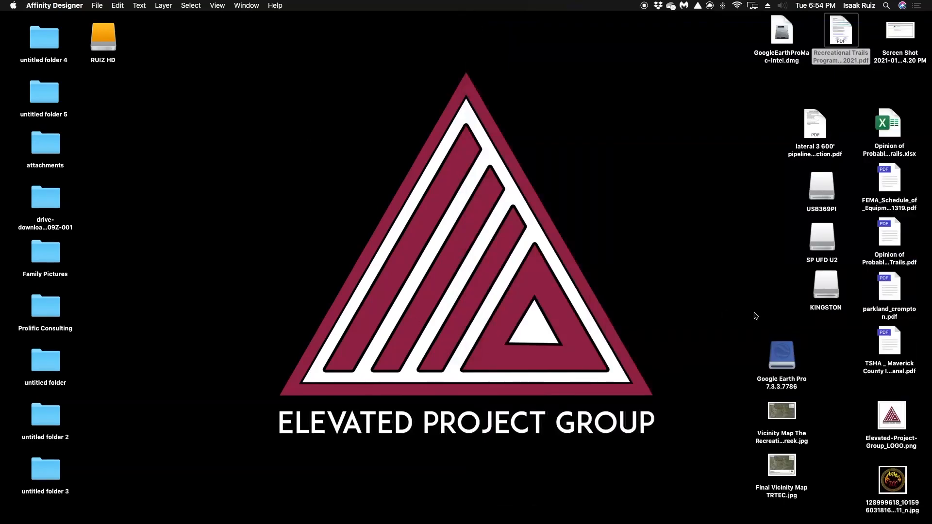